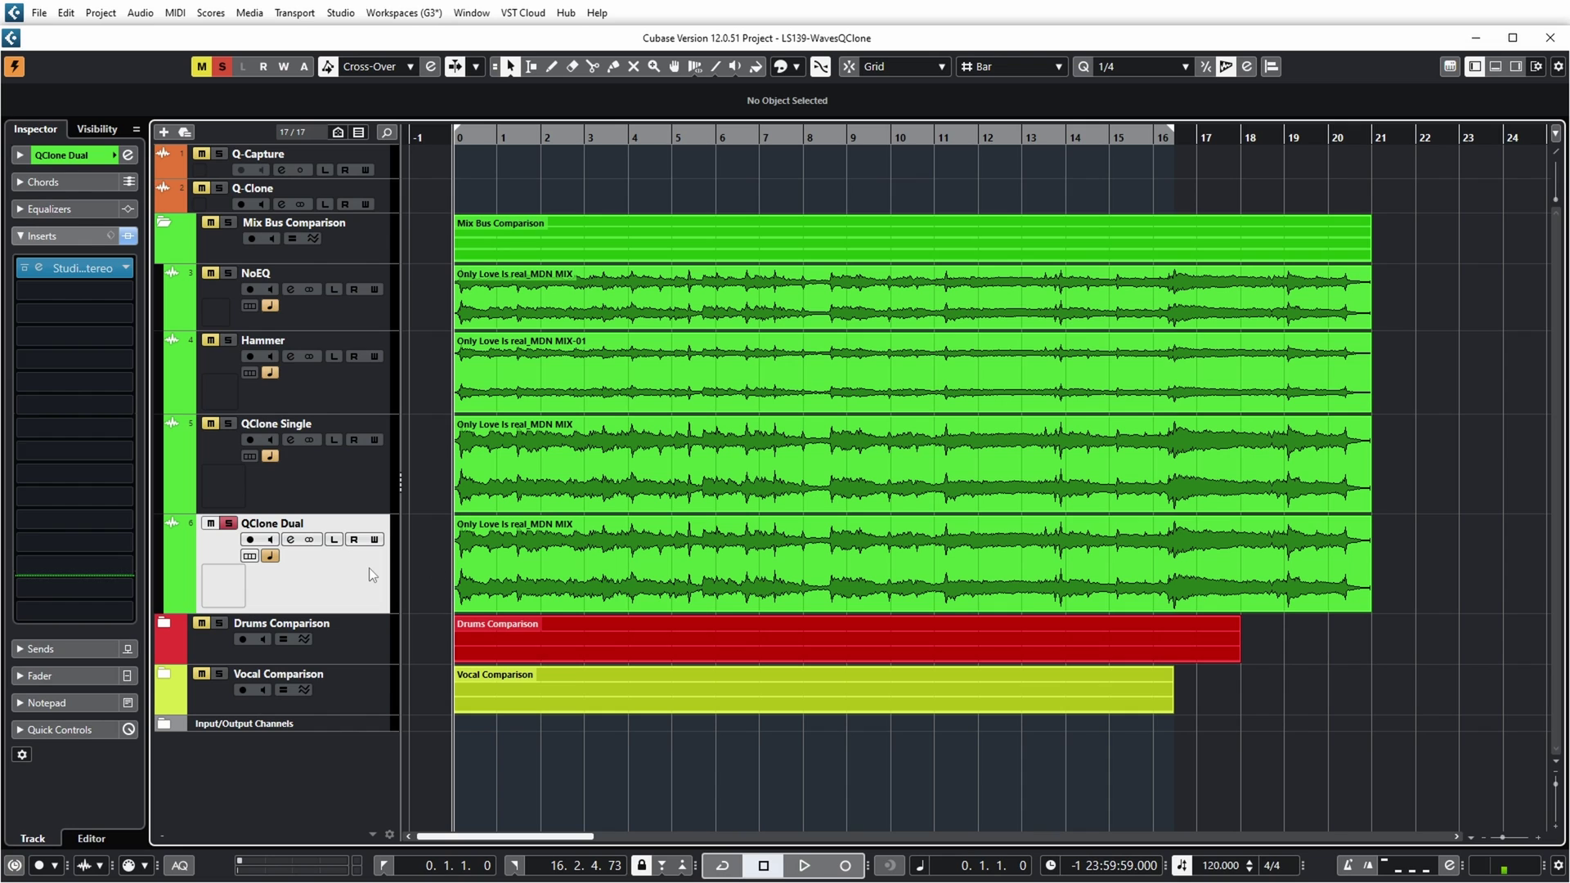
Open the QClone Dual track's StudioRack insert and check which preset the left-channel Q-Clone uses
click(38, 270)
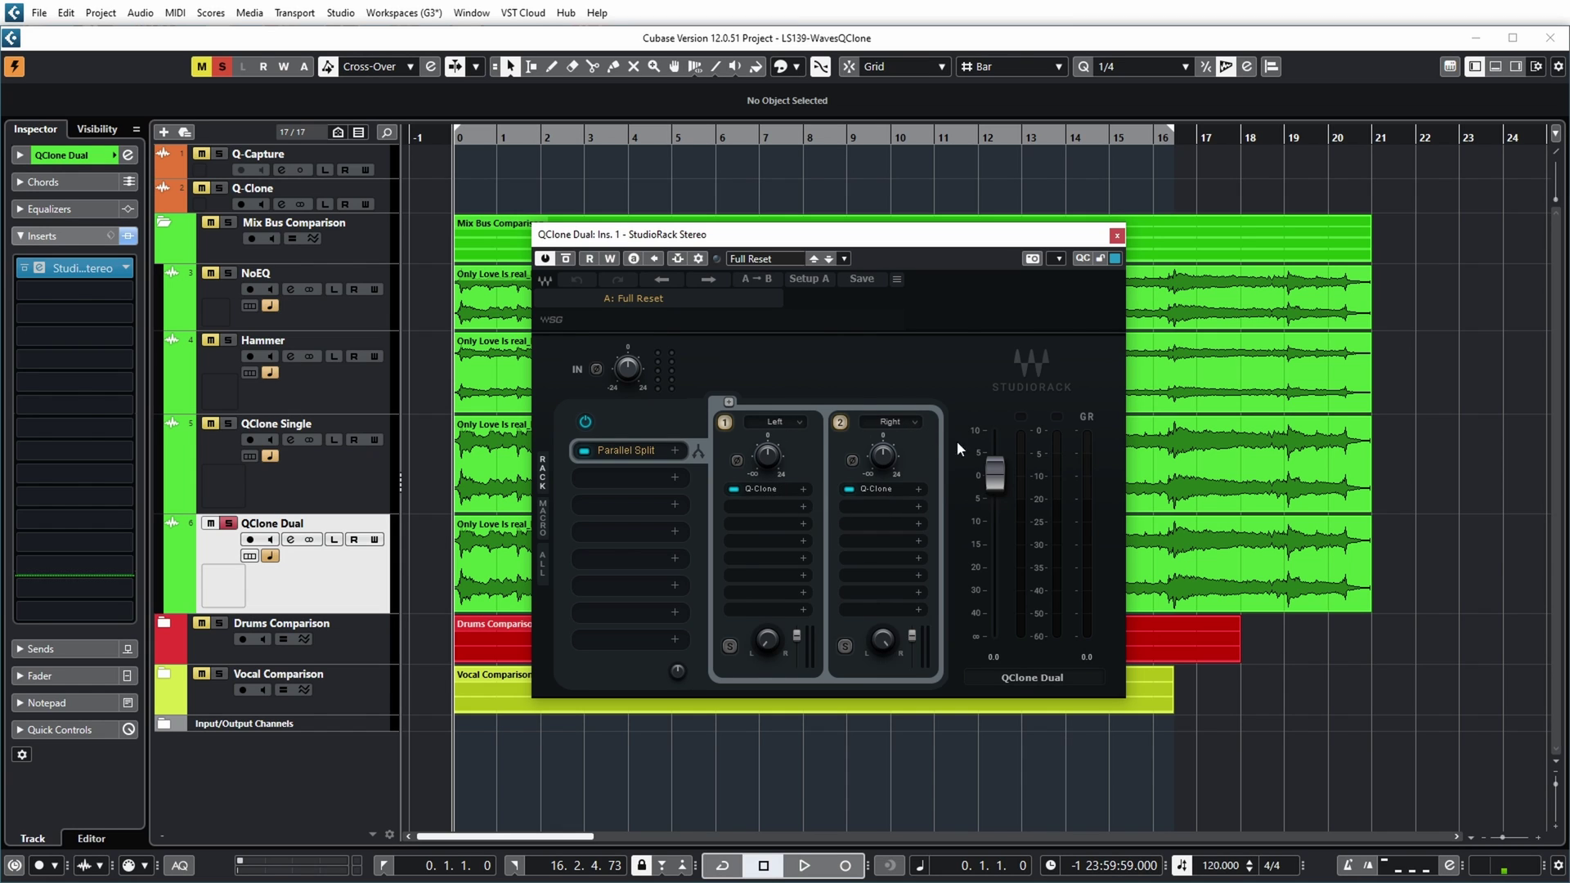
click(767, 488)
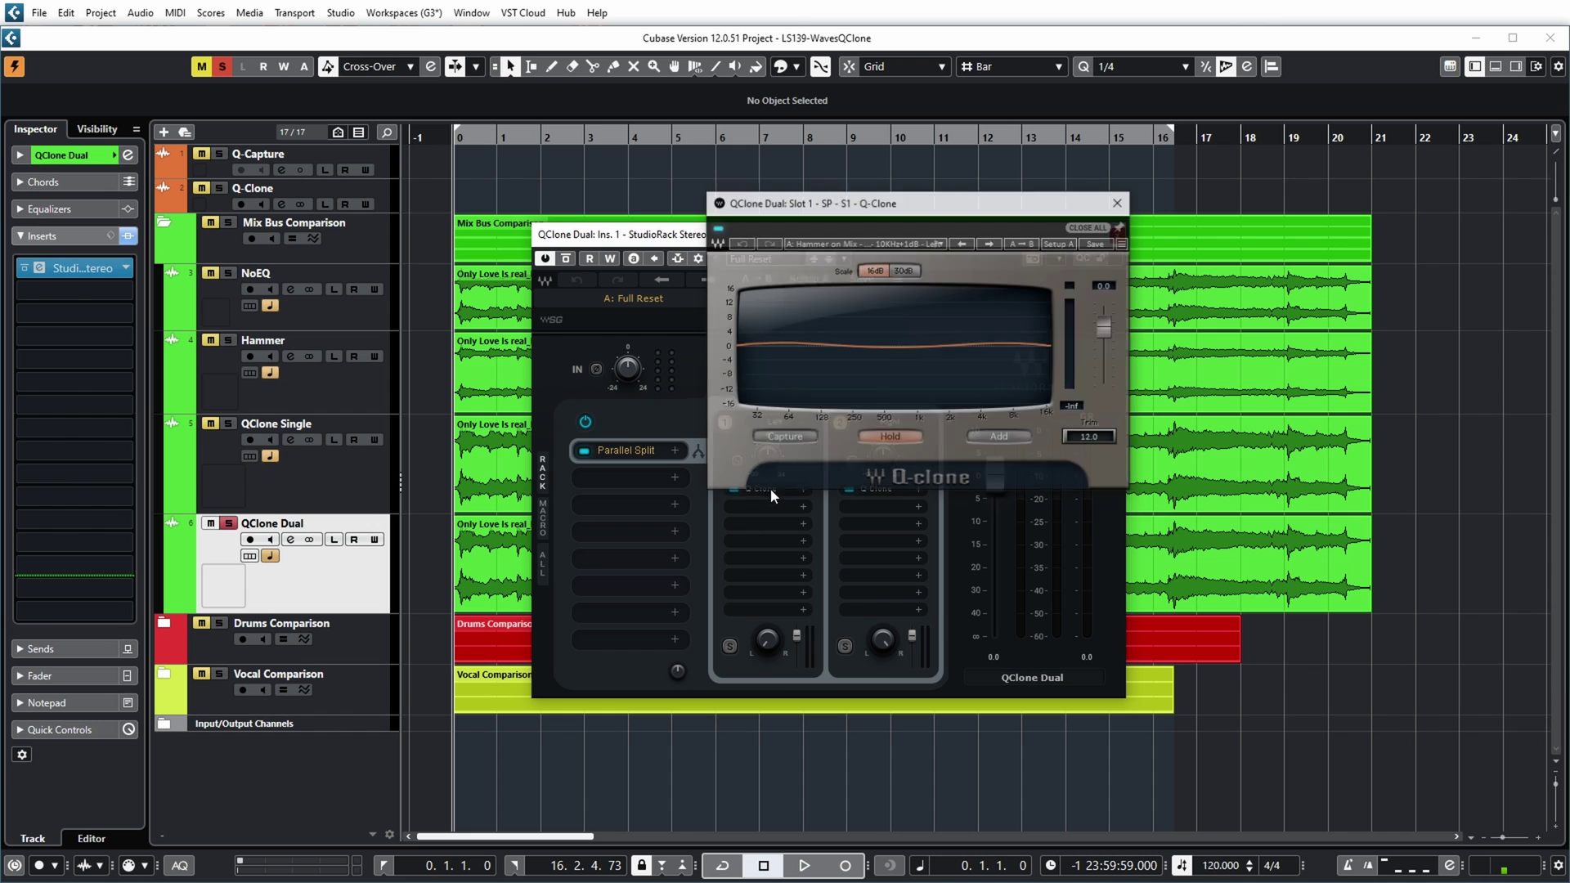
click(909, 244)
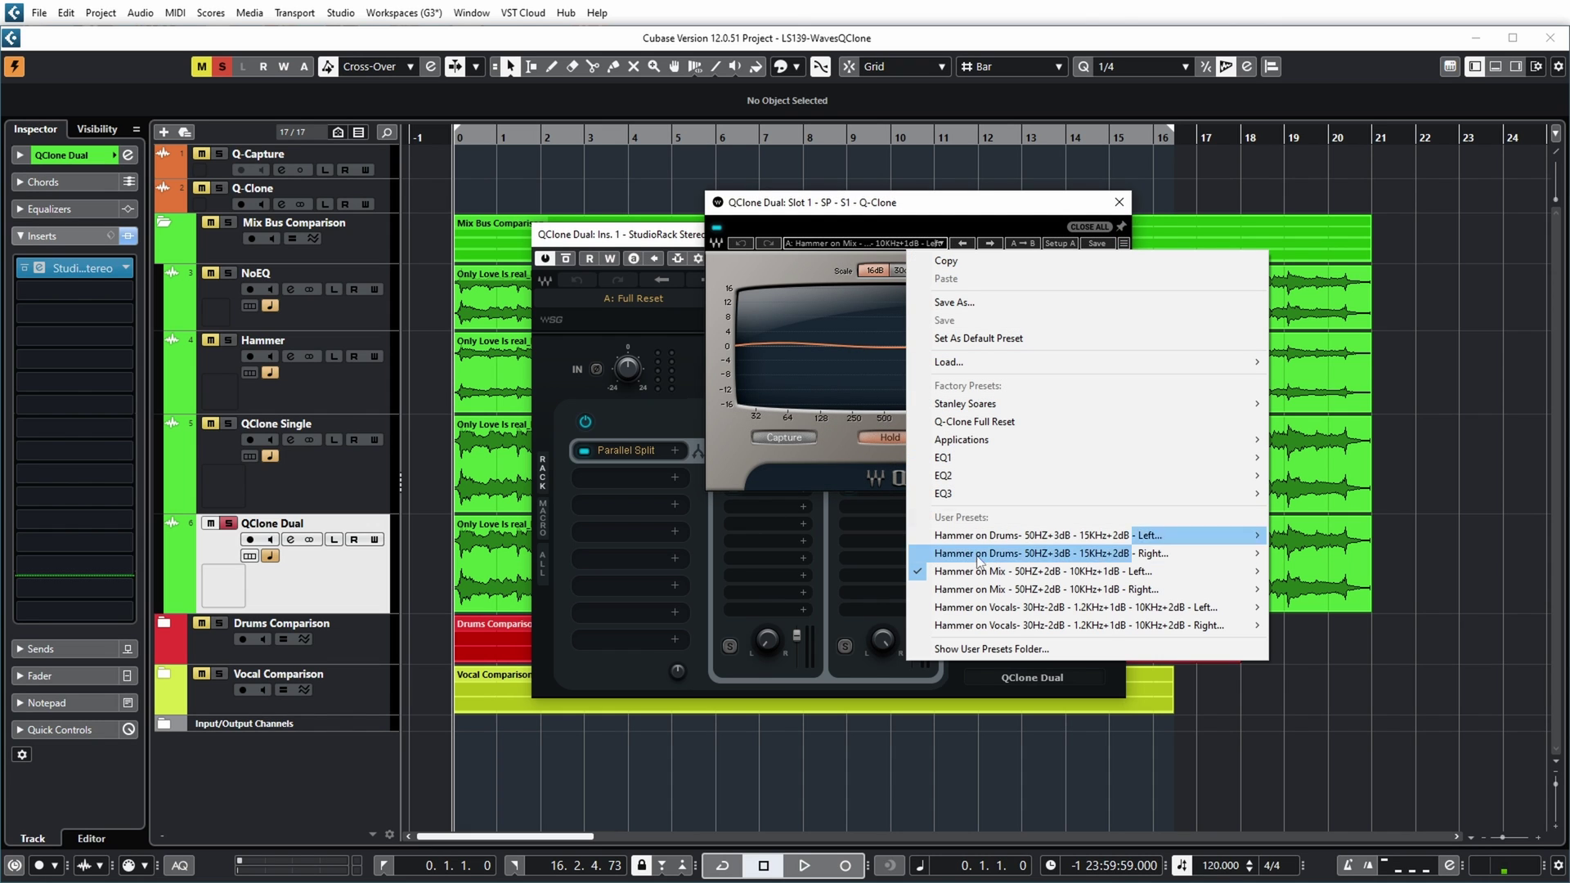
mouse_move(980, 573)
click(1119, 202)
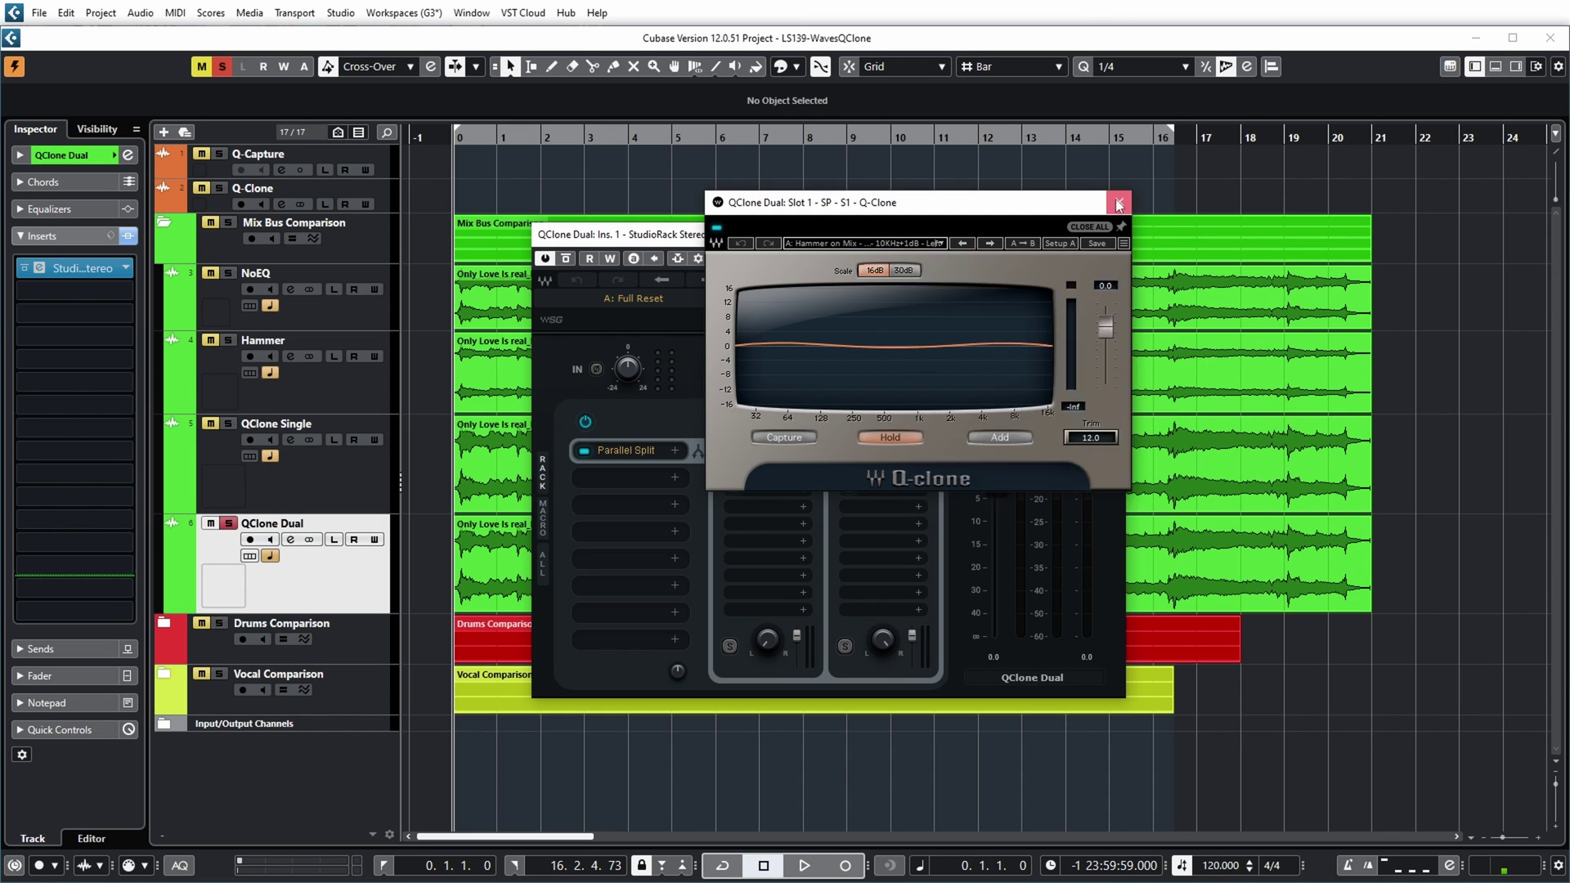
click(1119, 202)
Open the right-channel Q-Clone in the StudioRack split and check which preset it uses
click(875, 489)
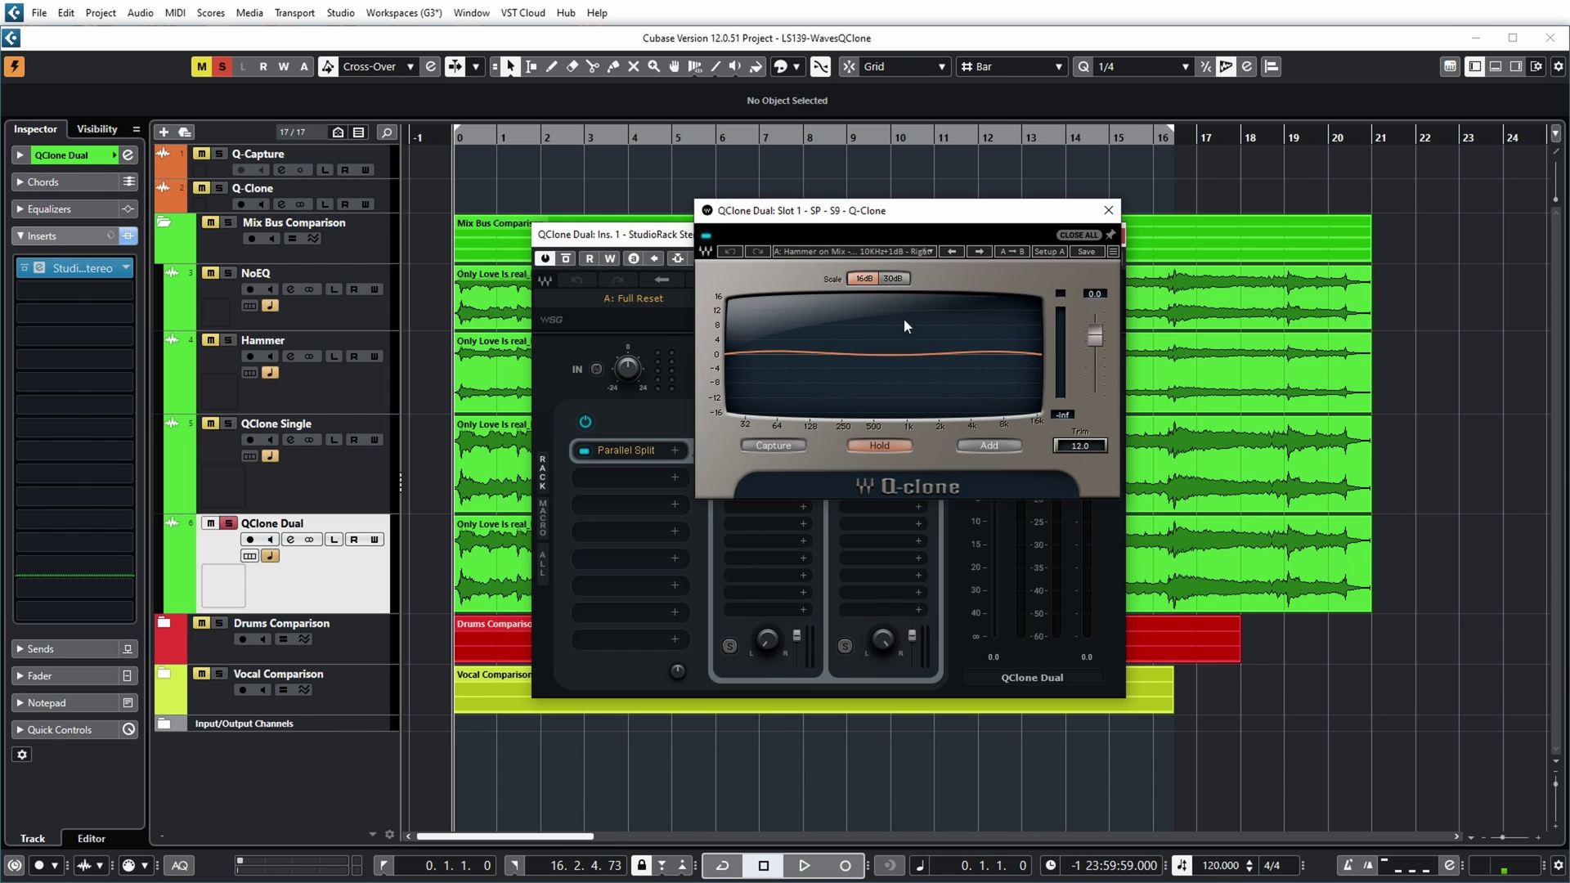
click(870, 252)
mouse_move(1063, 601)
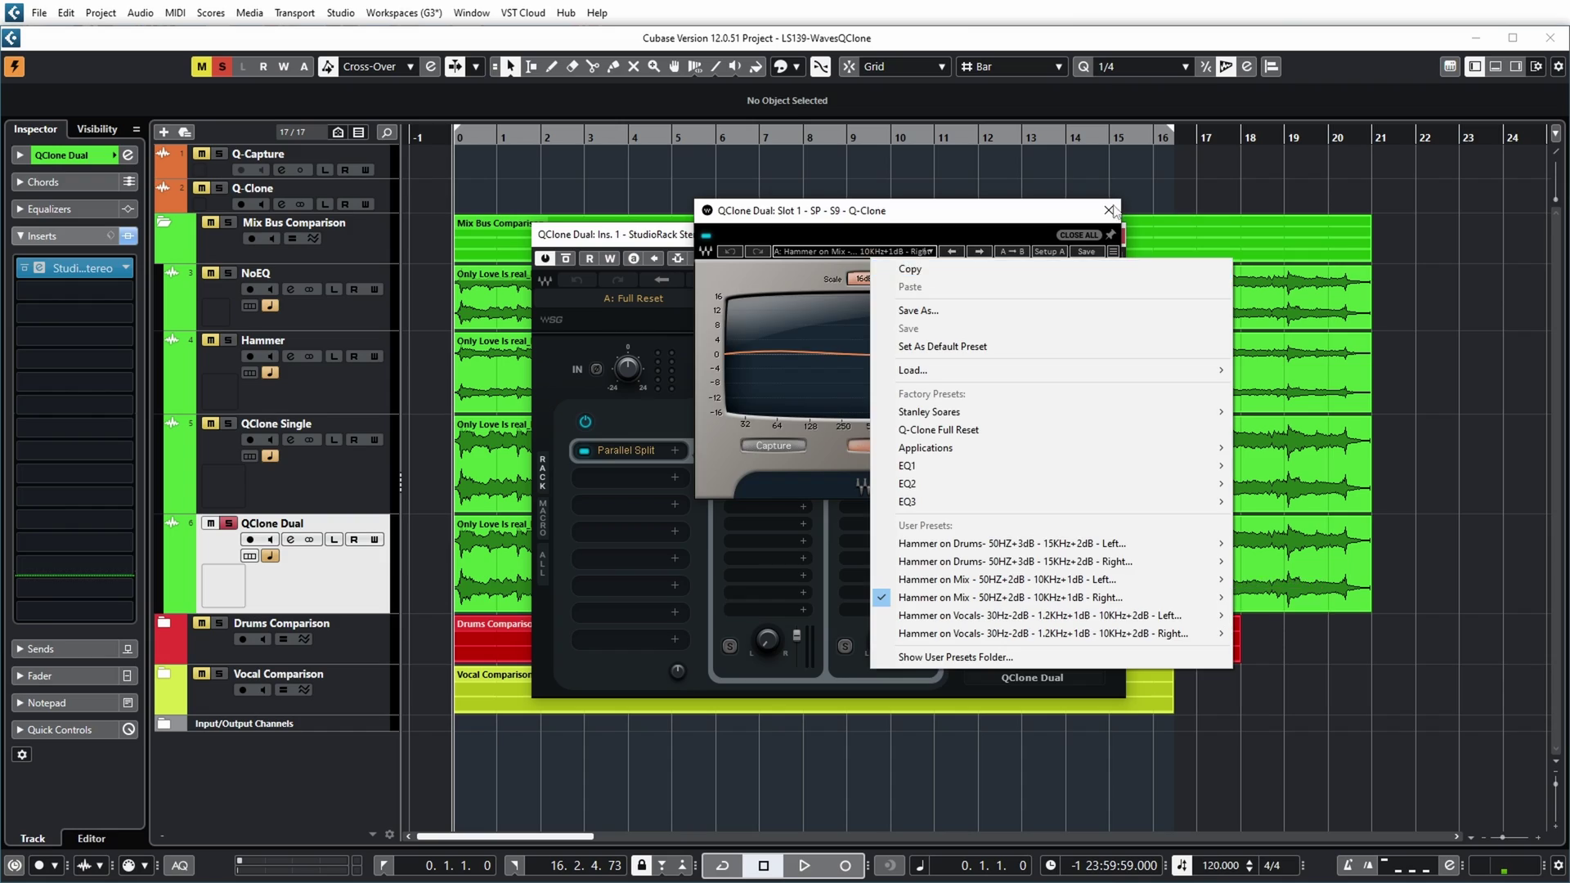
click(1108, 211)
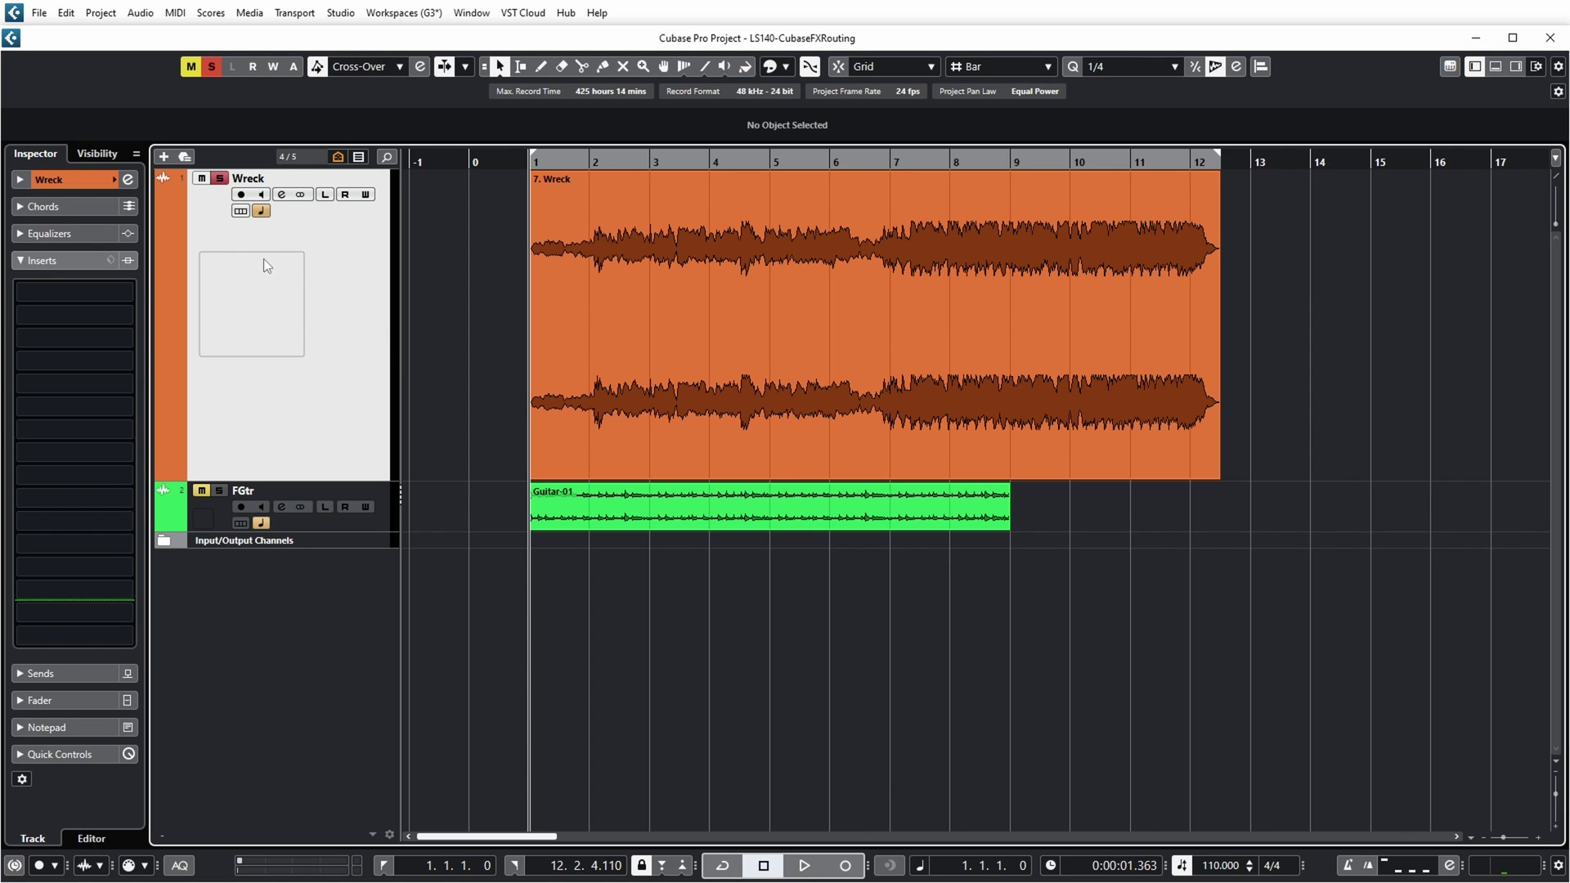
Insert Q-Clone Mono in the Wreck channel's first slot and load its preset "Hammer on Mix - 50HZ+2dB - 10KHz+1dB - Left"
click(281, 199)
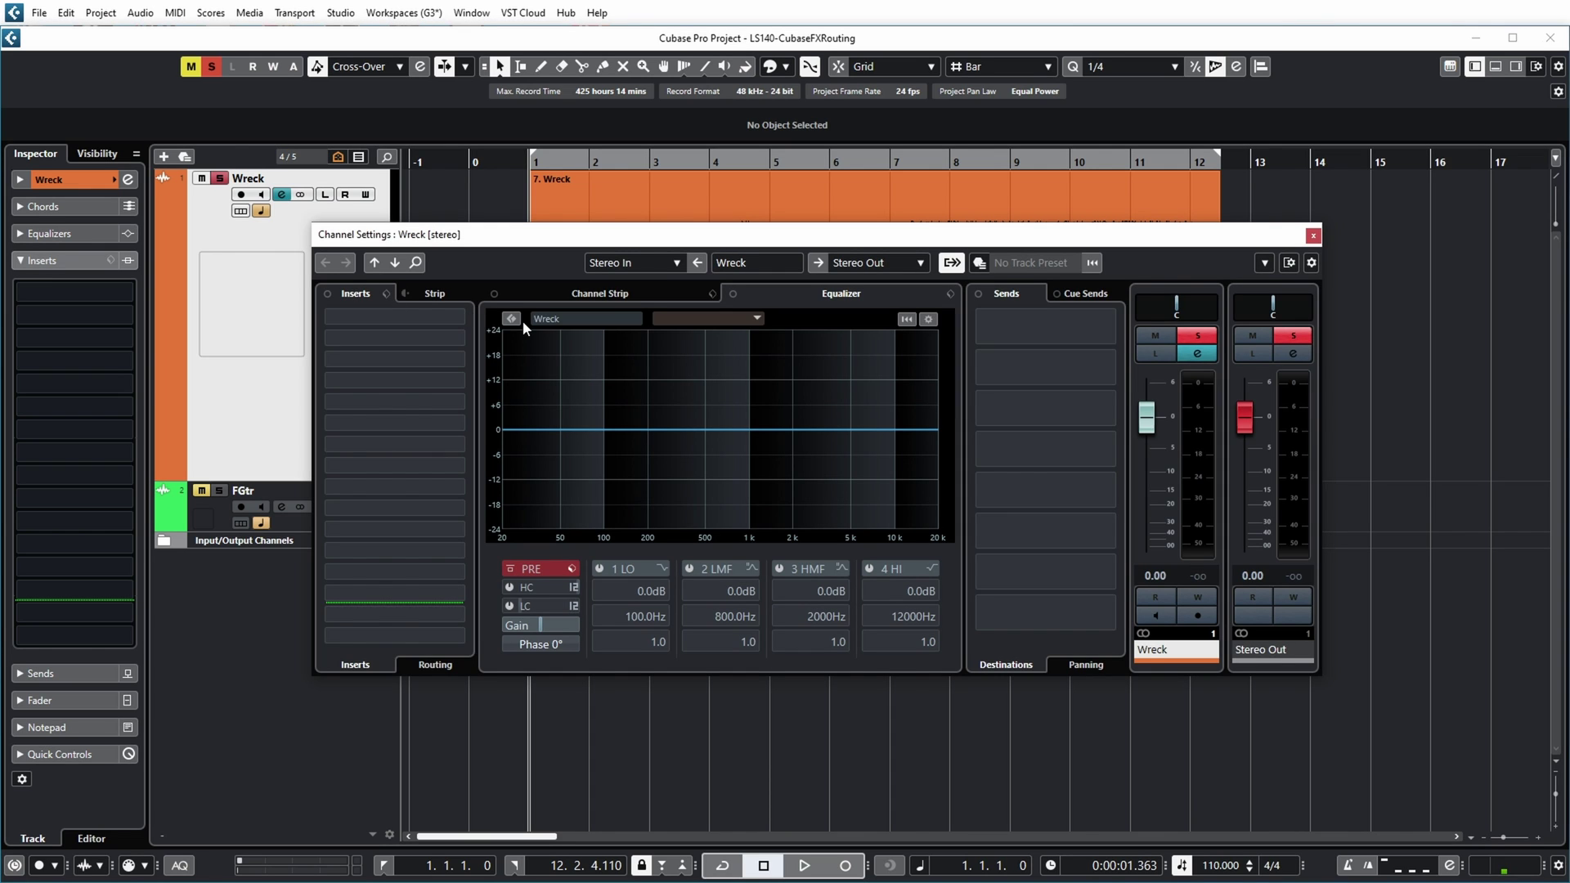
click(458, 319)
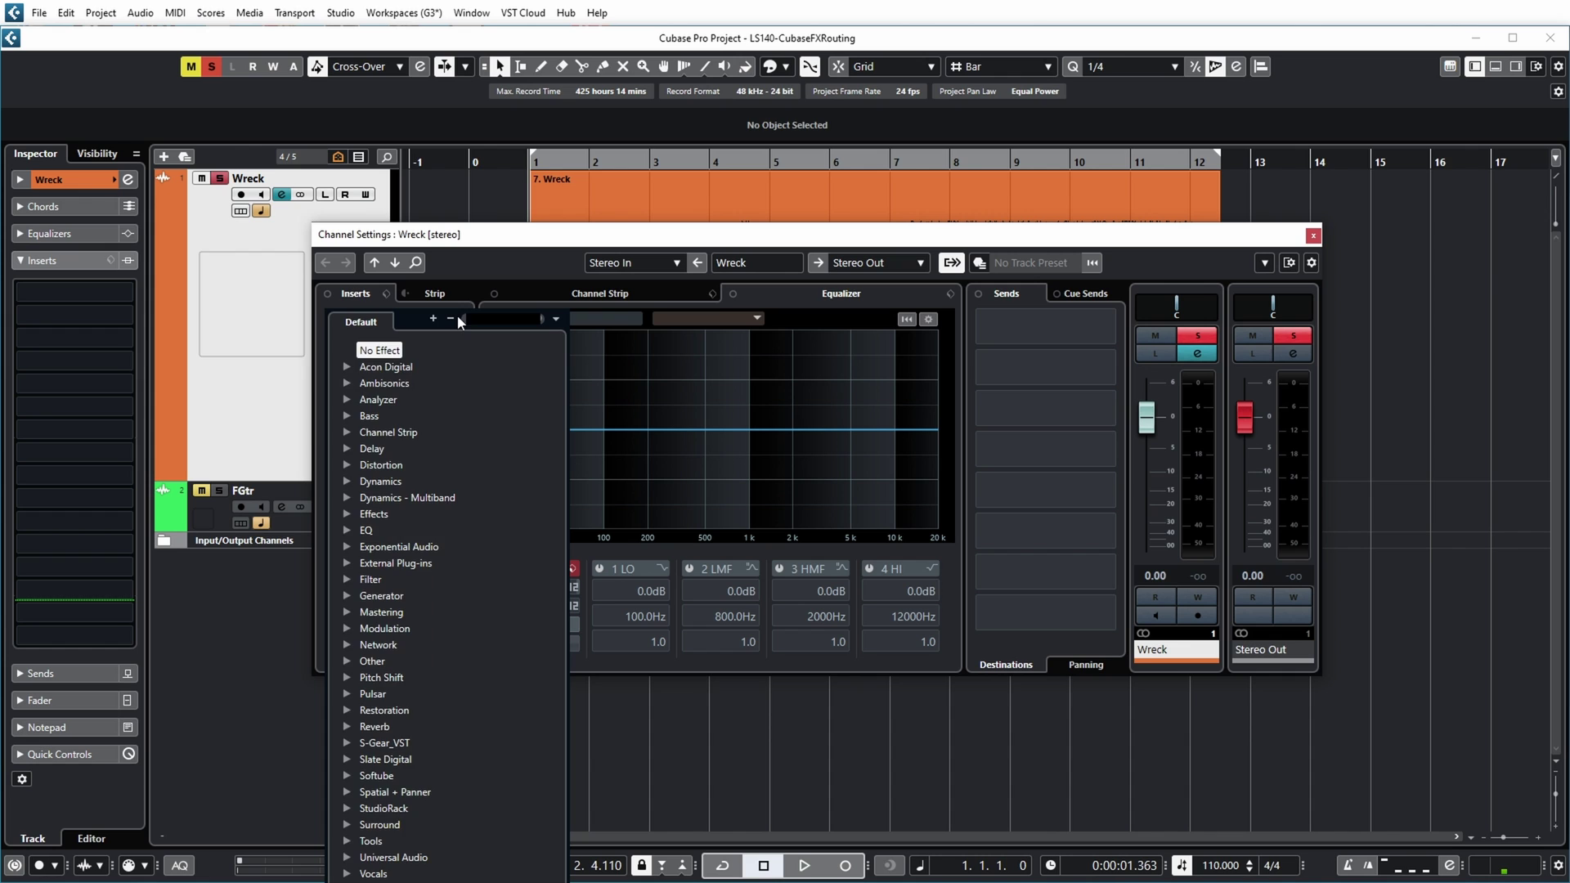
text(clone)
click(420, 367)
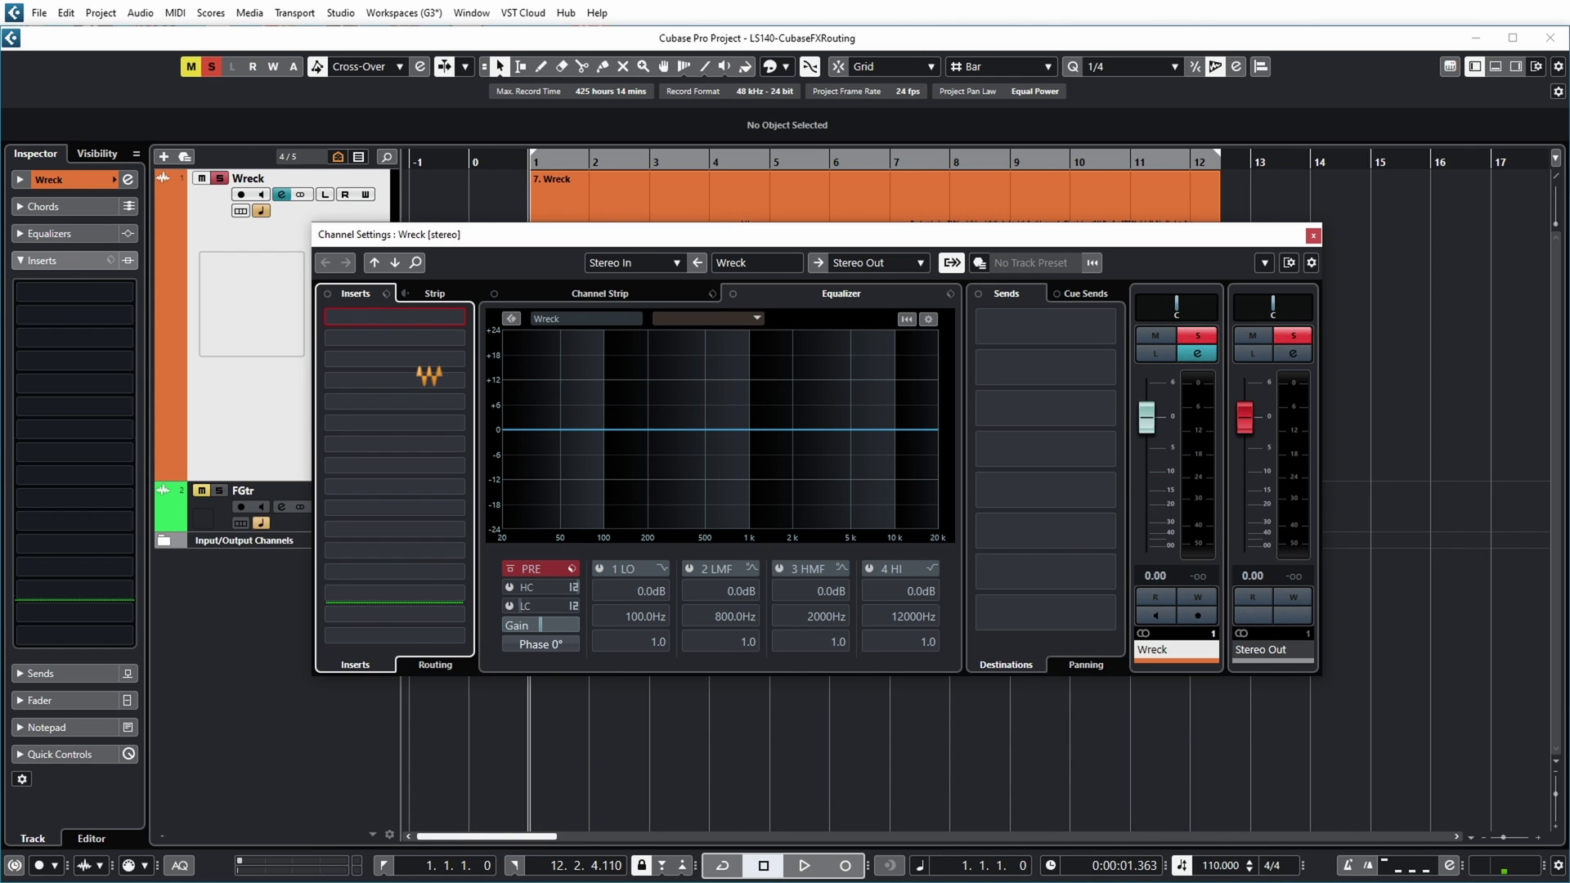
click(710, 378)
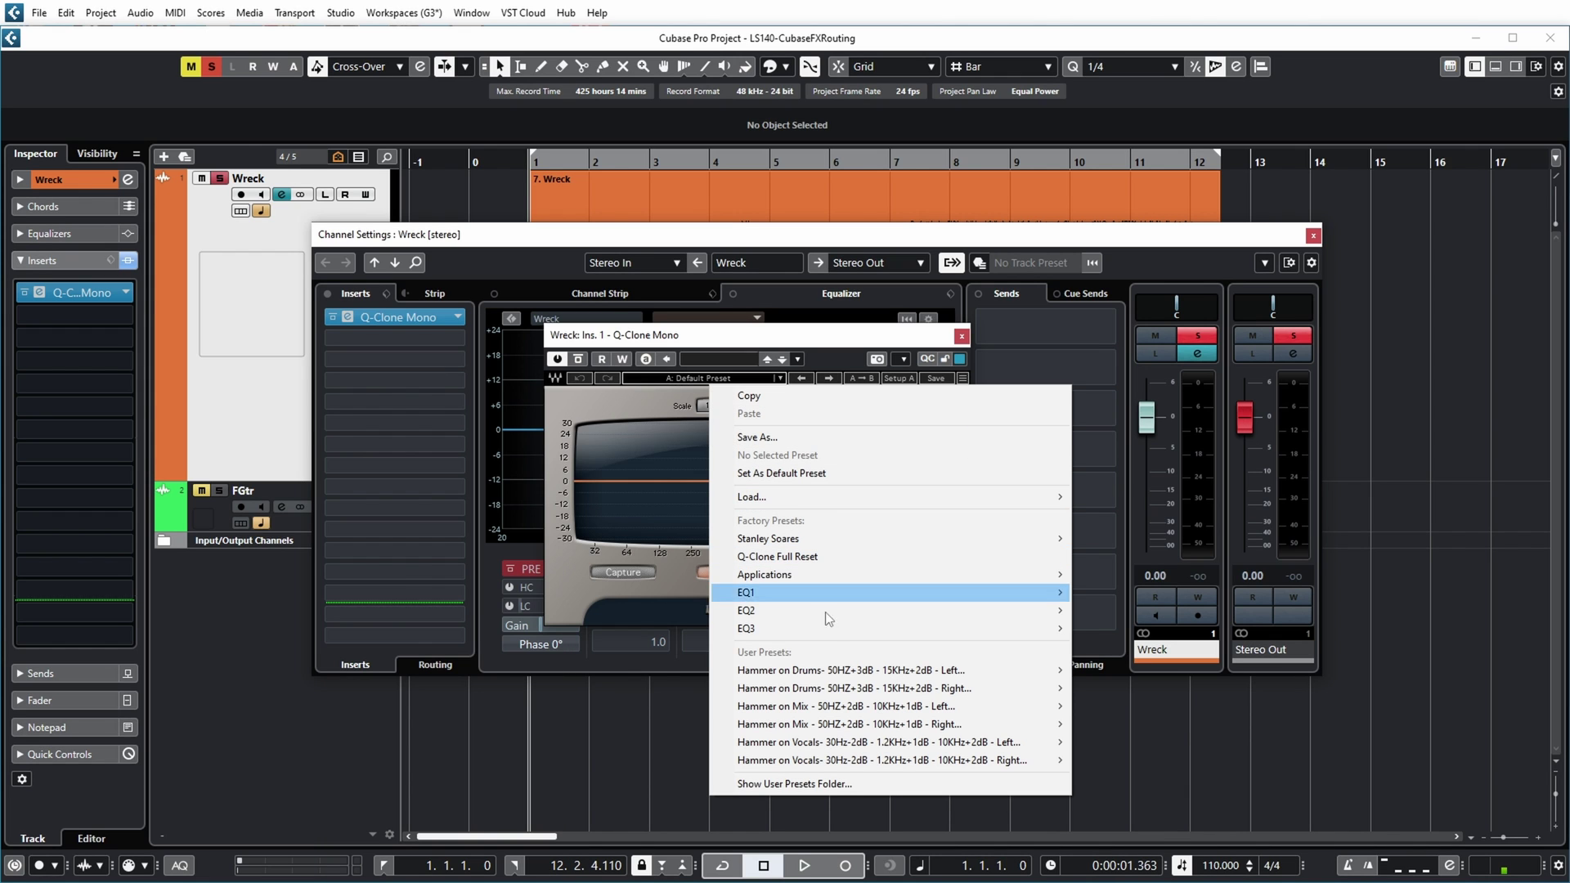
mouse_move(884, 708)
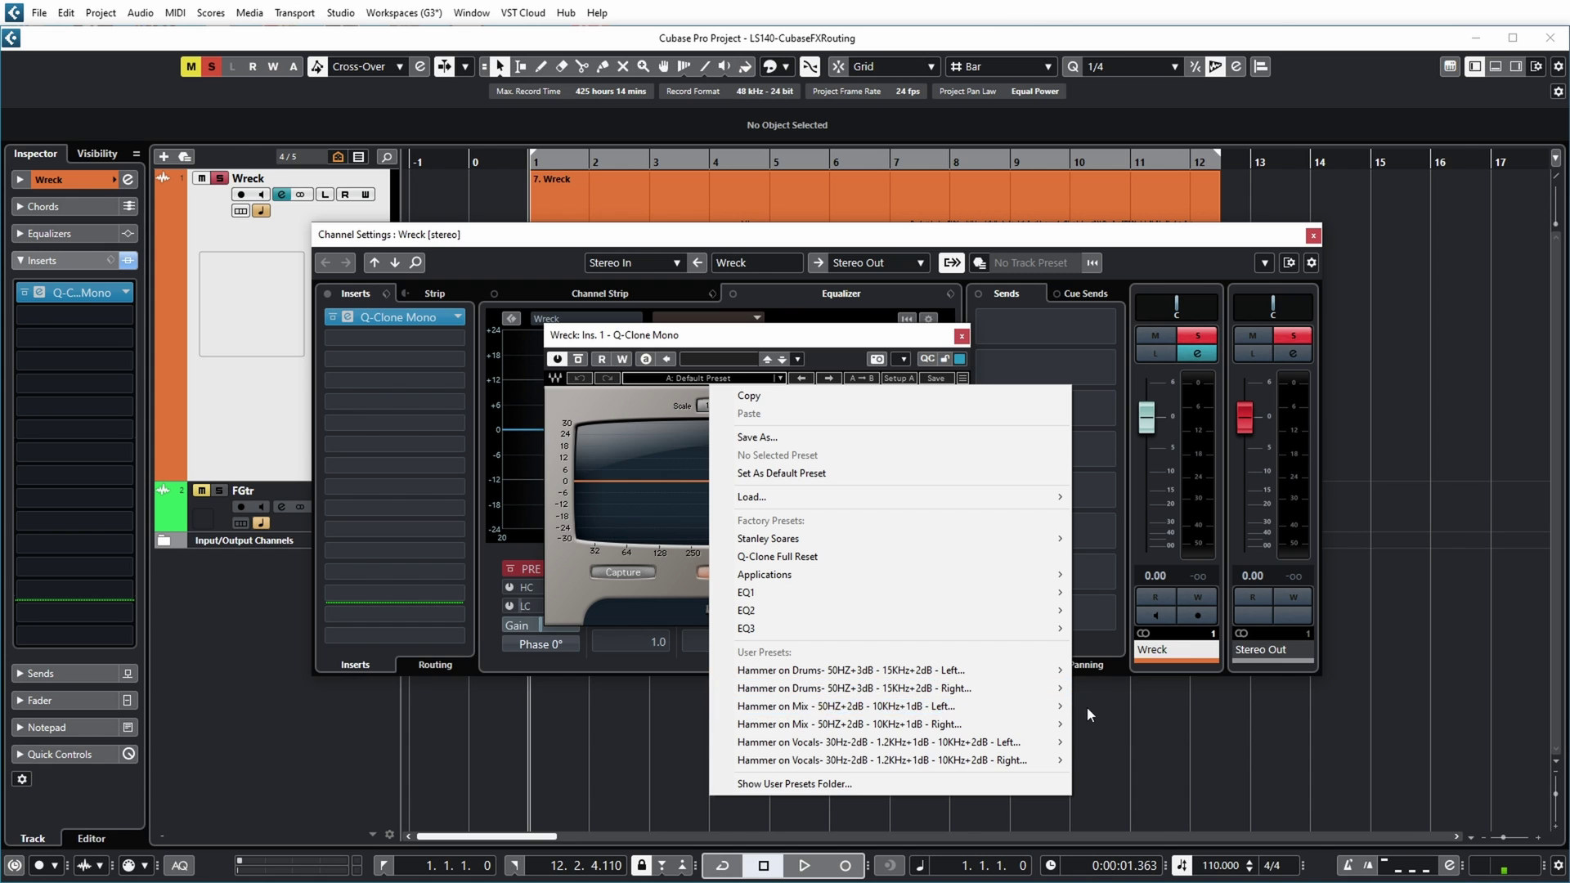
click(1108, 708)
click(960, 336)
Add Q-Clone Mono in the Wreck channel's second insert slot and load the preset "Hammer on Mix - 50HZ+2dB - 10KHz+1dB - Right"
click(408, 339)
click(425, 387)
drag(851, 486, 789, 314)
click(796, 356)
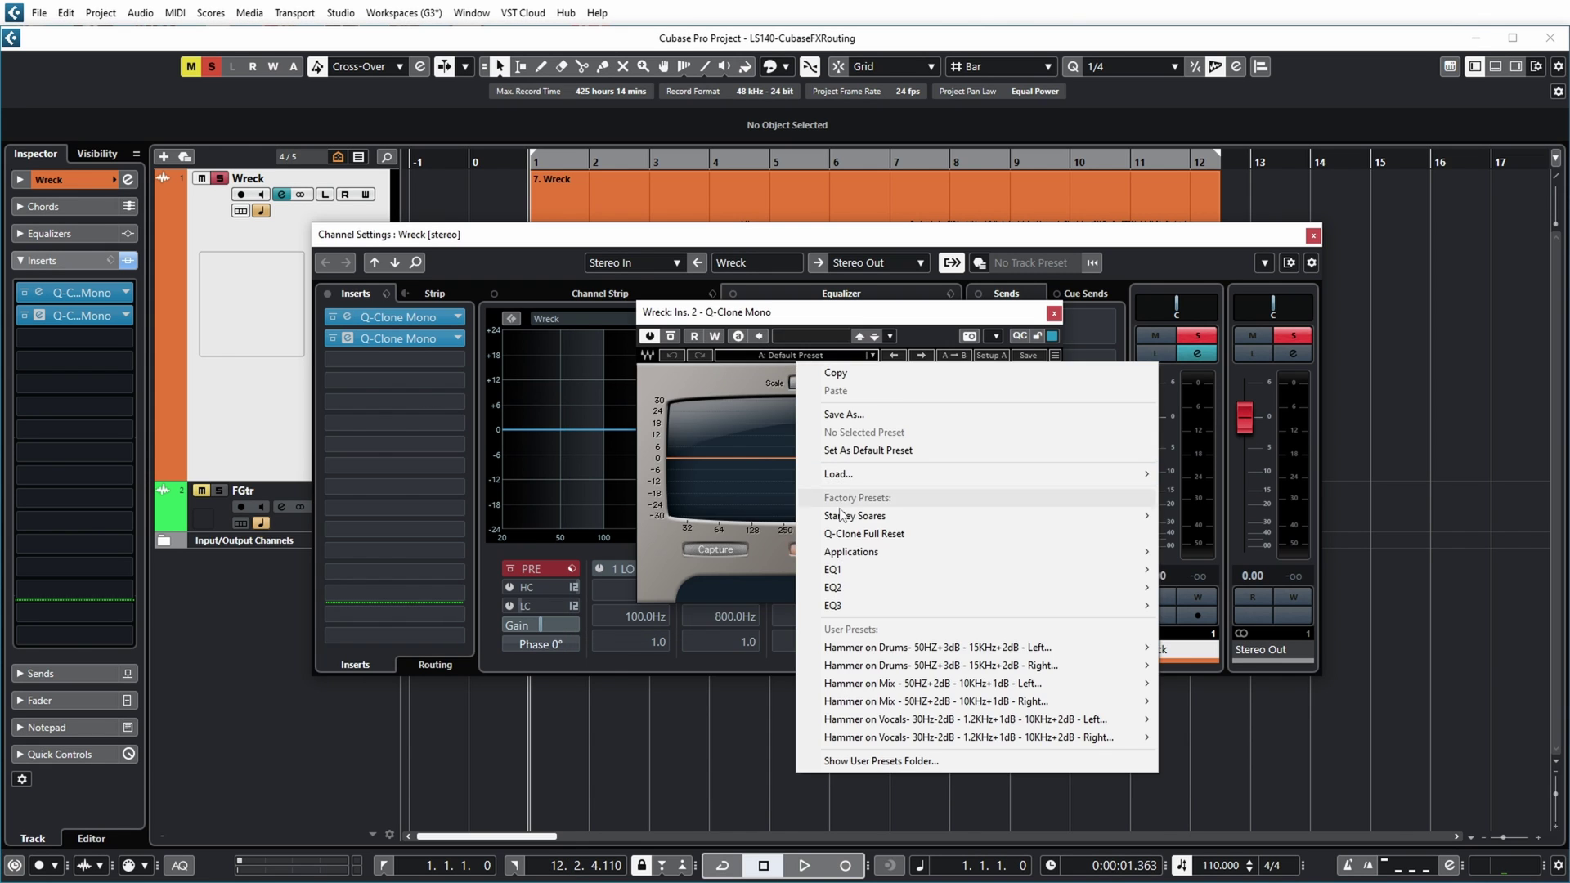
mouse_move(1052, 708)
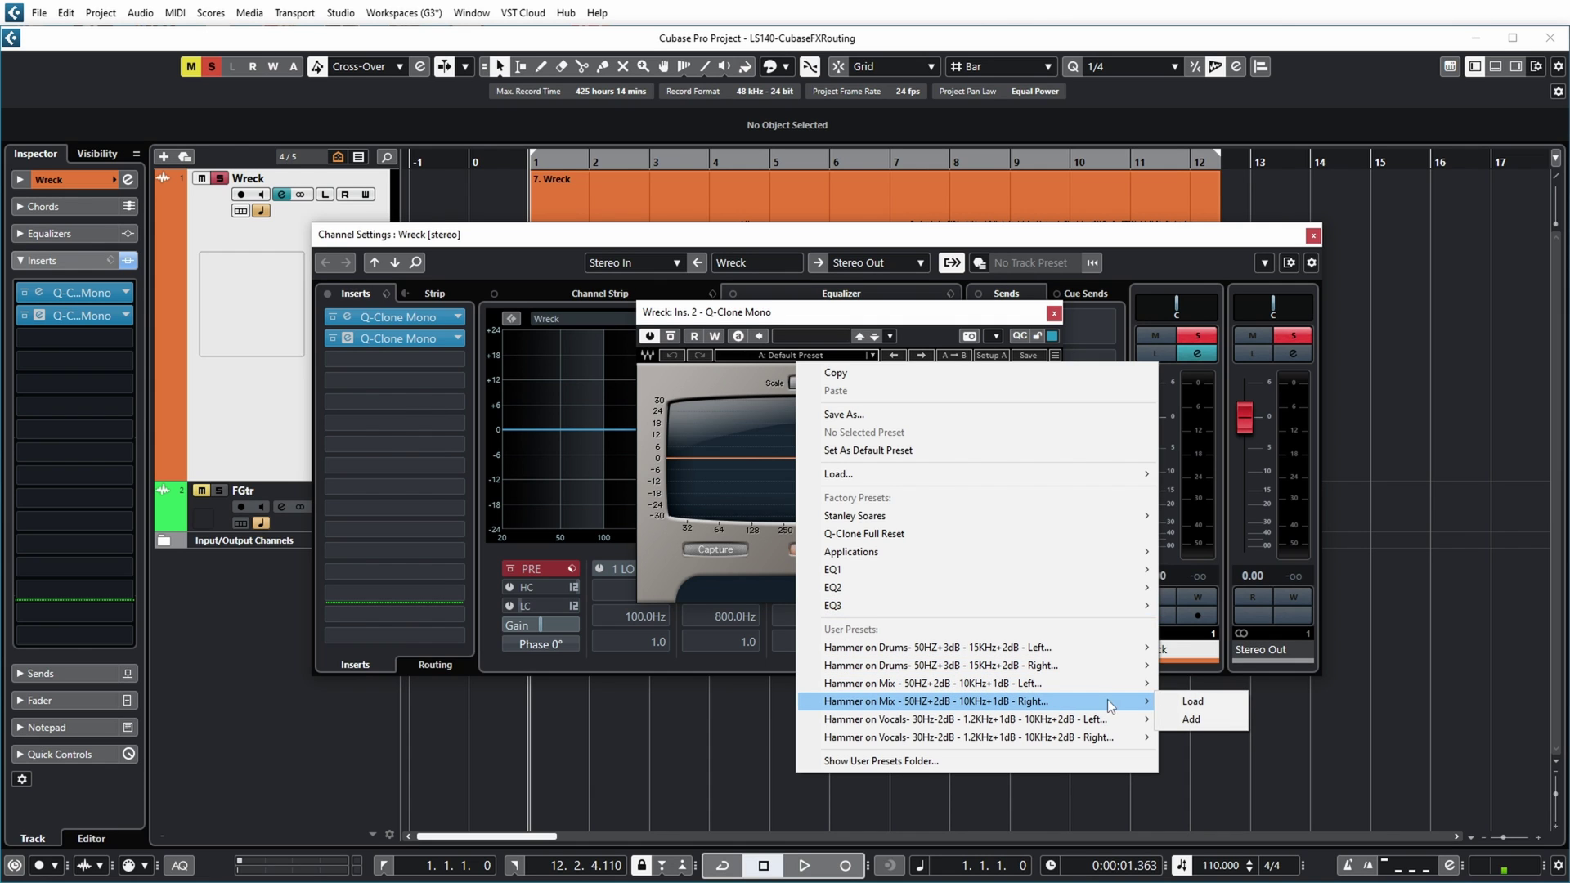
click(1215, 698)
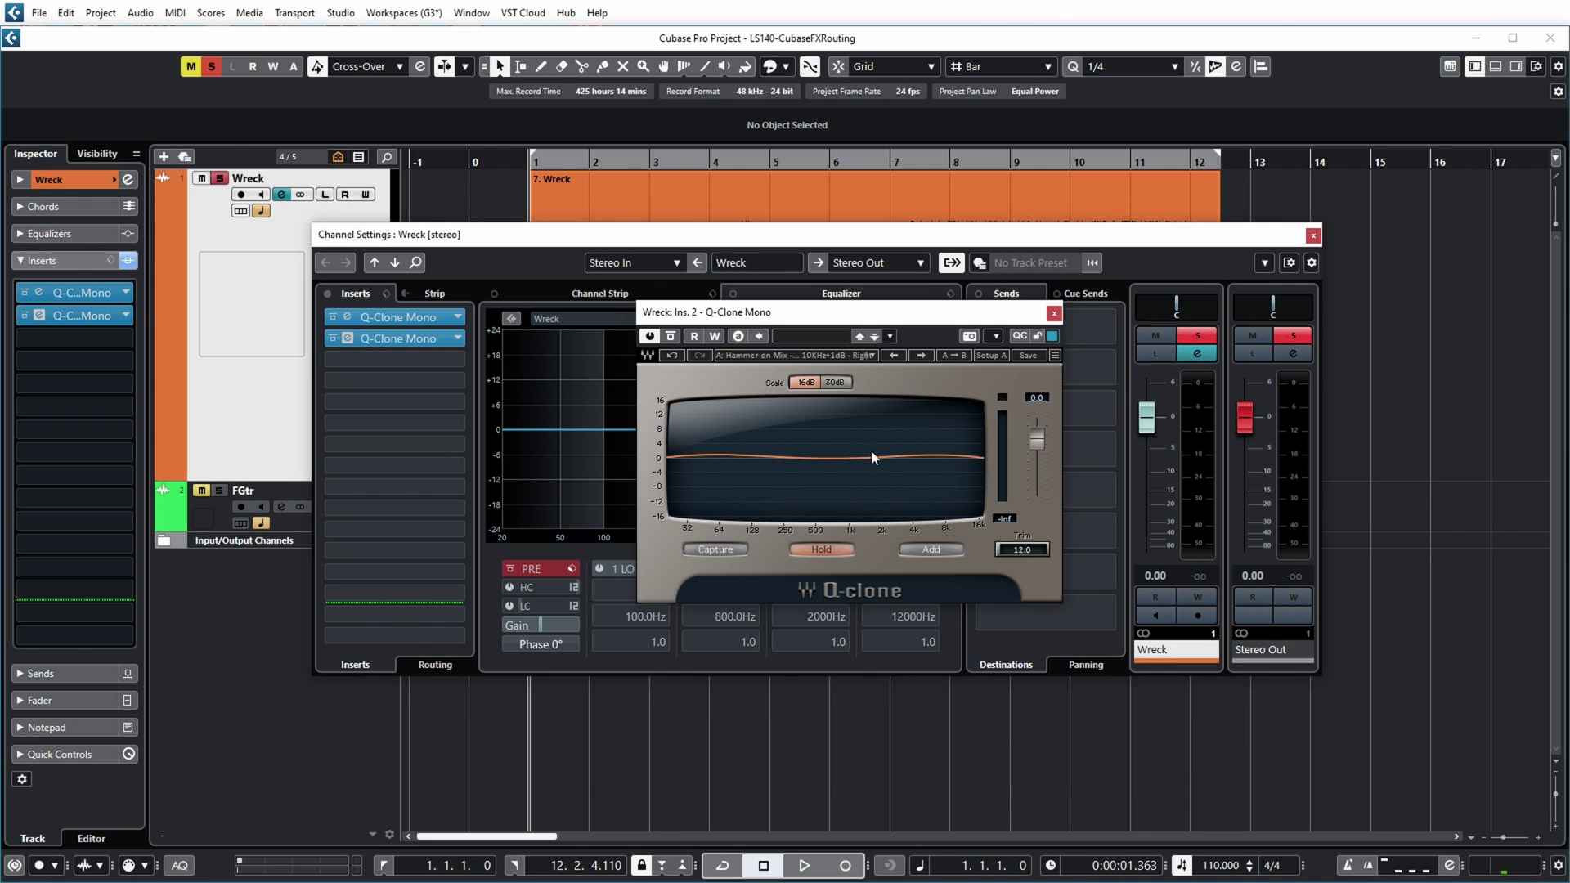
click(1054, 313)
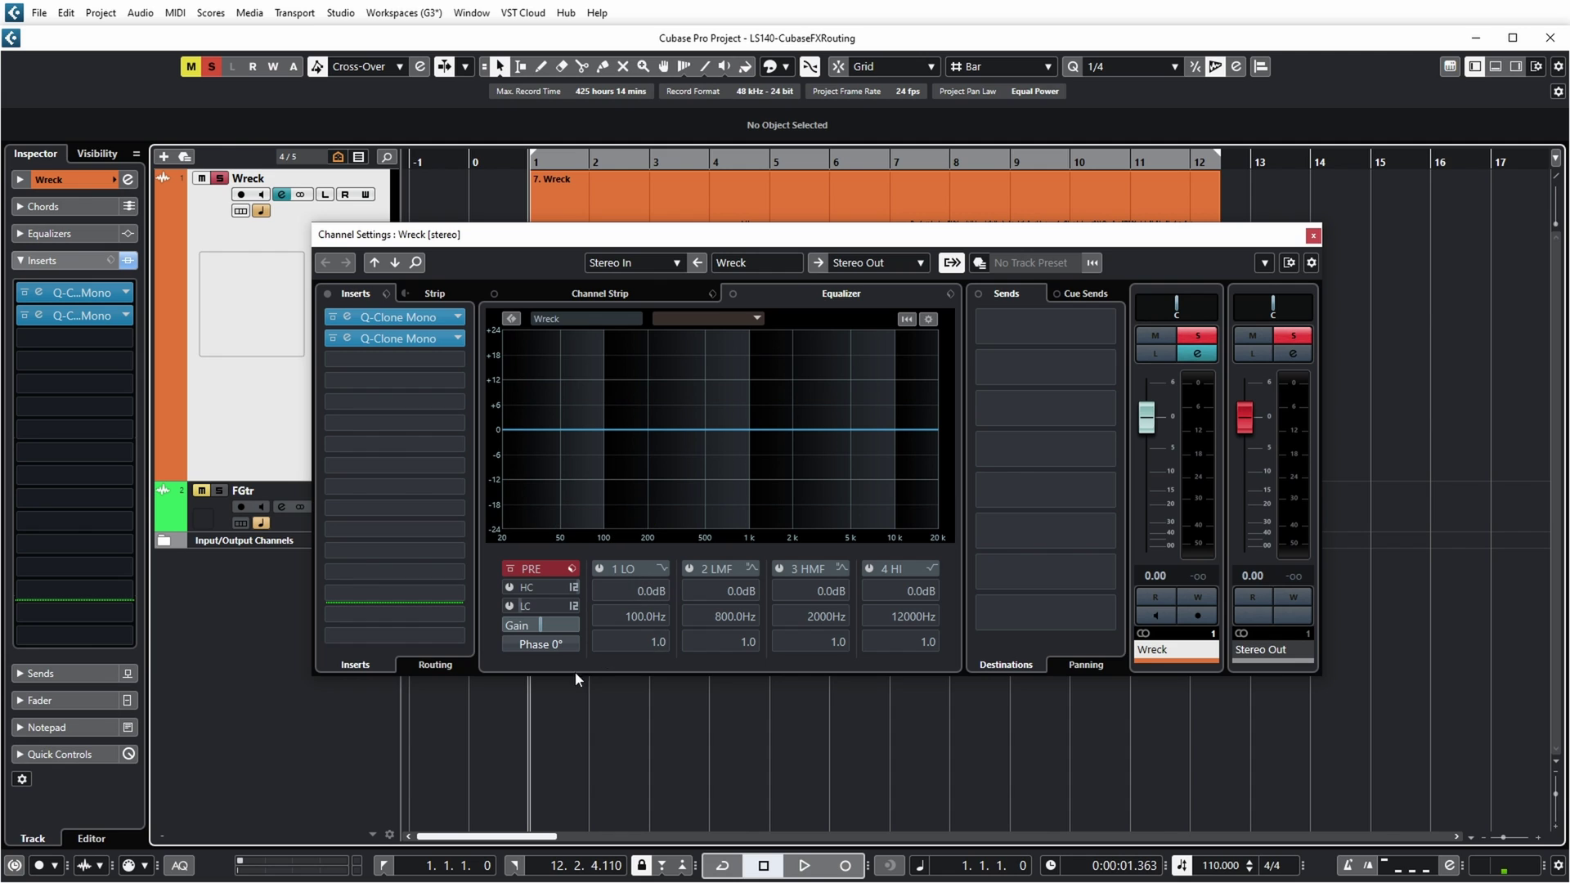
Route the input and output of the second Q-Clone Mono insert to the right channel in the Routing Editor
click(436, 665)
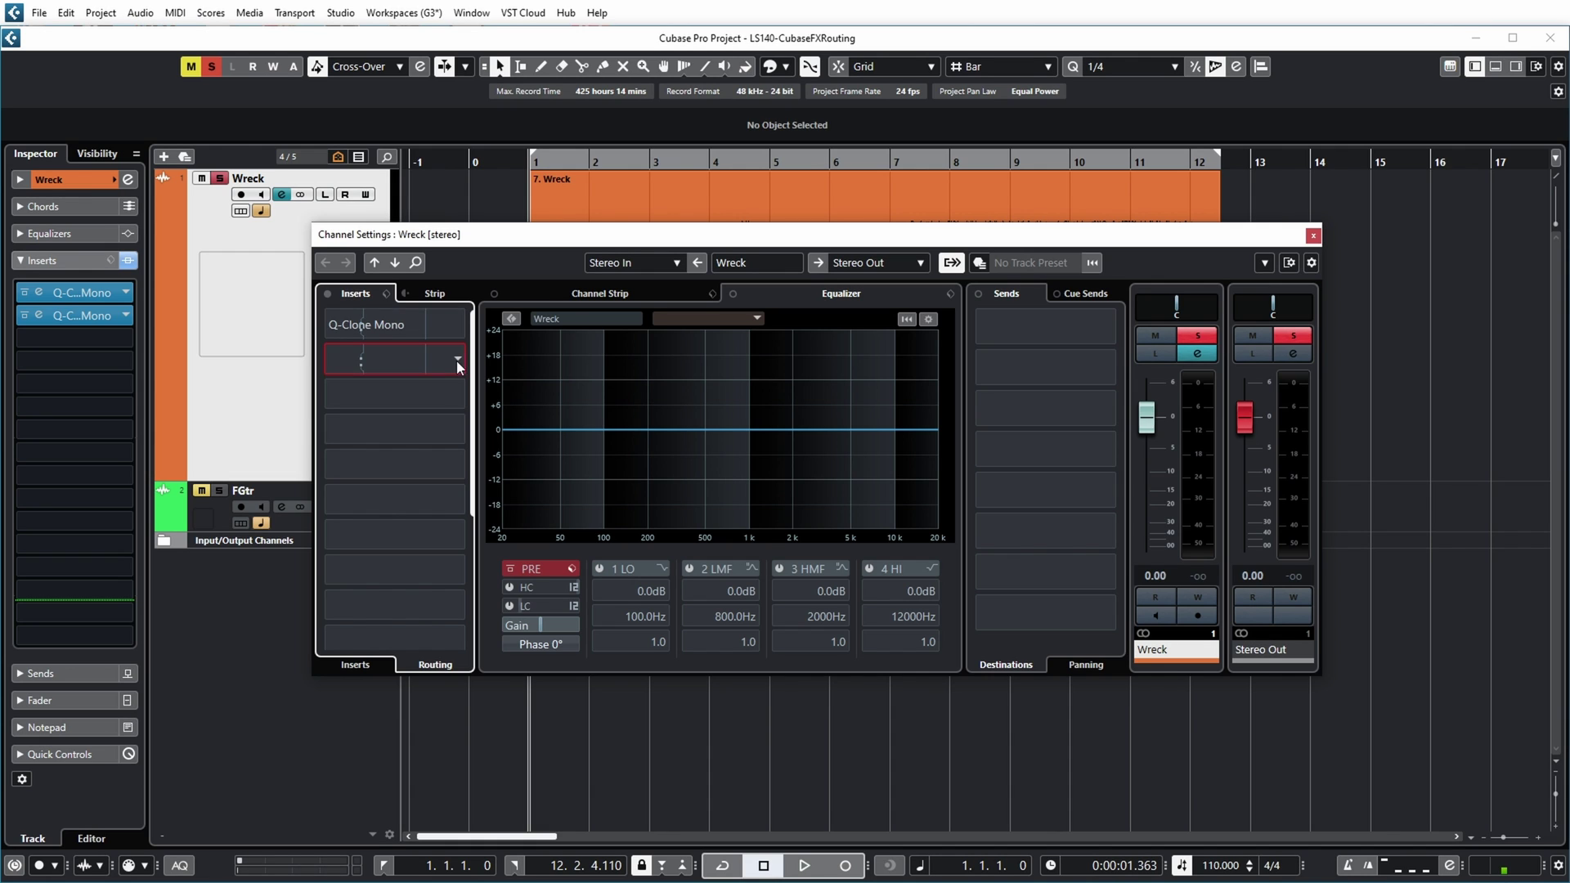
click(456, 360)
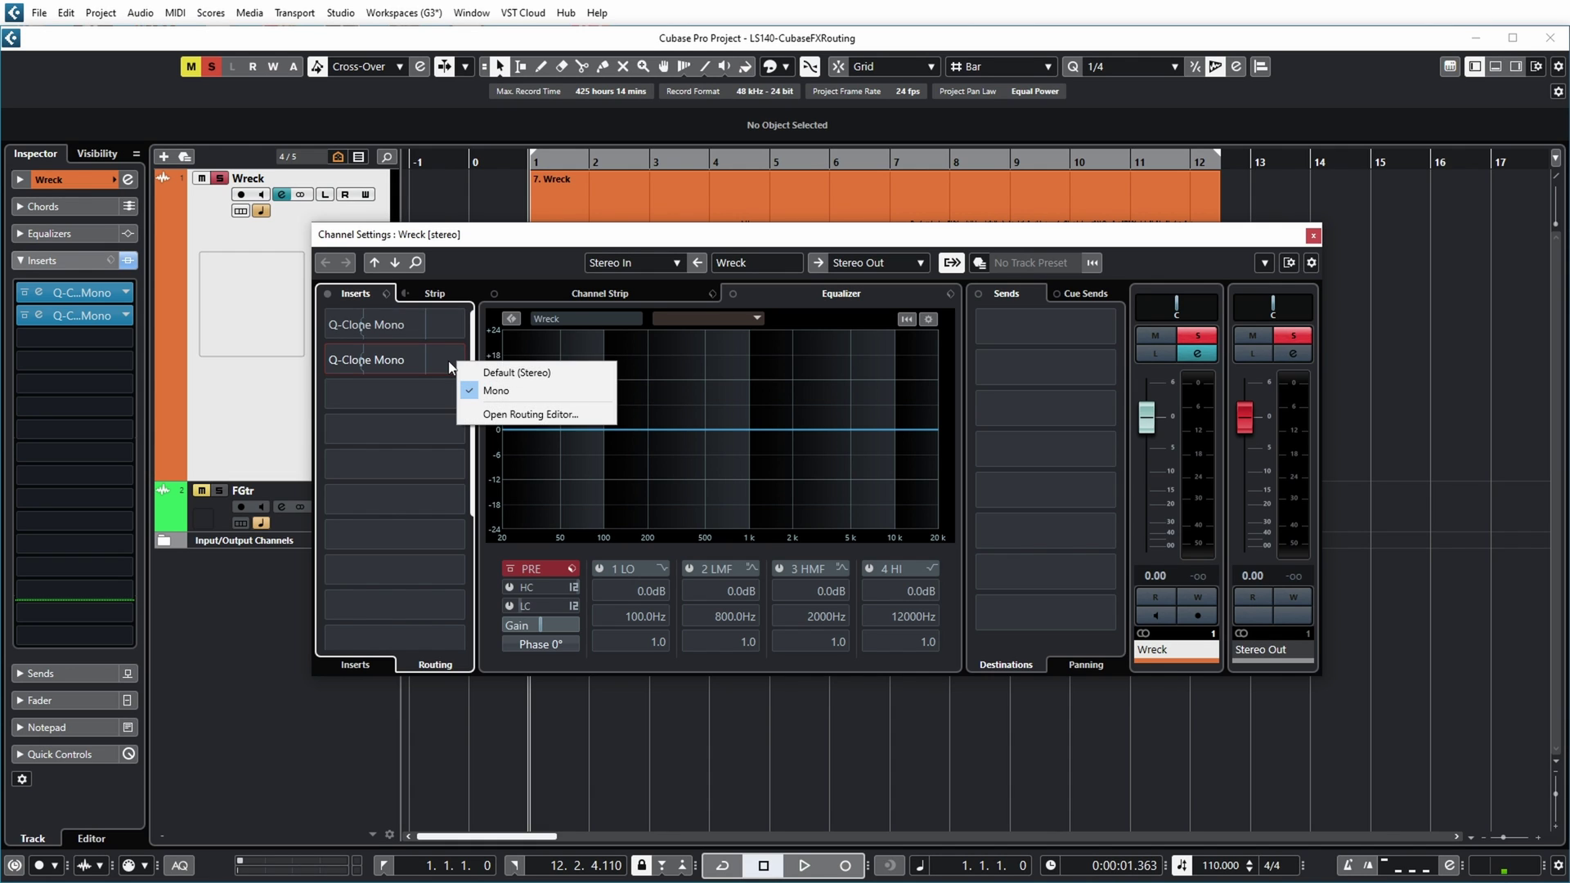
click(520, 416)
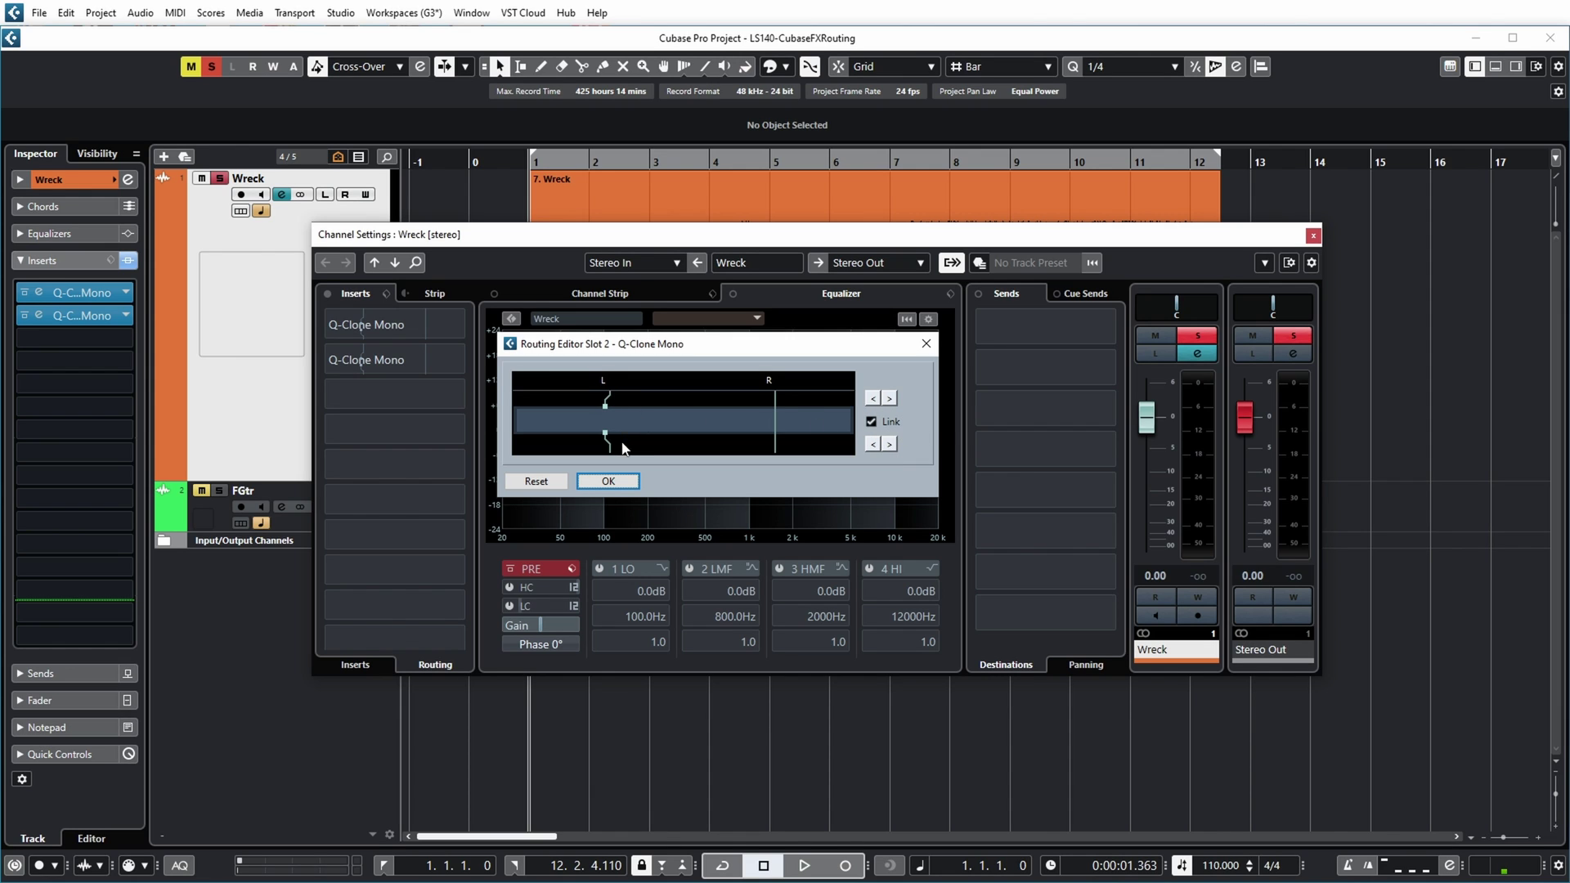
click(890, 444)
click(872, 398)
click(889, 398)
click(542, 481)
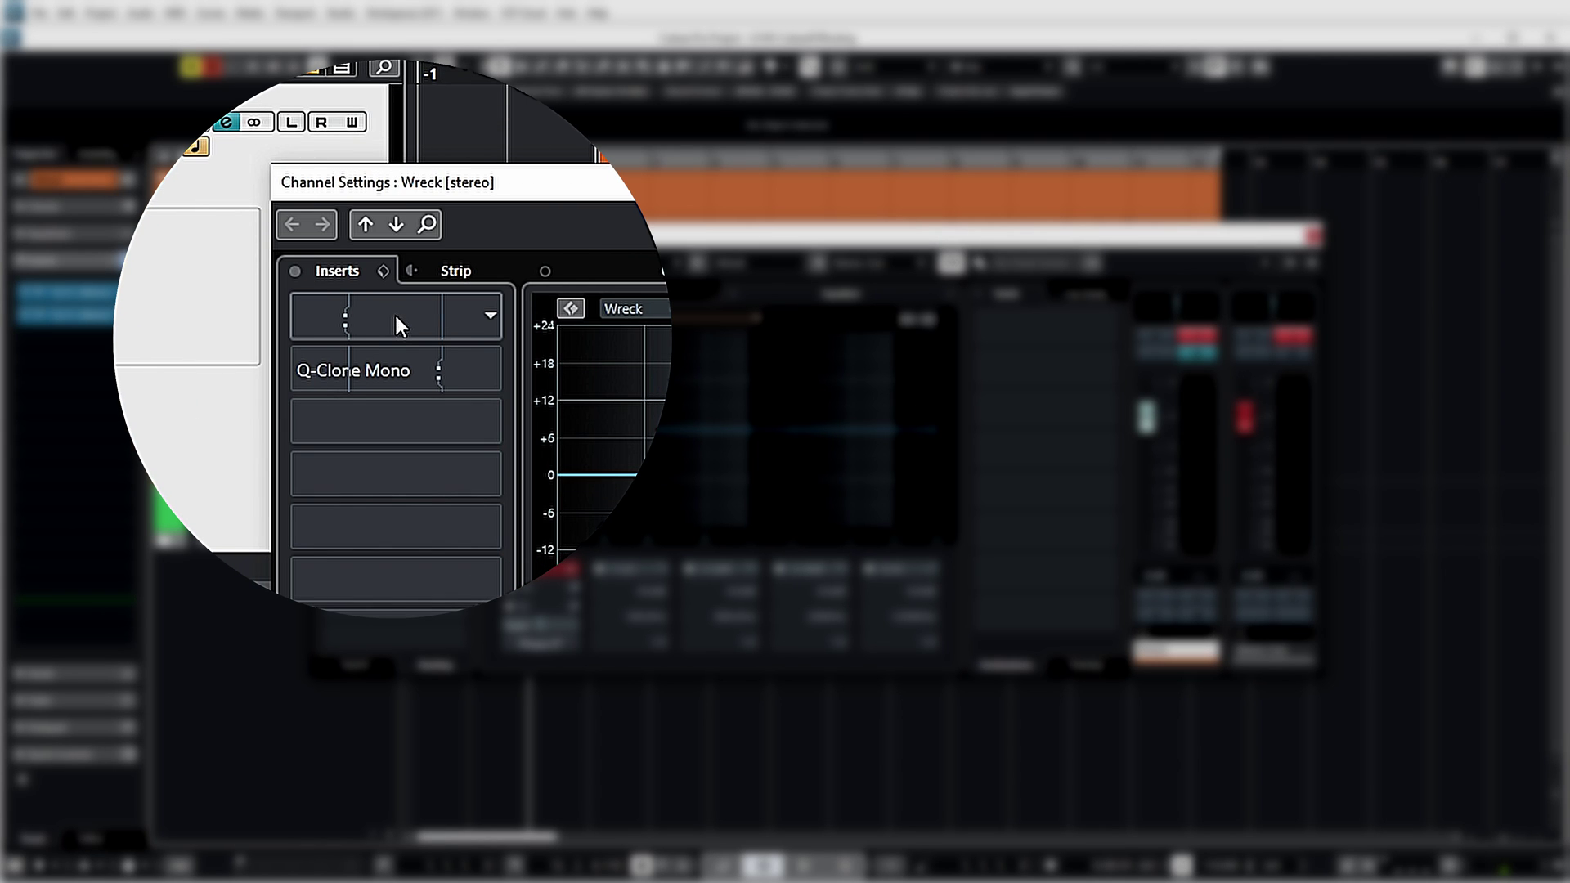
Play the Wreck track and compare its sound with all inserts bypassed and re-enabled
drag(395, 318, 395, 366)
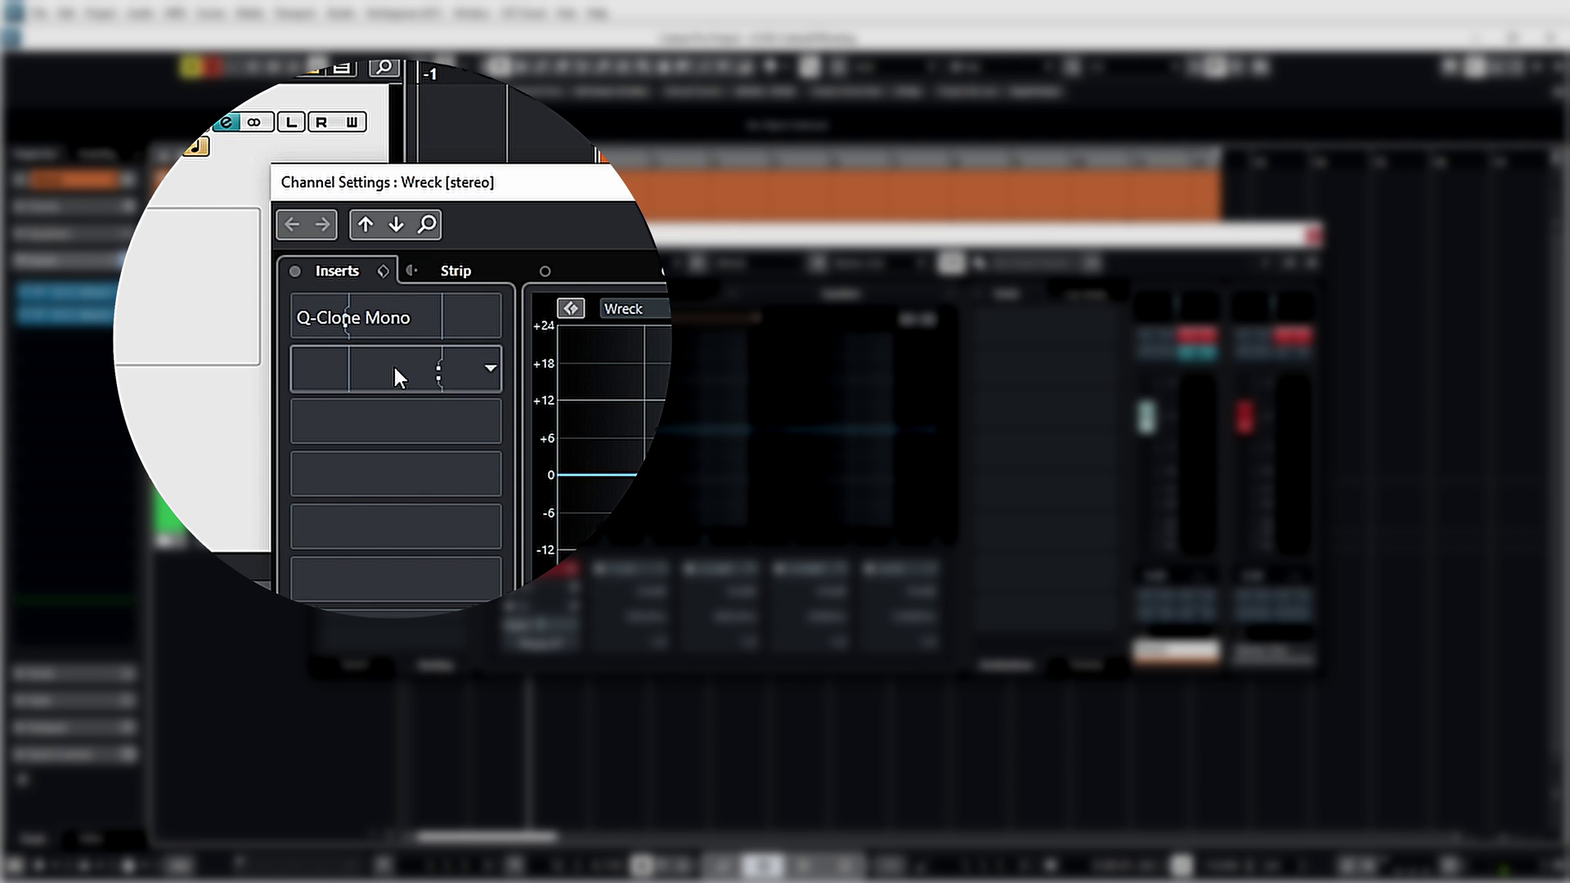
drag(736, 242, 756, 270)
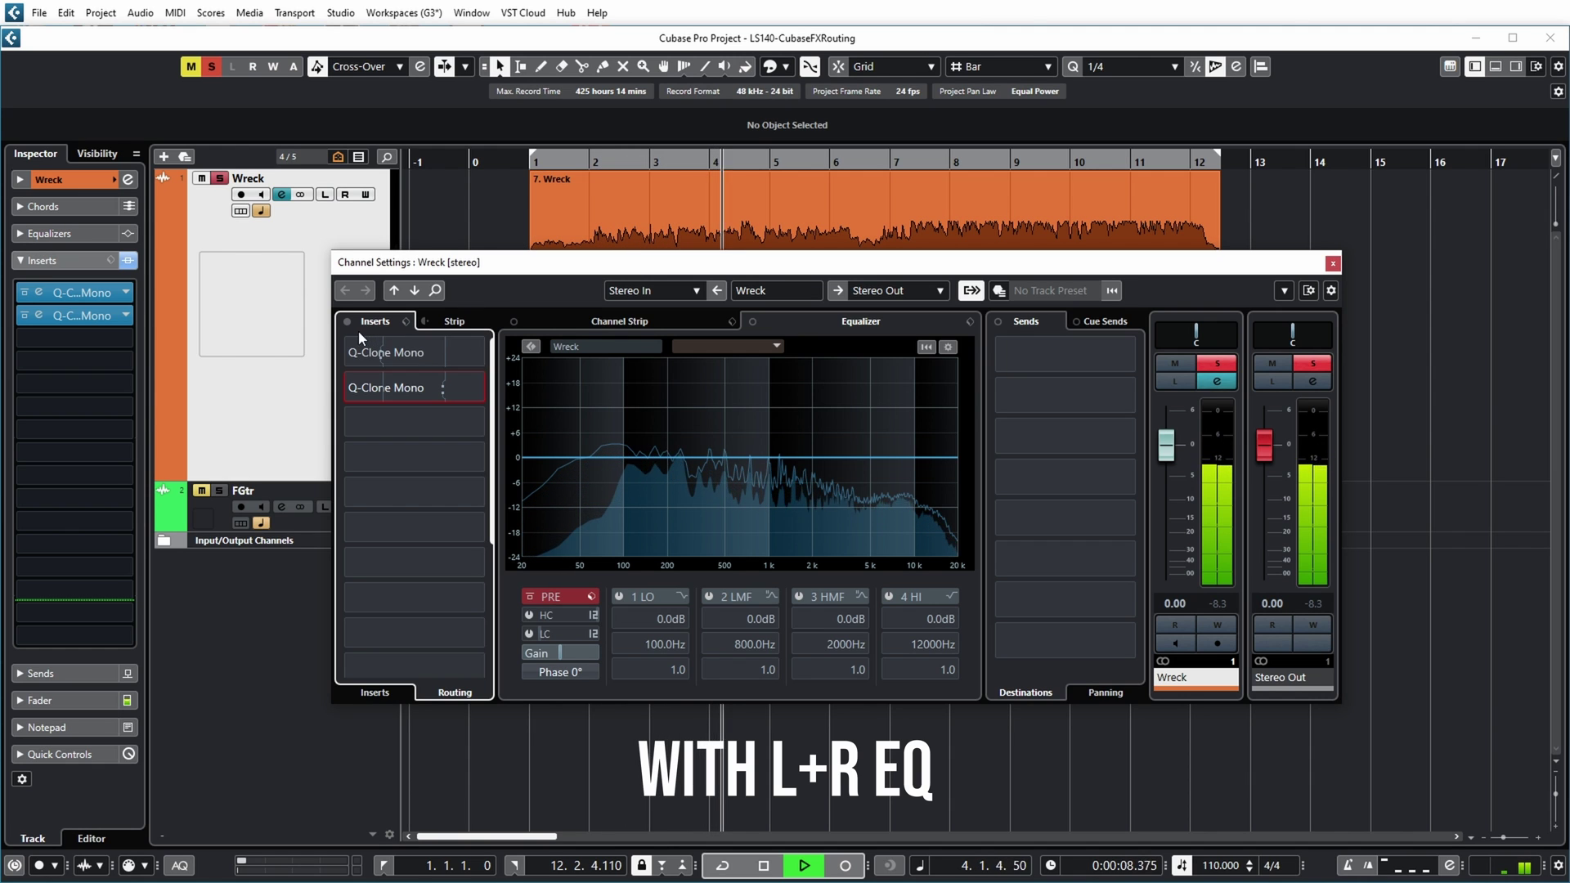
click(369, 688)
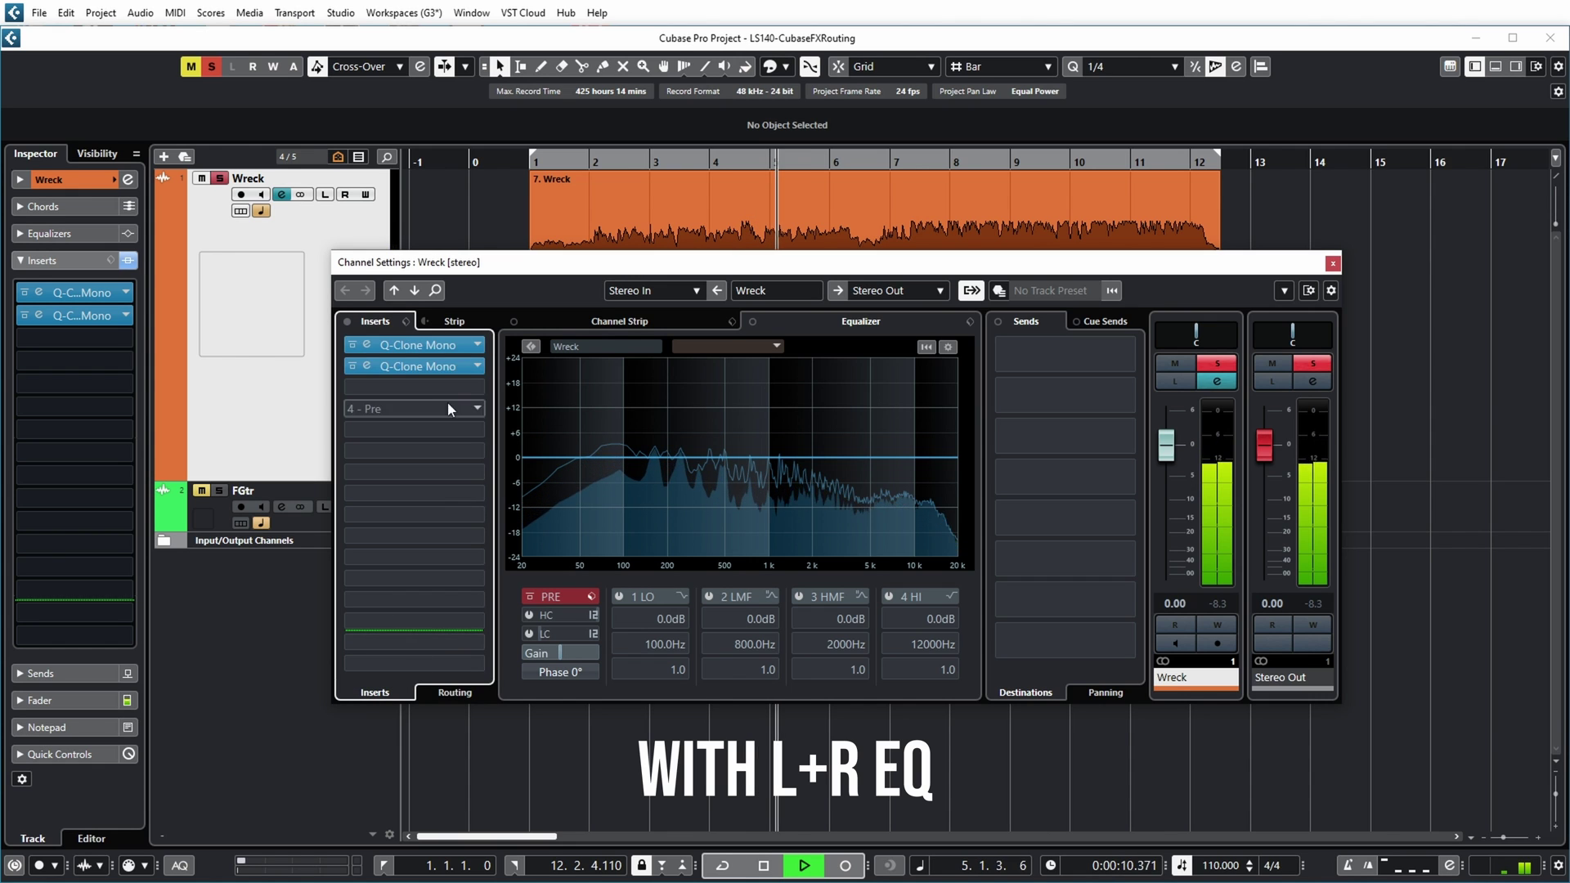
click(347, 323)
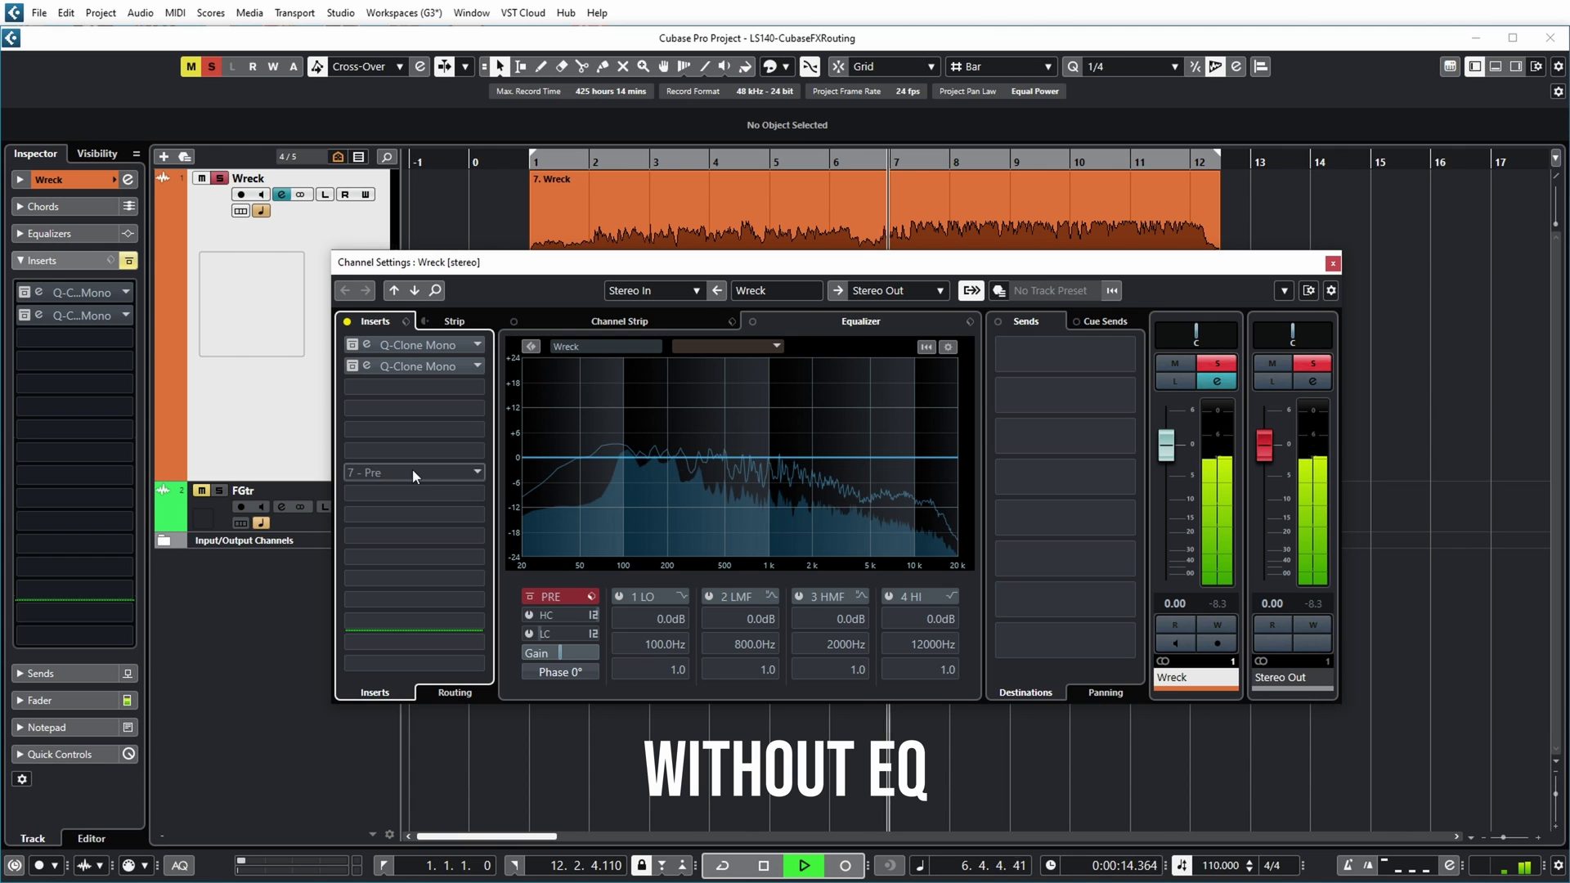
click(347, 323)
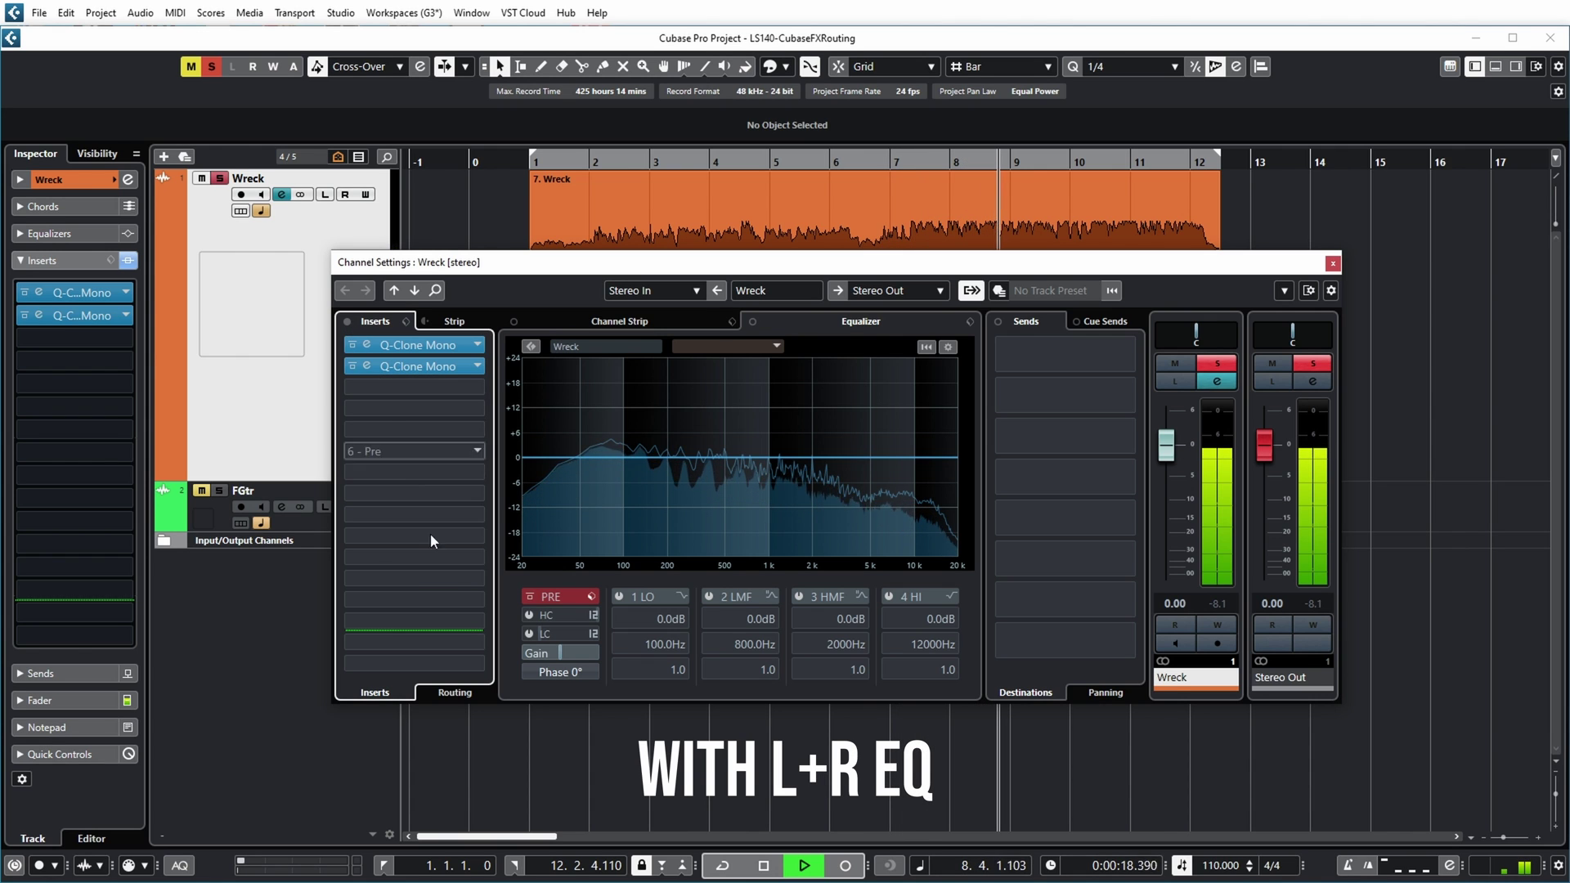
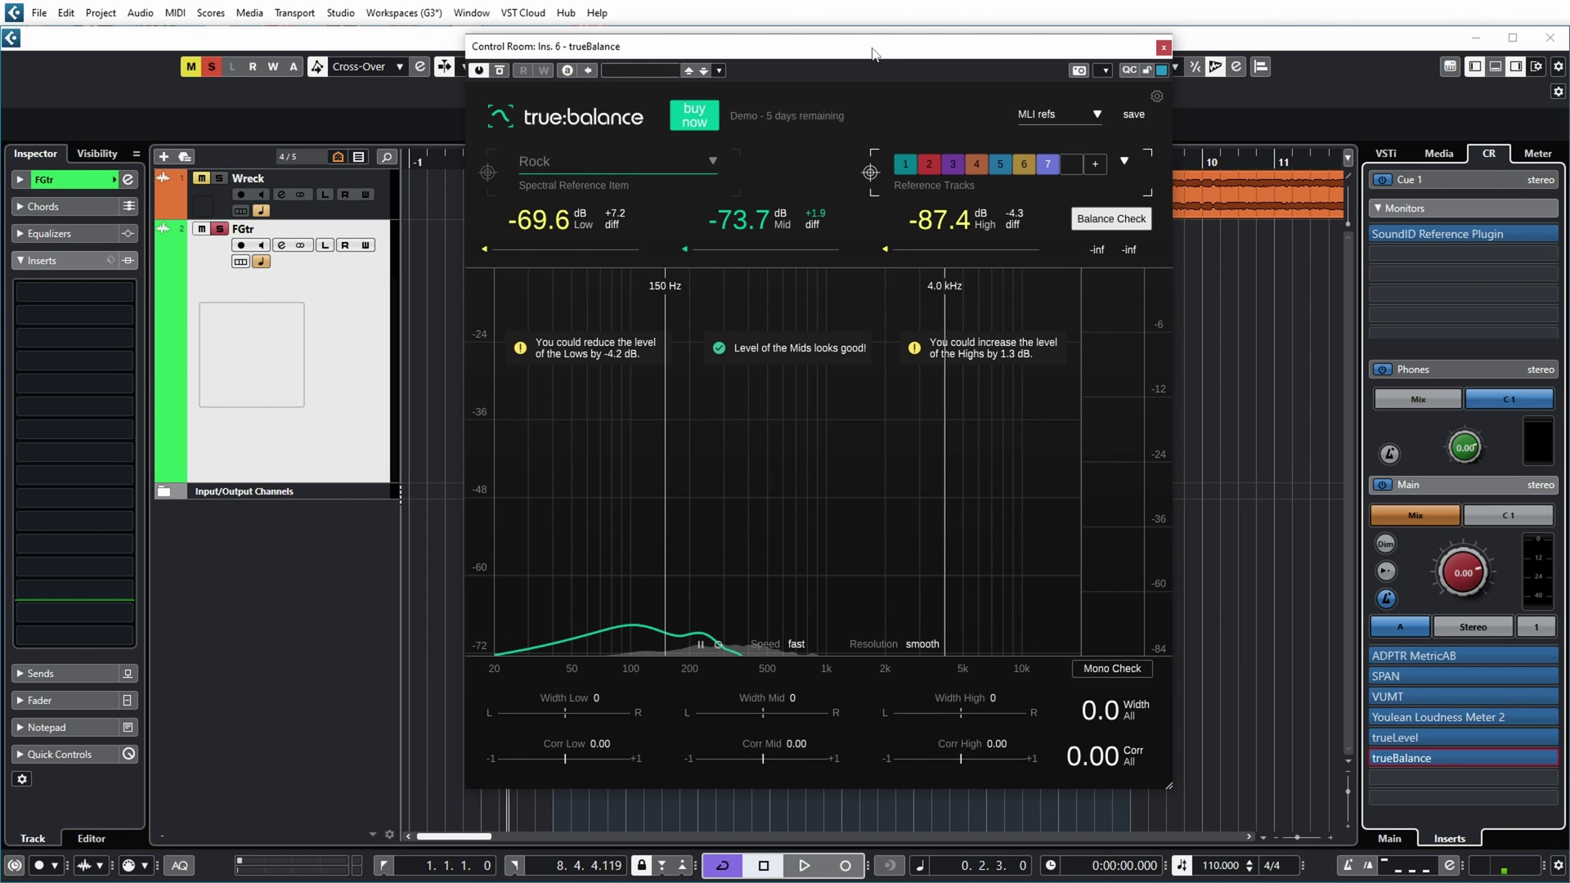
Play the FGtr track while checking its stereo width in trueBalance, and close the analyzer and the Control Room zone
key(space)
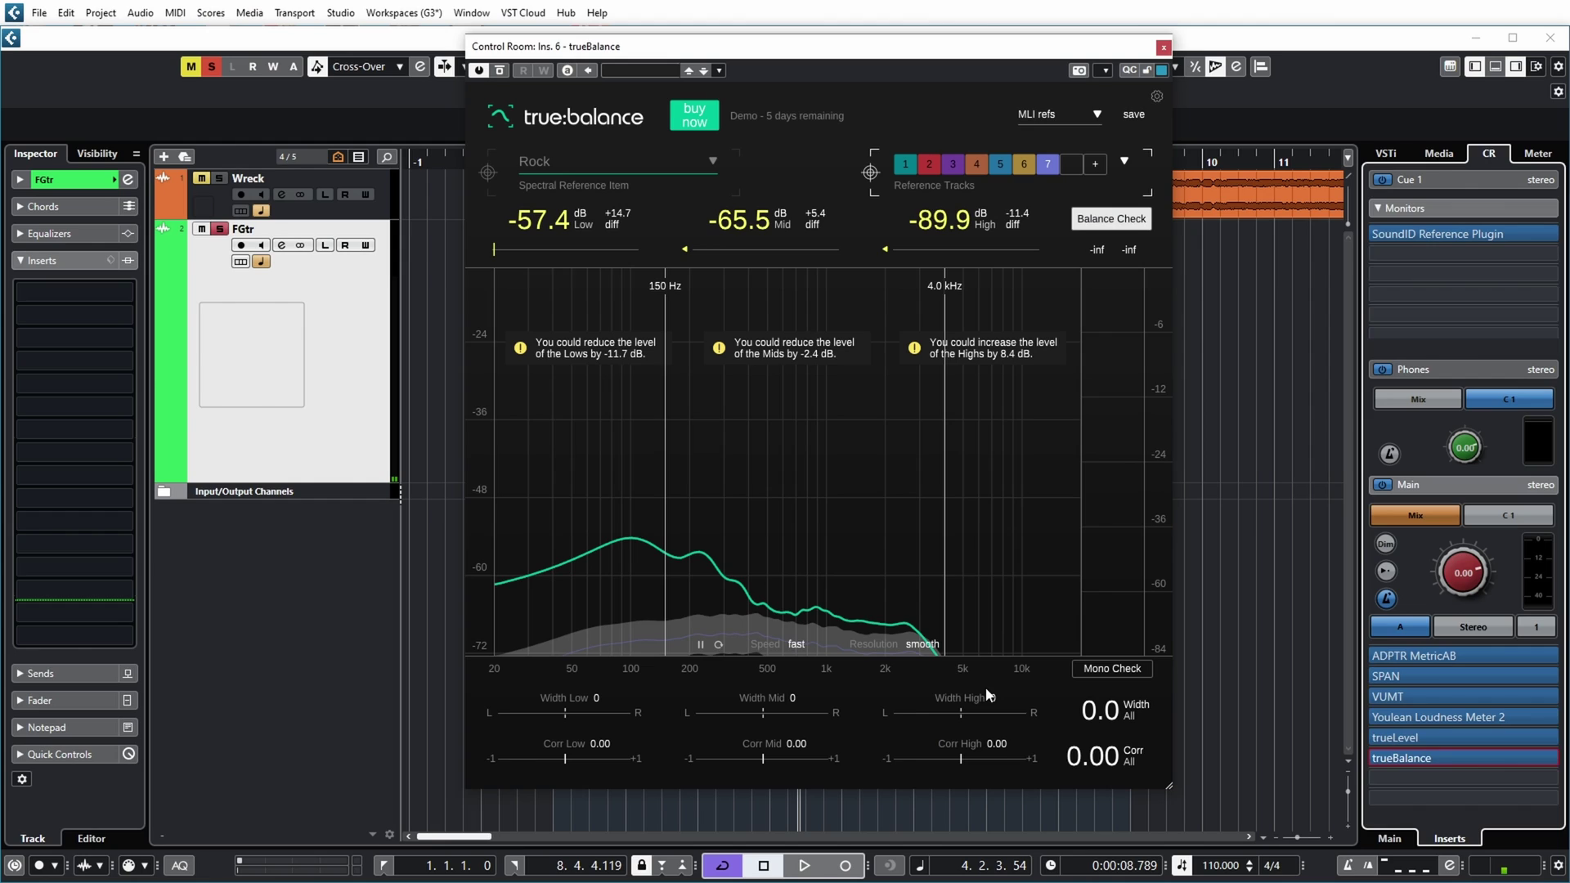
click(1161, 49)
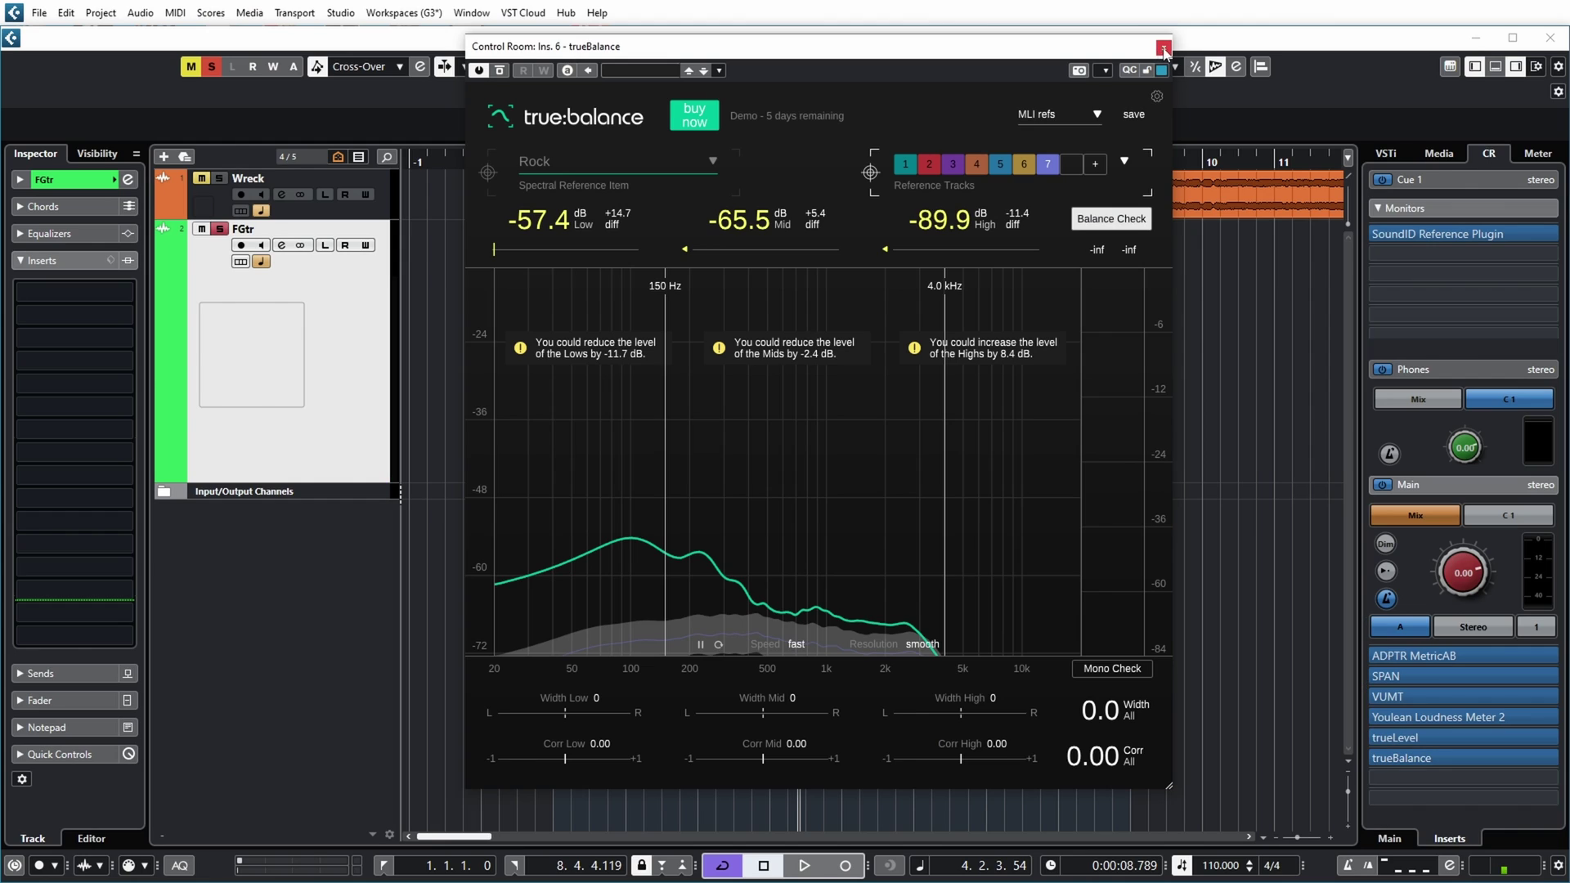
click(1163, 49)
click(1515, 69)
Open the FGtr channel settings and insert the Flanger from the Modulation category in the first slot
key(e)
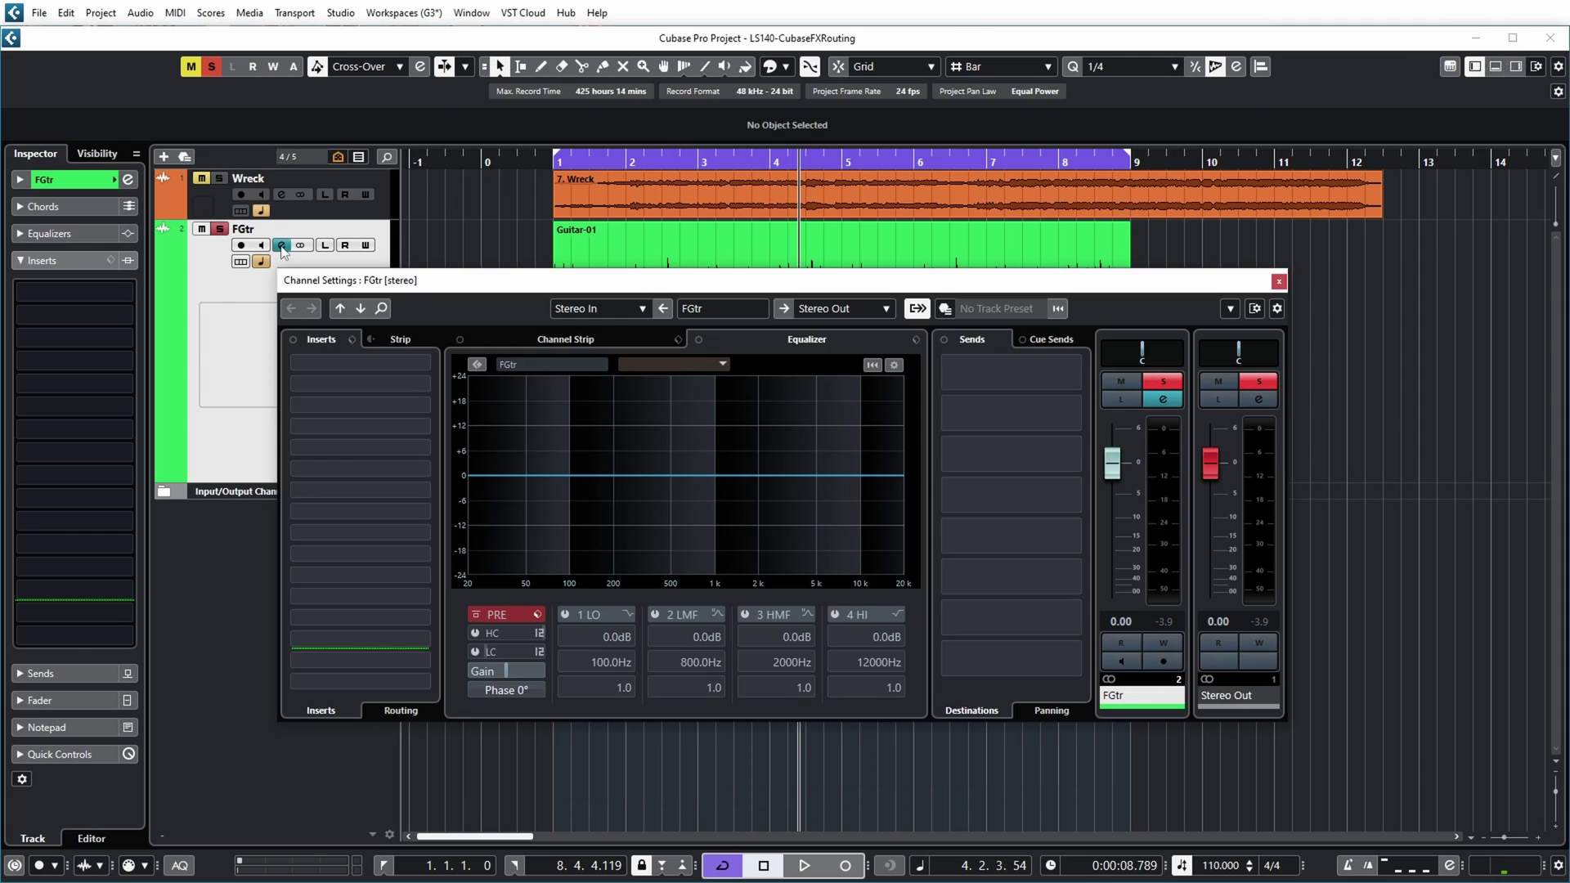
click(425, 361)
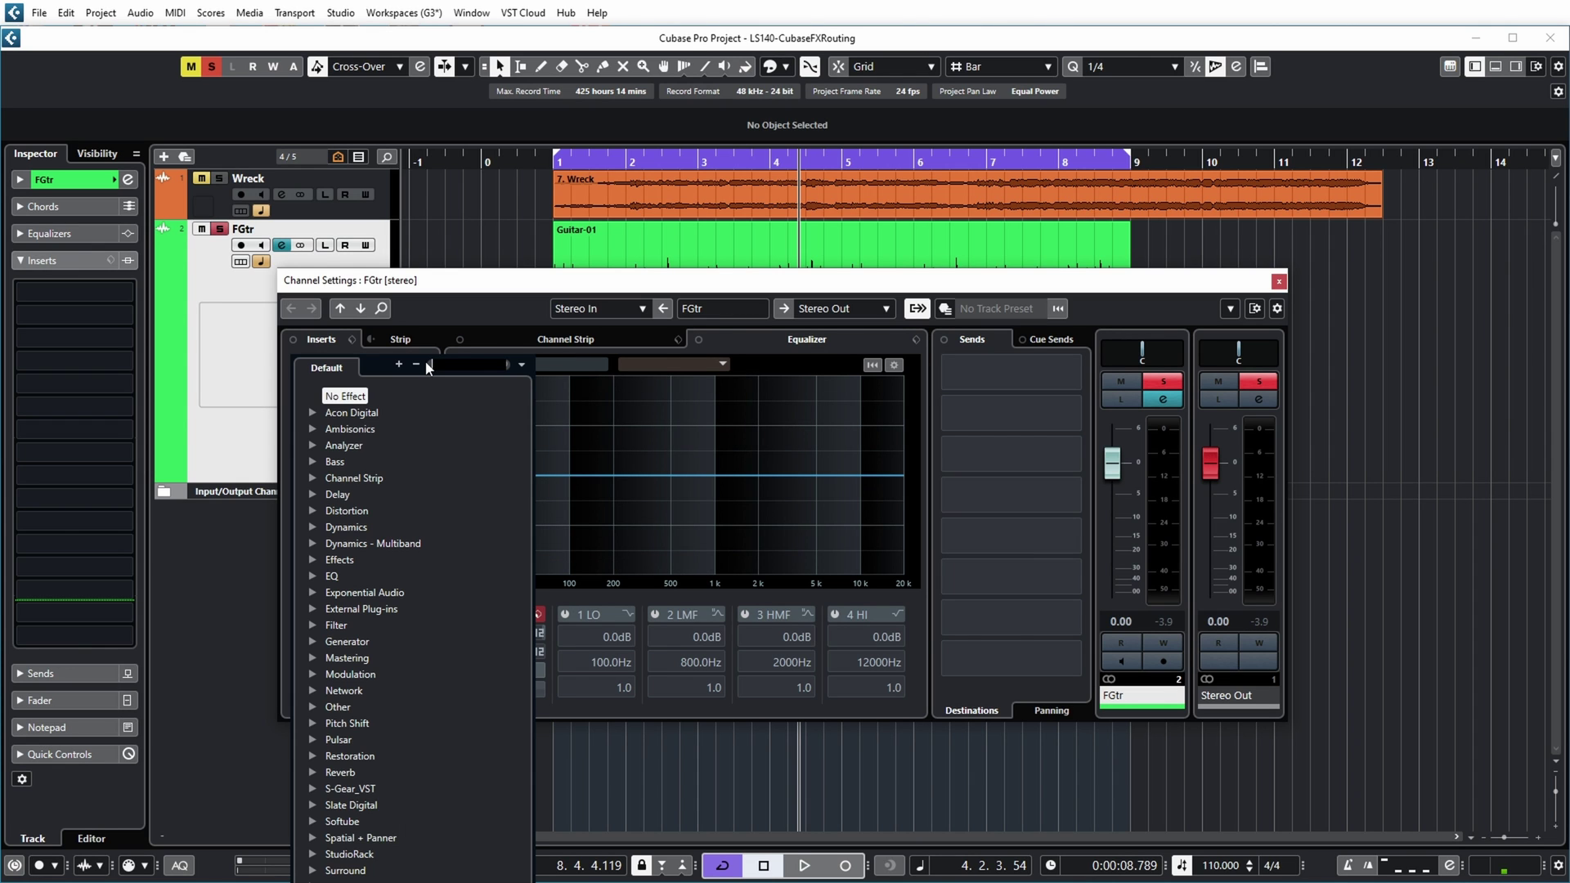
text(flanger)
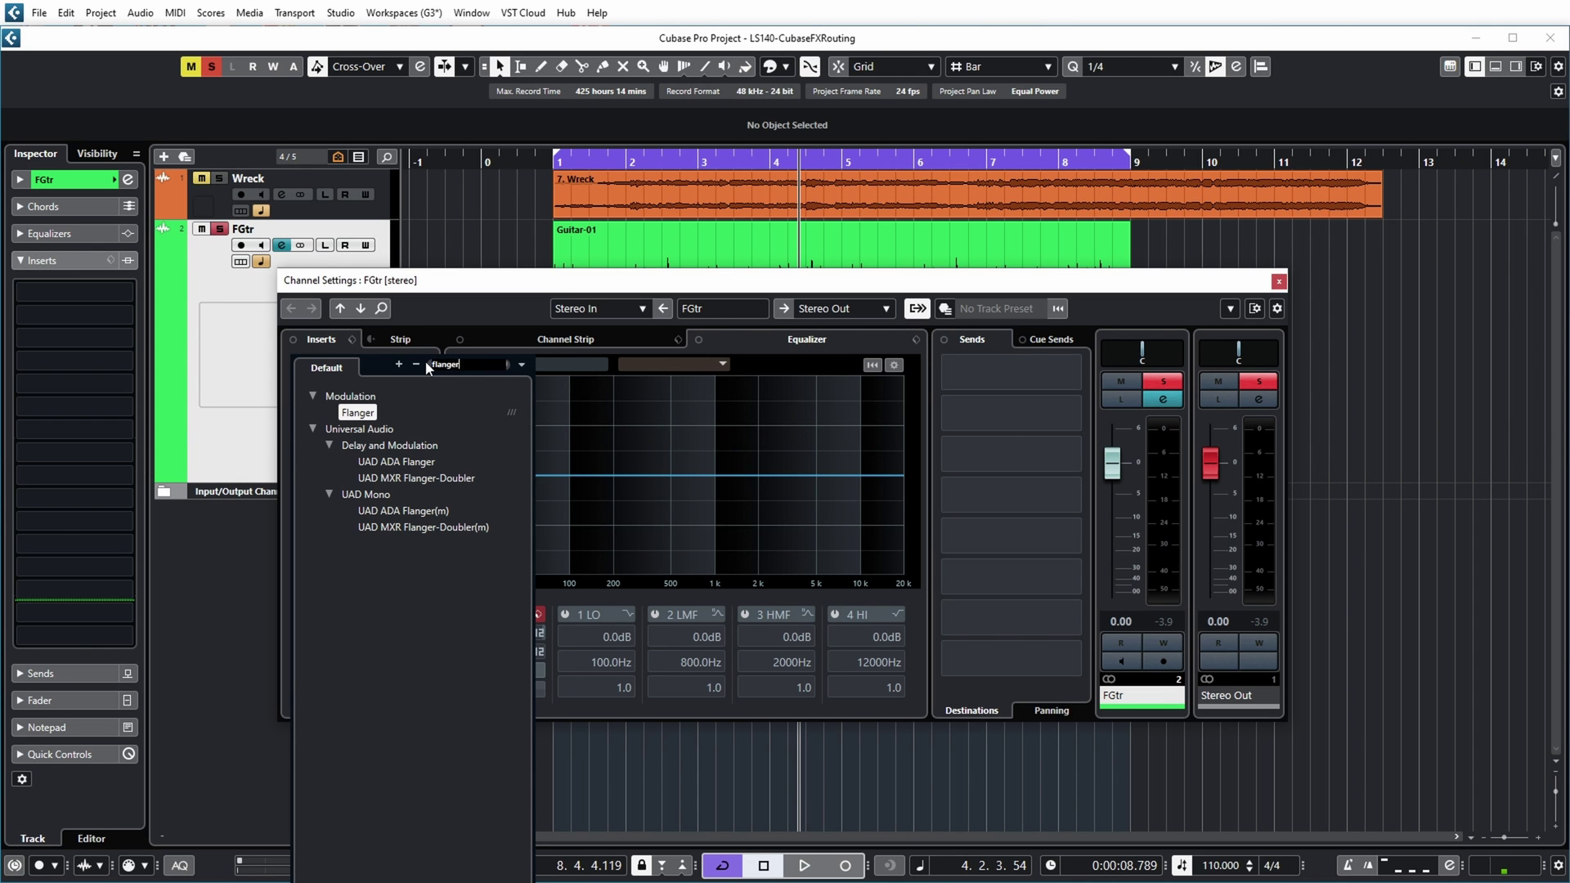
click(358, 412)
Set the Flanger insert's routing to Mono on the left channel and confirm it in the Routing Editor
click(407, 713)
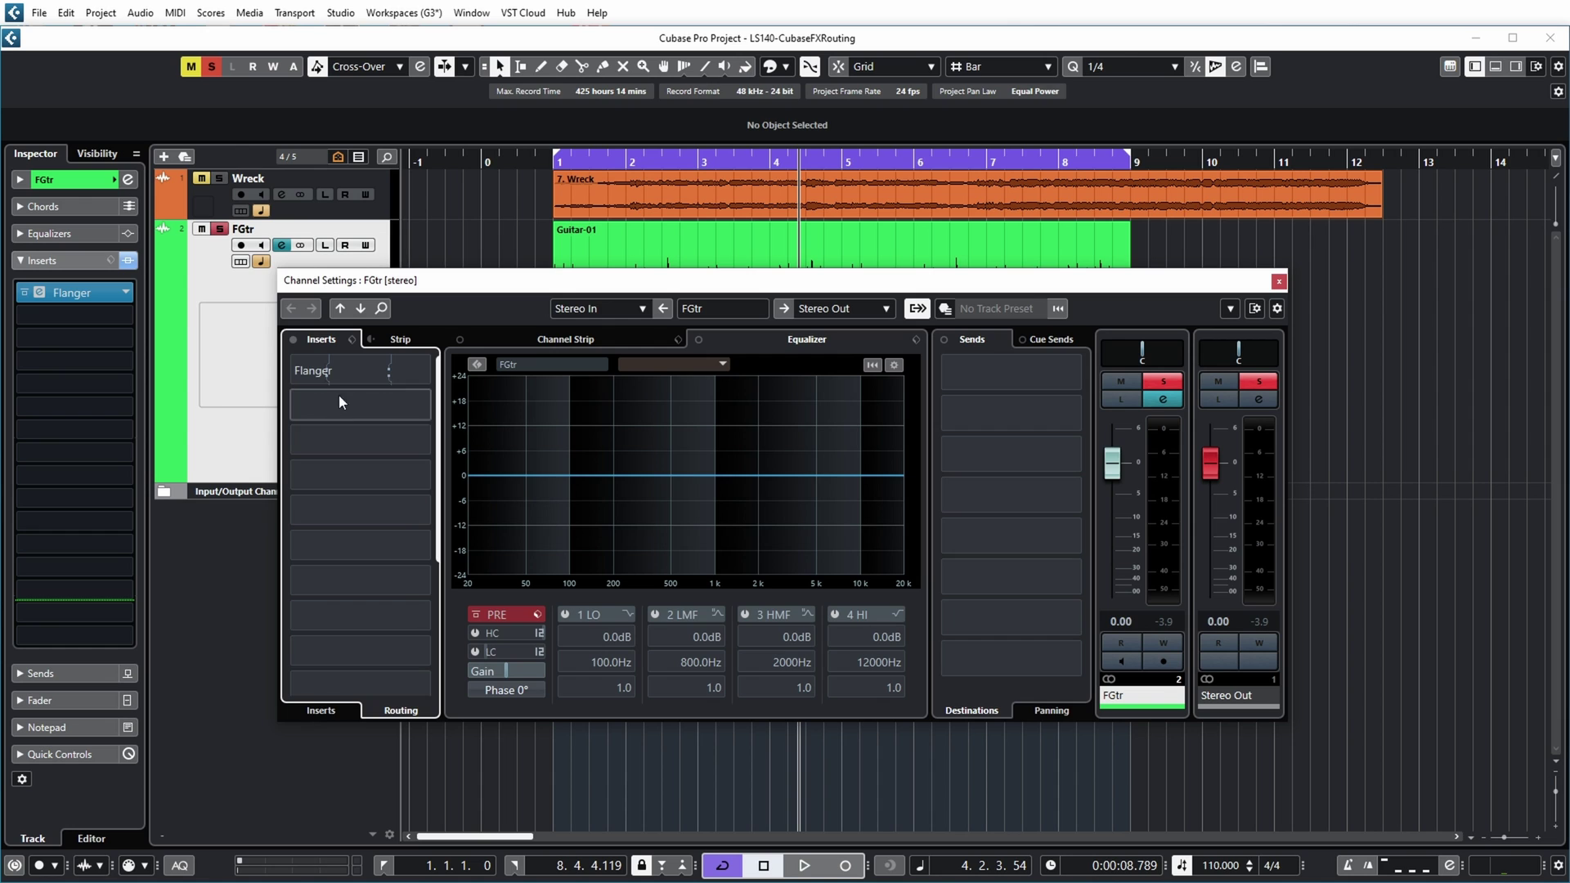
click(424, 370)
click(462, 401)
double_click(359, 370)
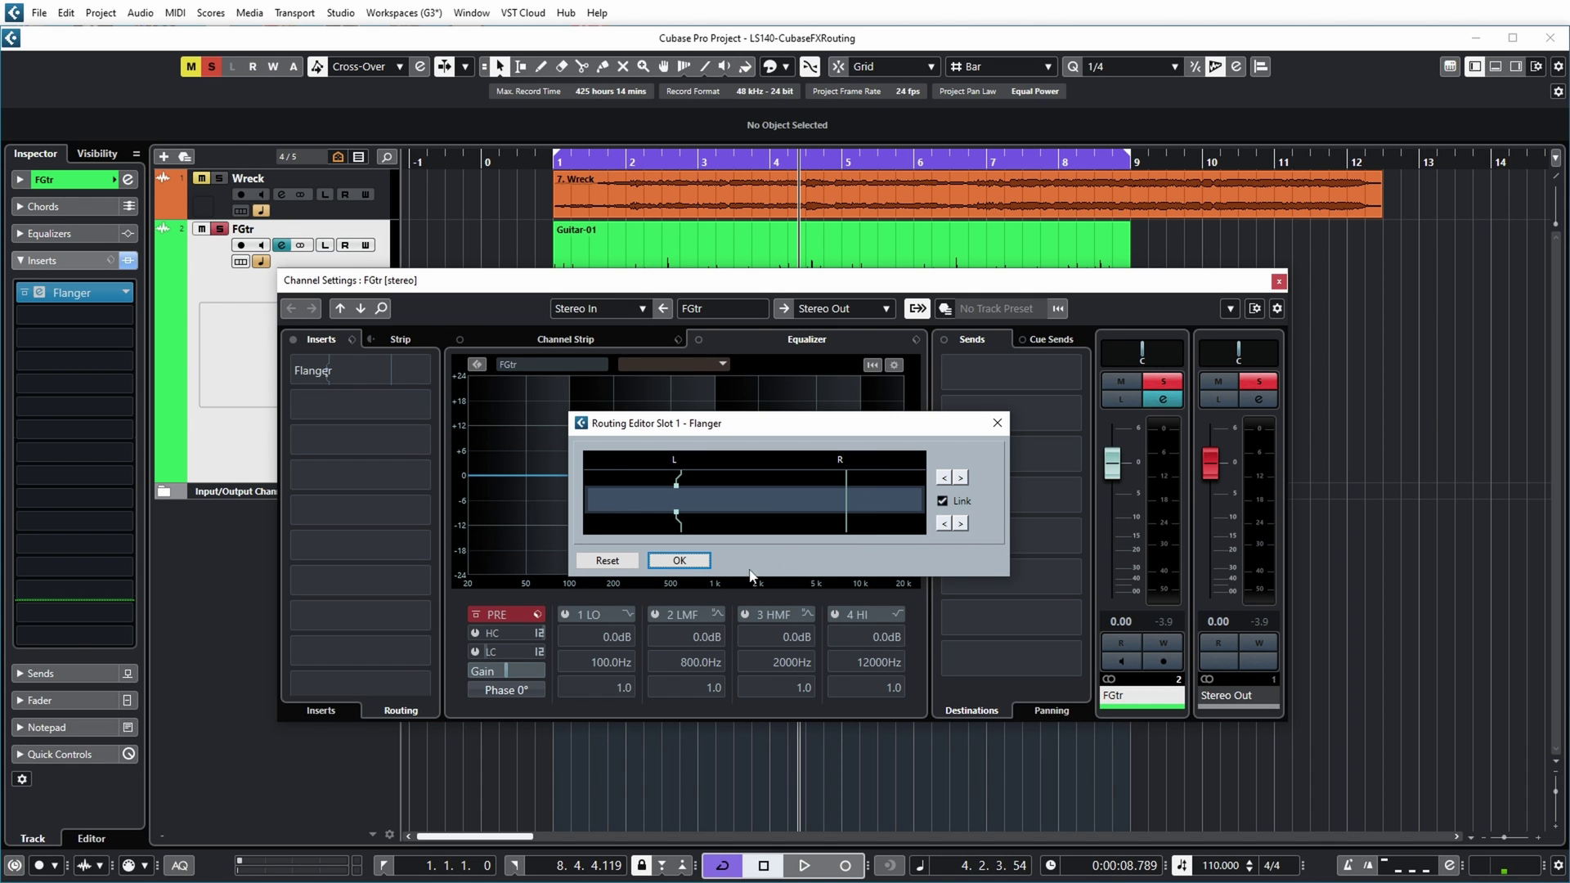
click(679, 559)
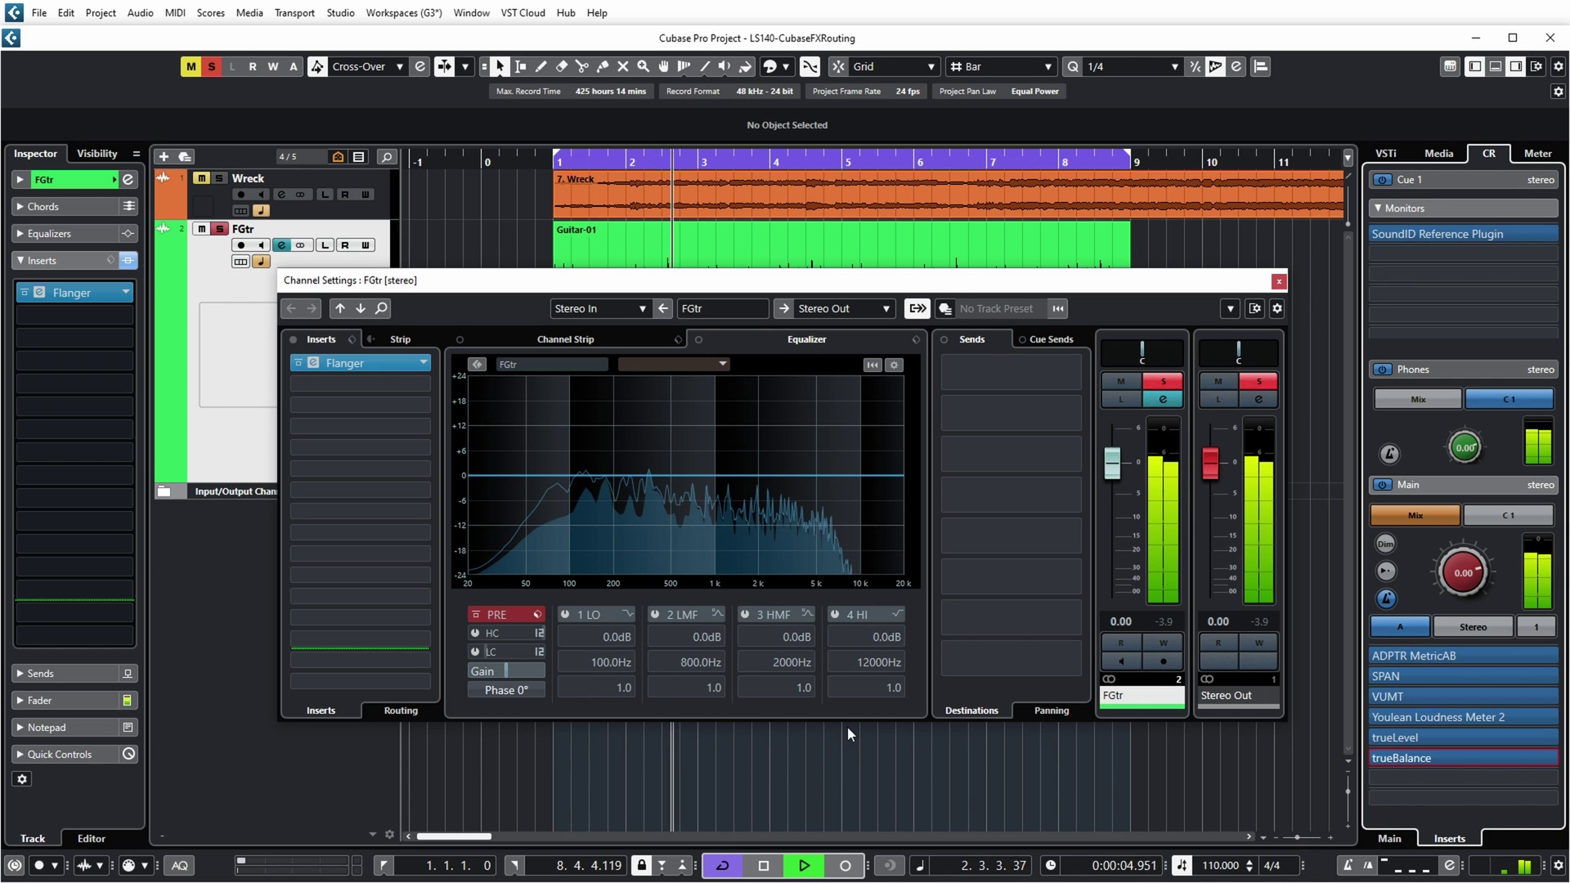
Open trueBalance from the Control Room inserts and play FGtr to check its stereo width with the left-channel Flanger
key(space)
click(1390, 759)
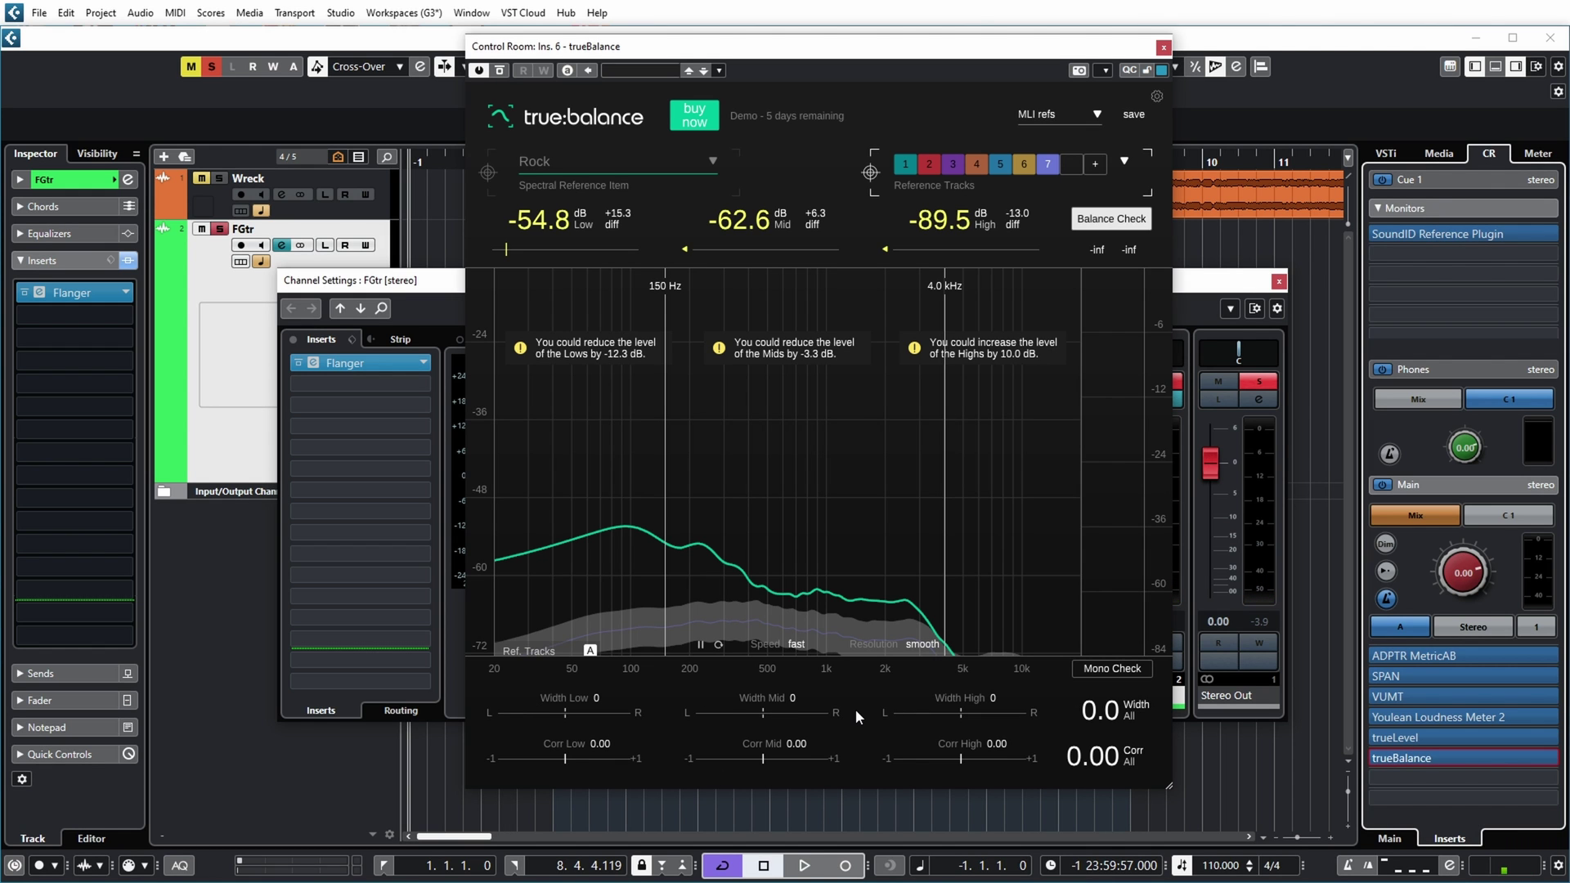
key(space)
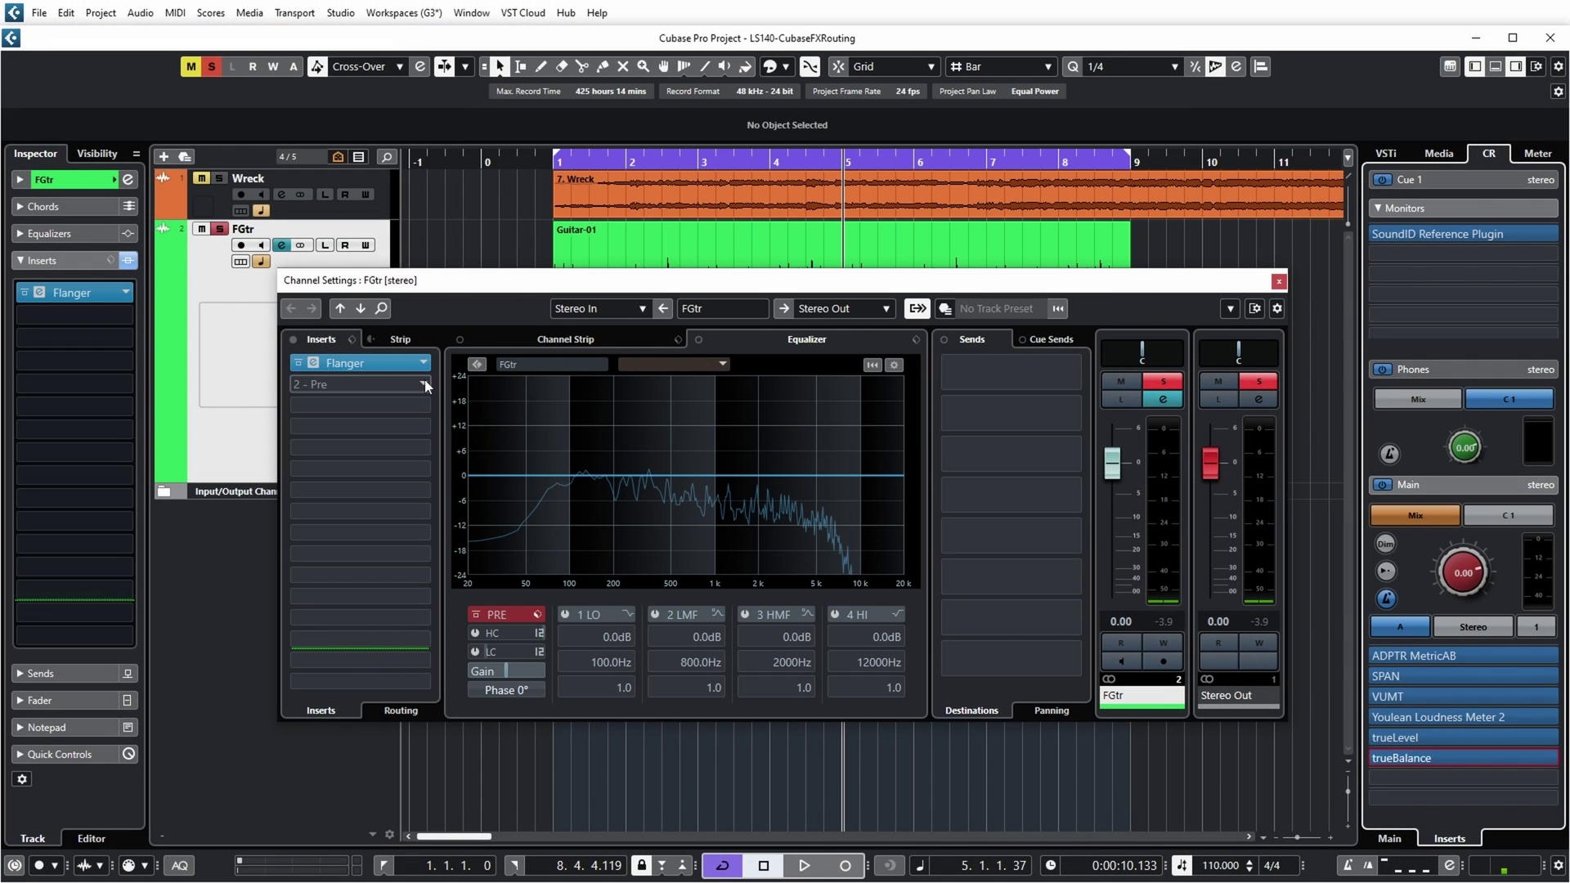
Insert H-Delay Mono in the second insert slot of the FGtr channel
click(424, 384)
text(delay)
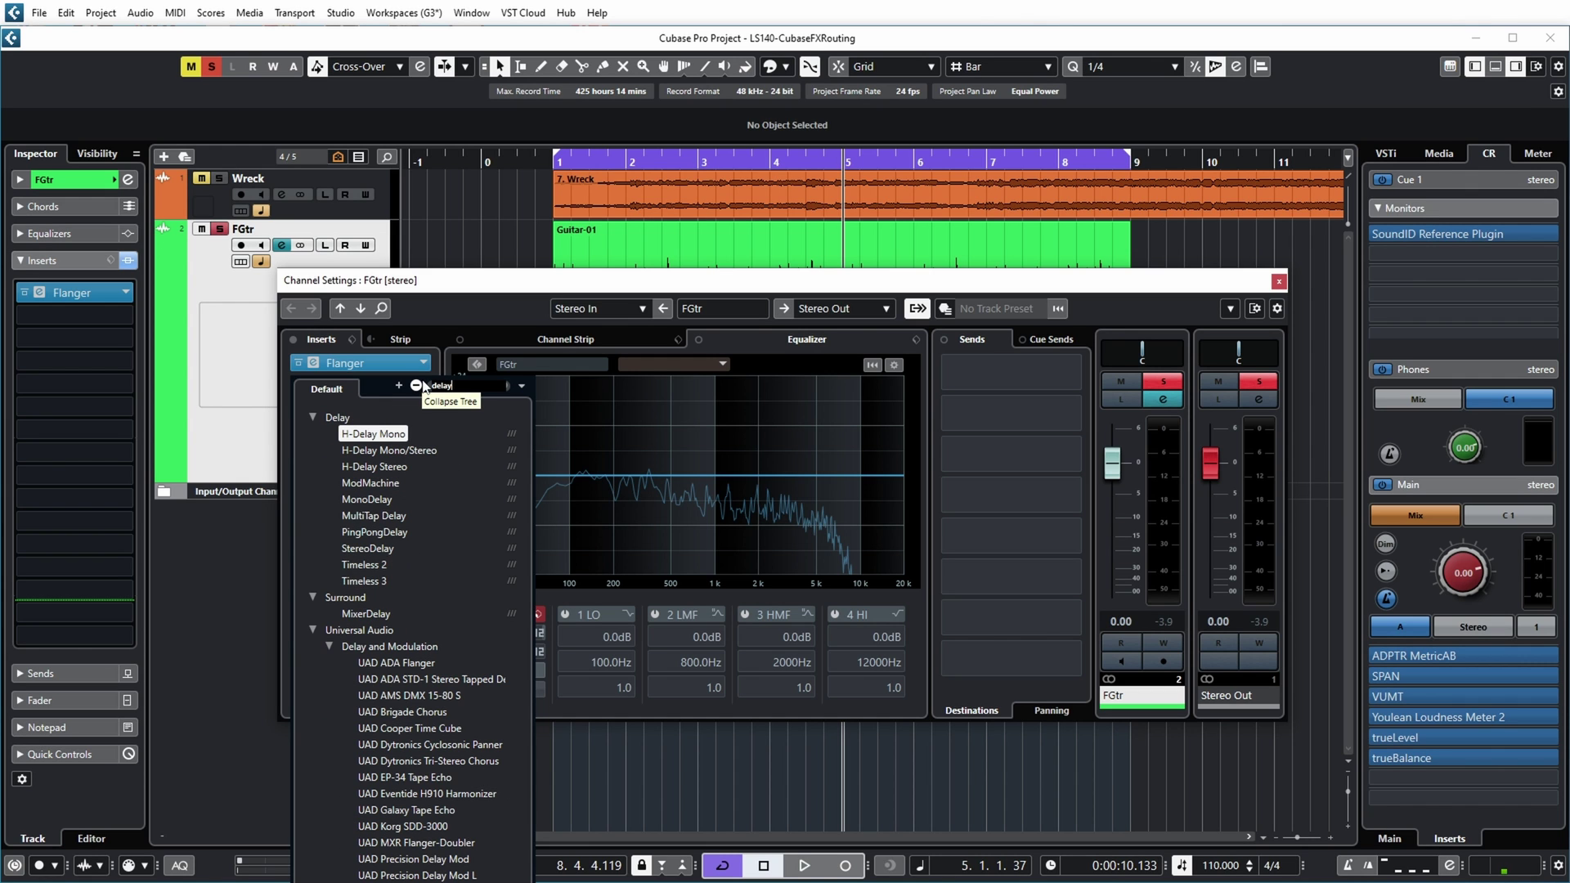
click(373, 434)
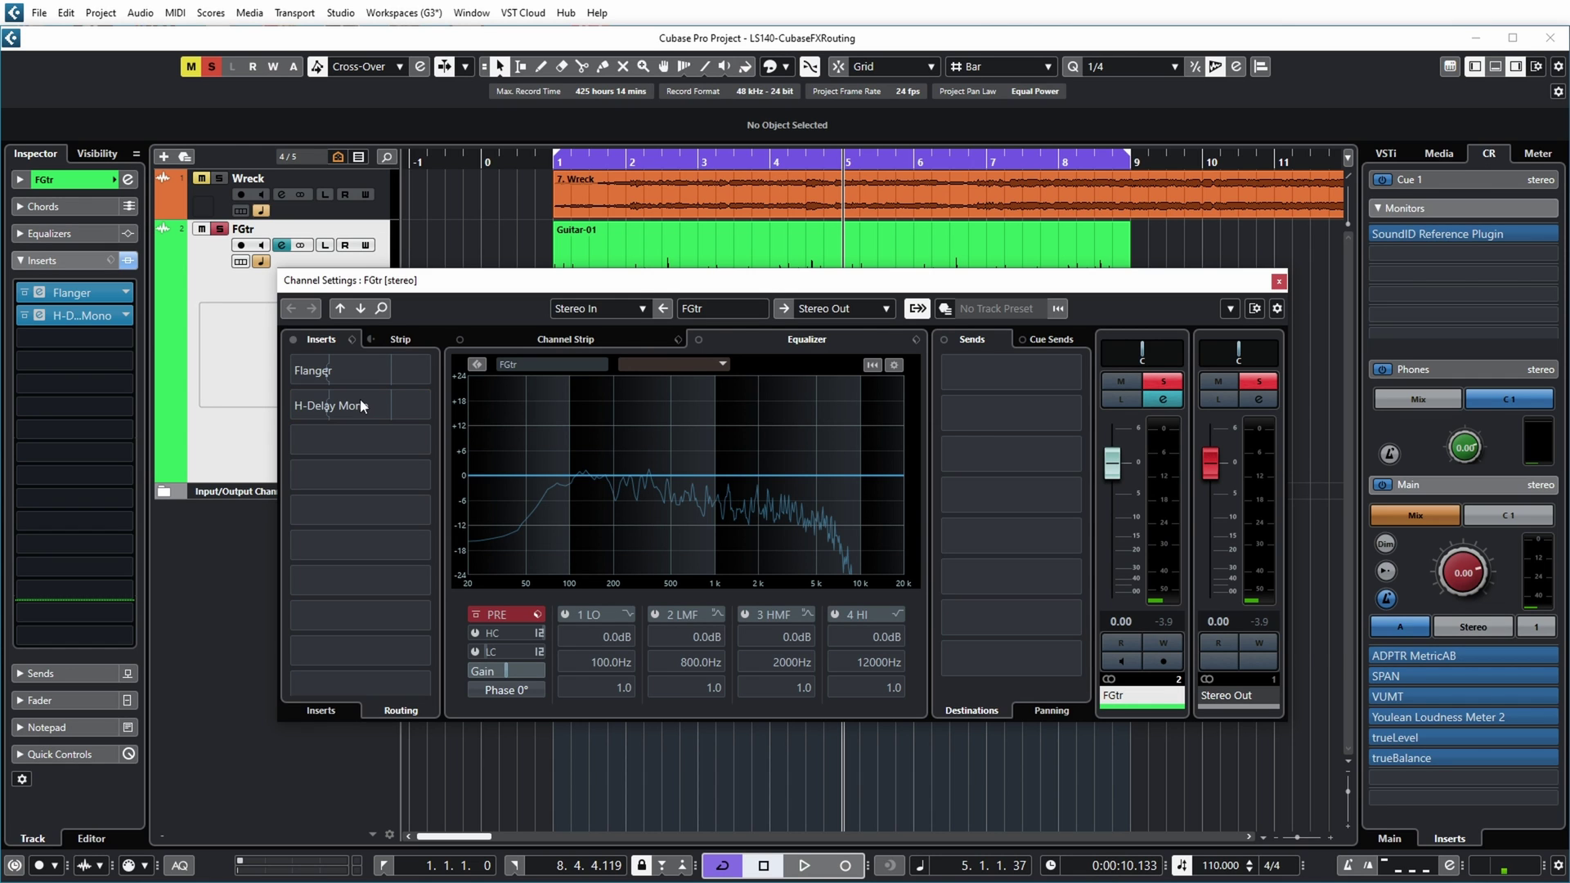
Route the H-Delay Mono insert to the right channel in its Routing Editor and play the result
drag(1353, 506, 640, 431)
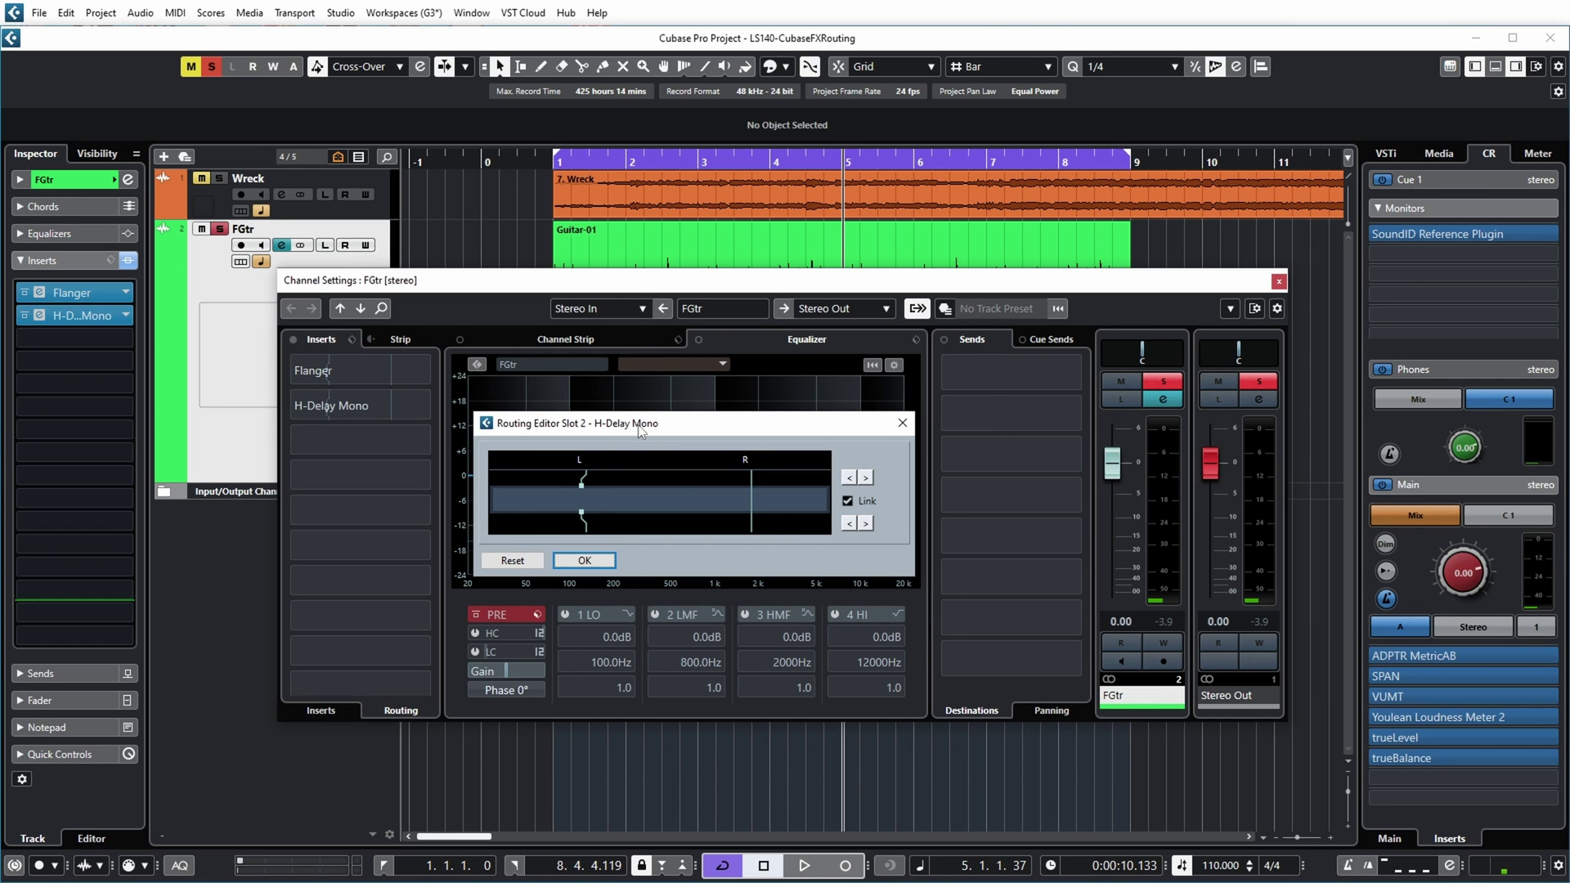
click(842, 513)
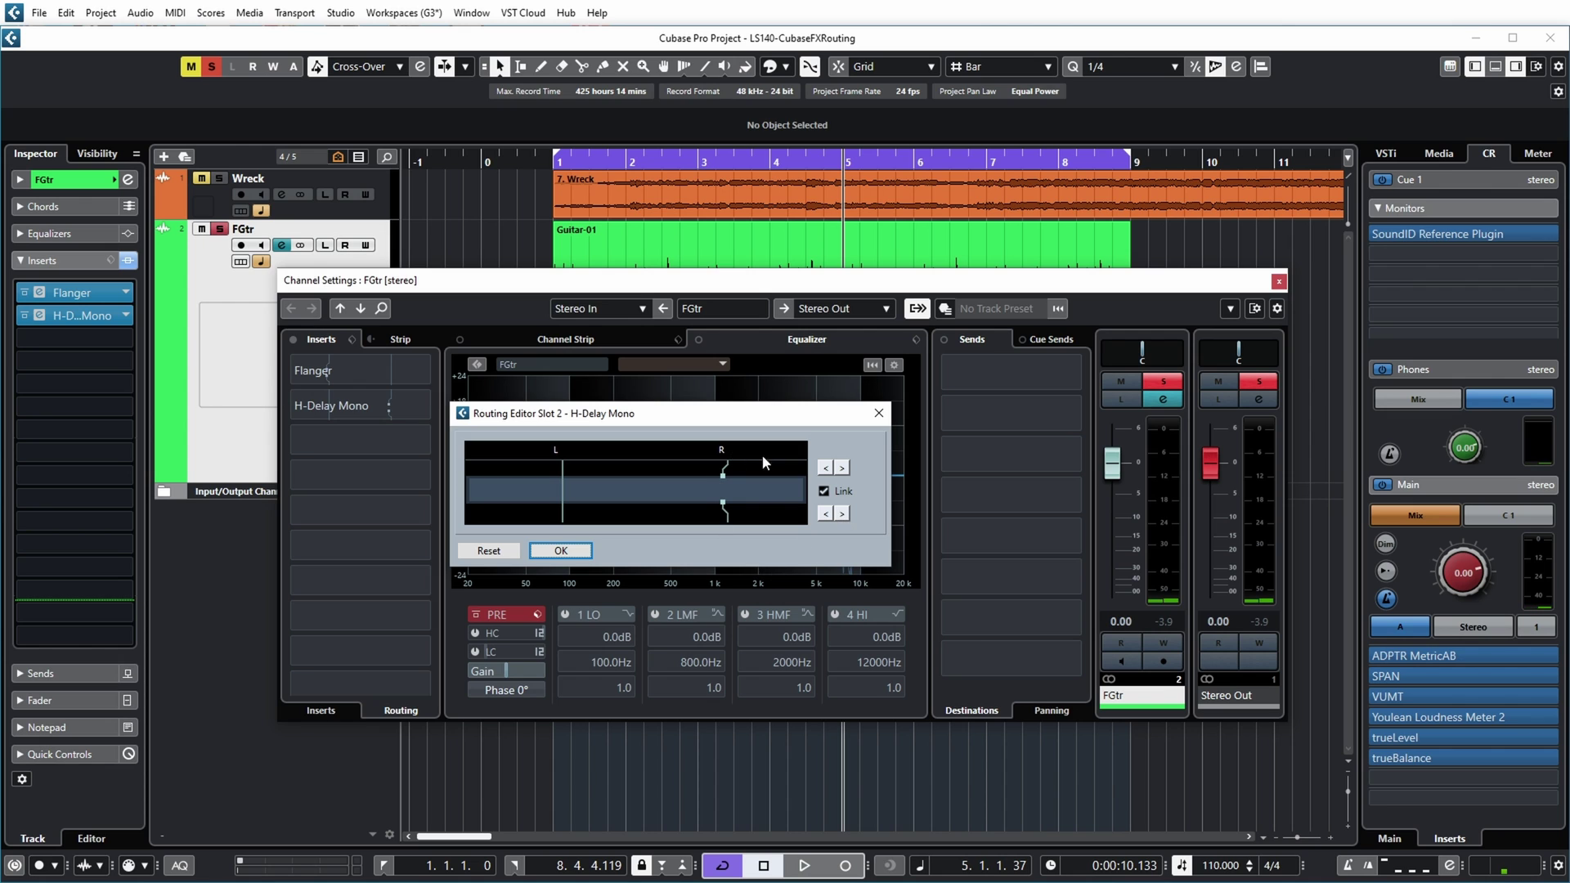
click(560, 551)
click(323, 712)
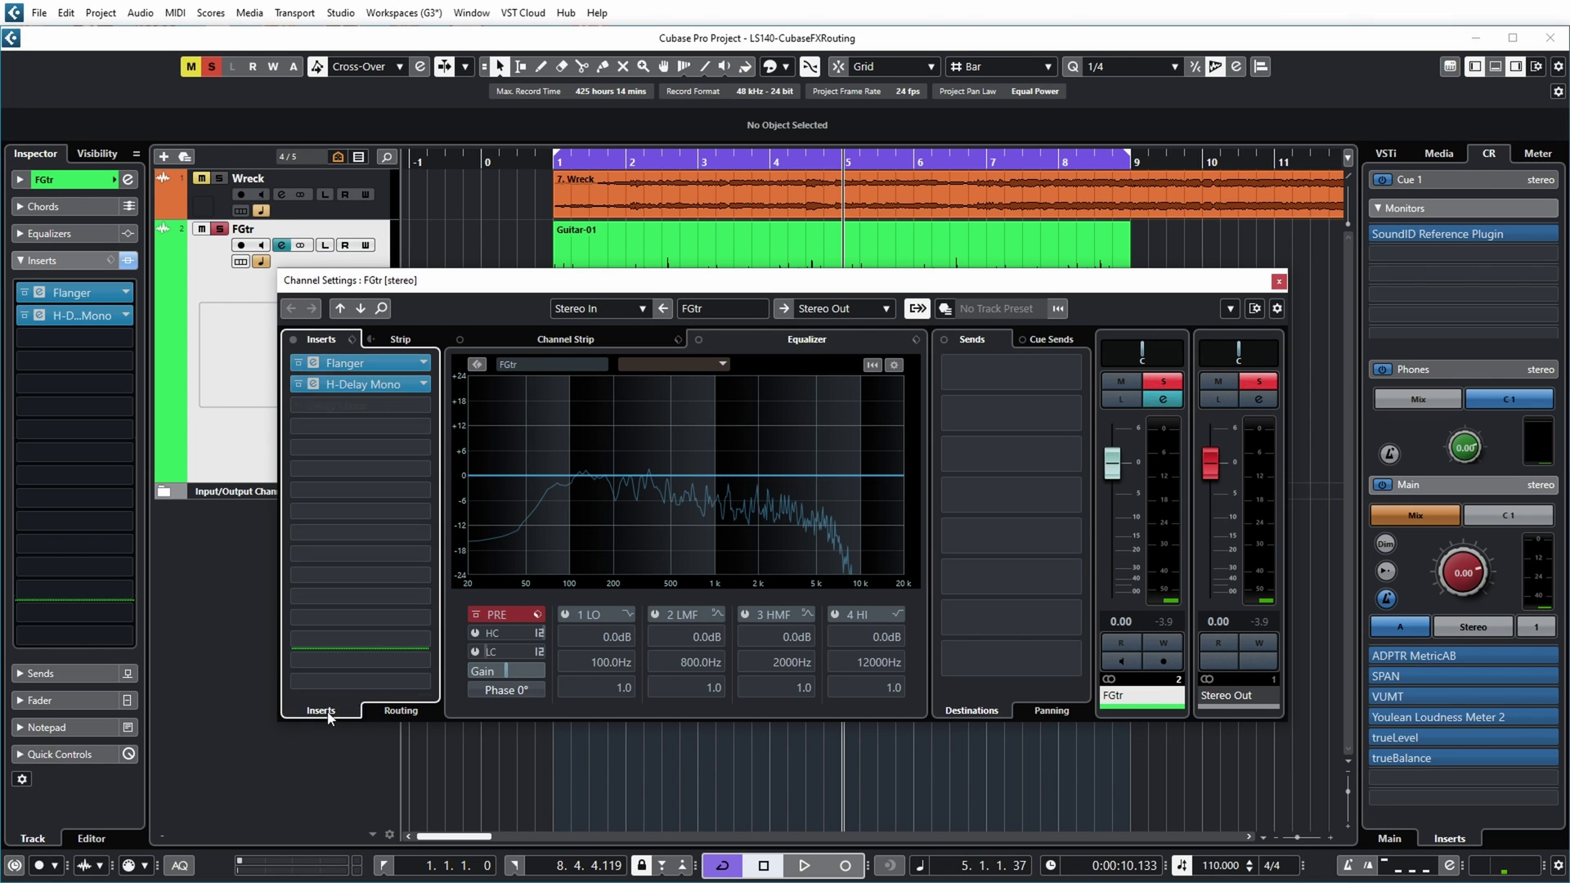
key(space)
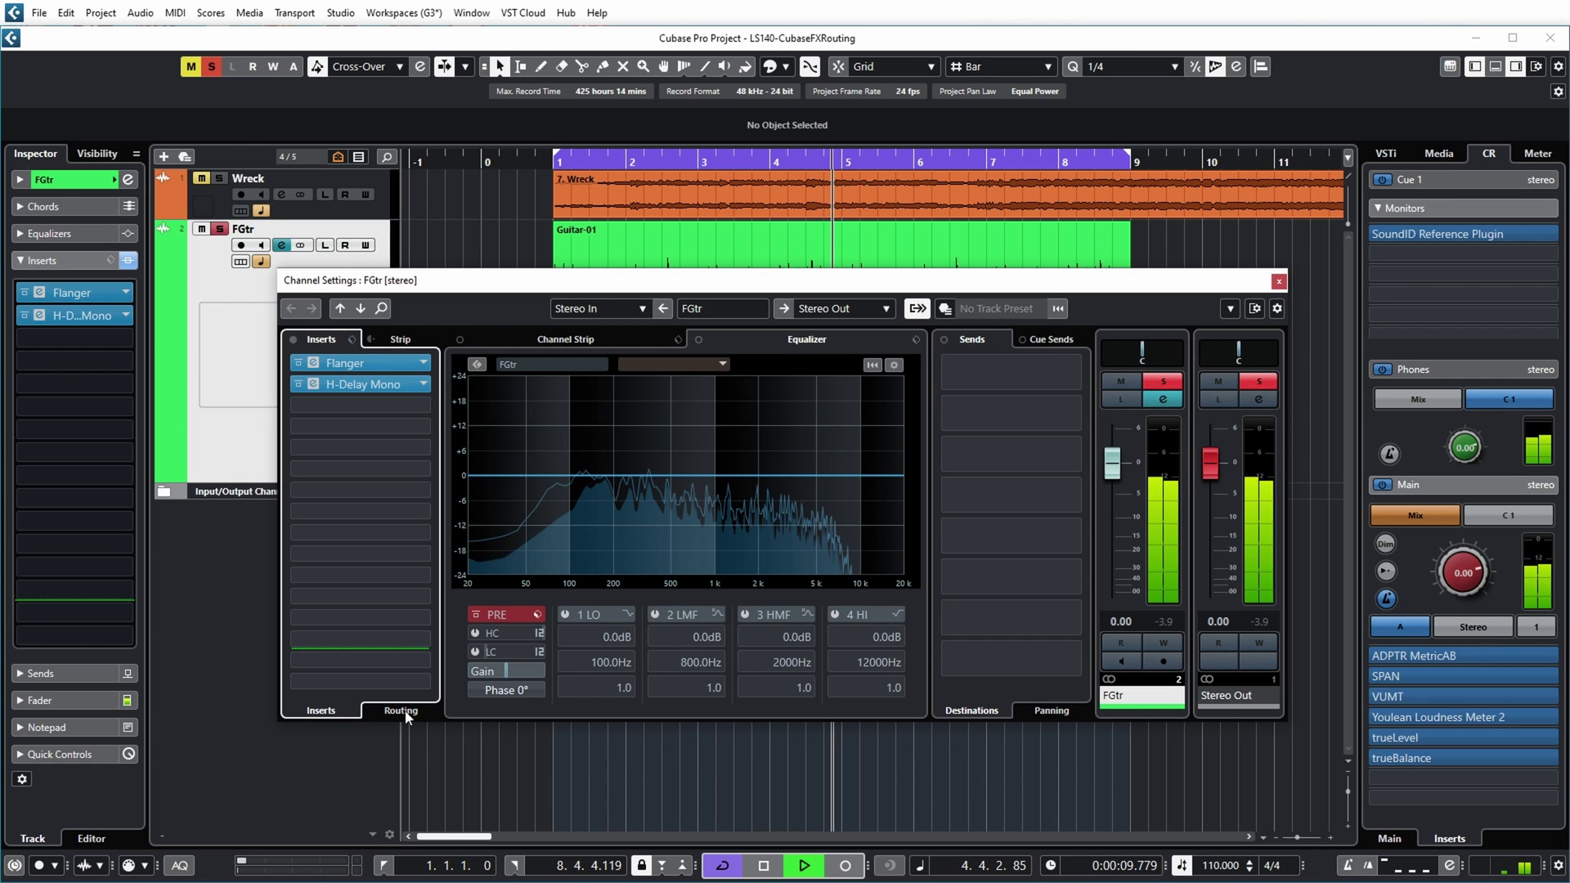
key(space)
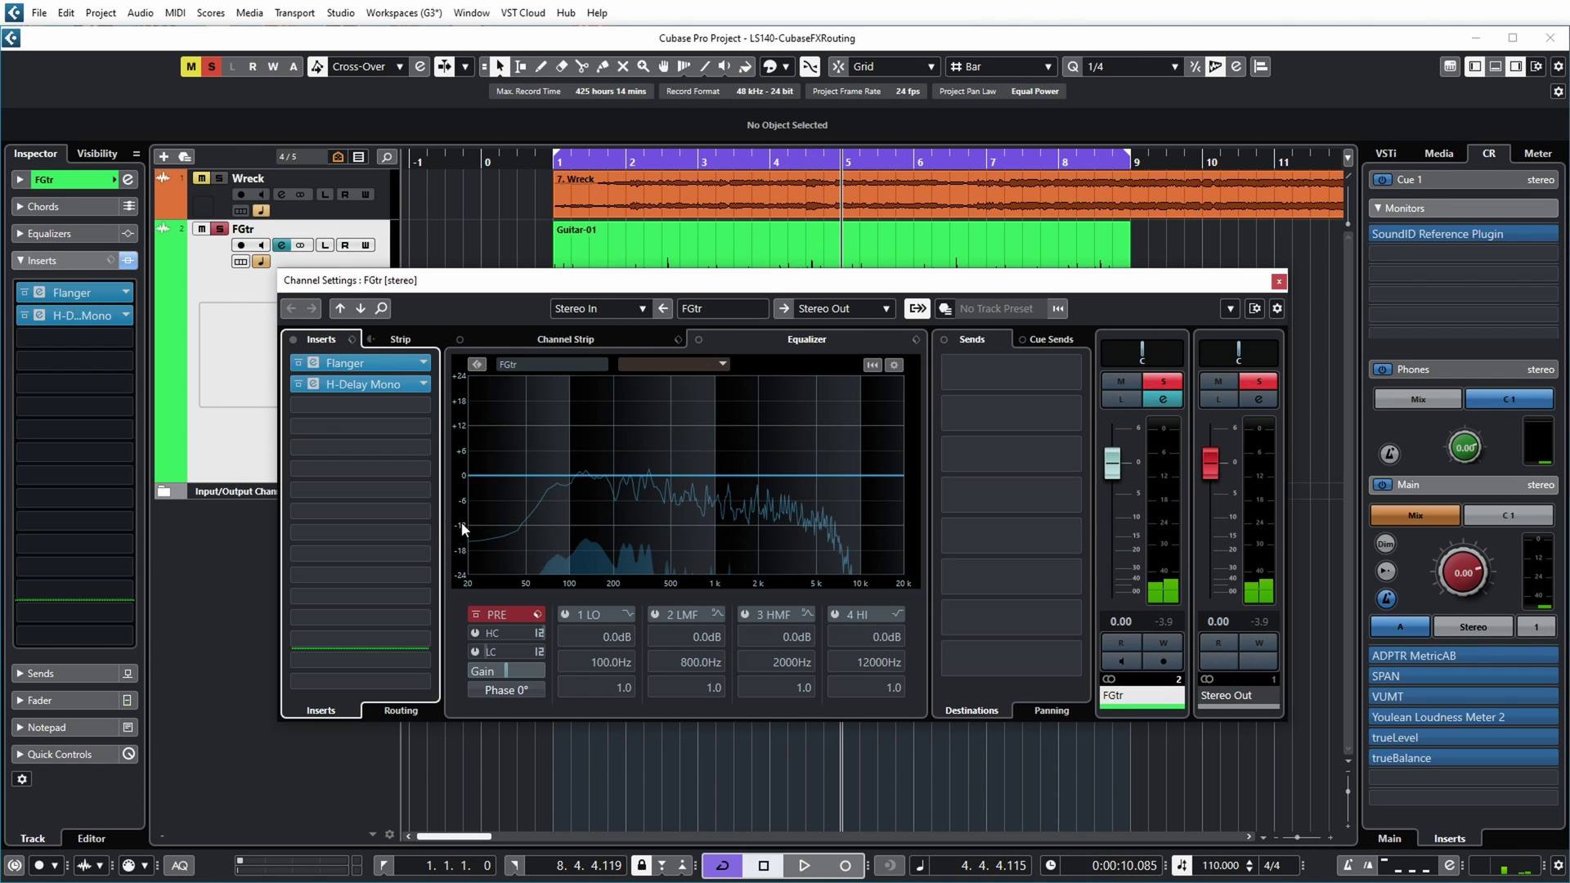
Unlink H-Delay Mono's input and output routing, send the right-channel input to the left output, and listen to the result
click(401, 710)
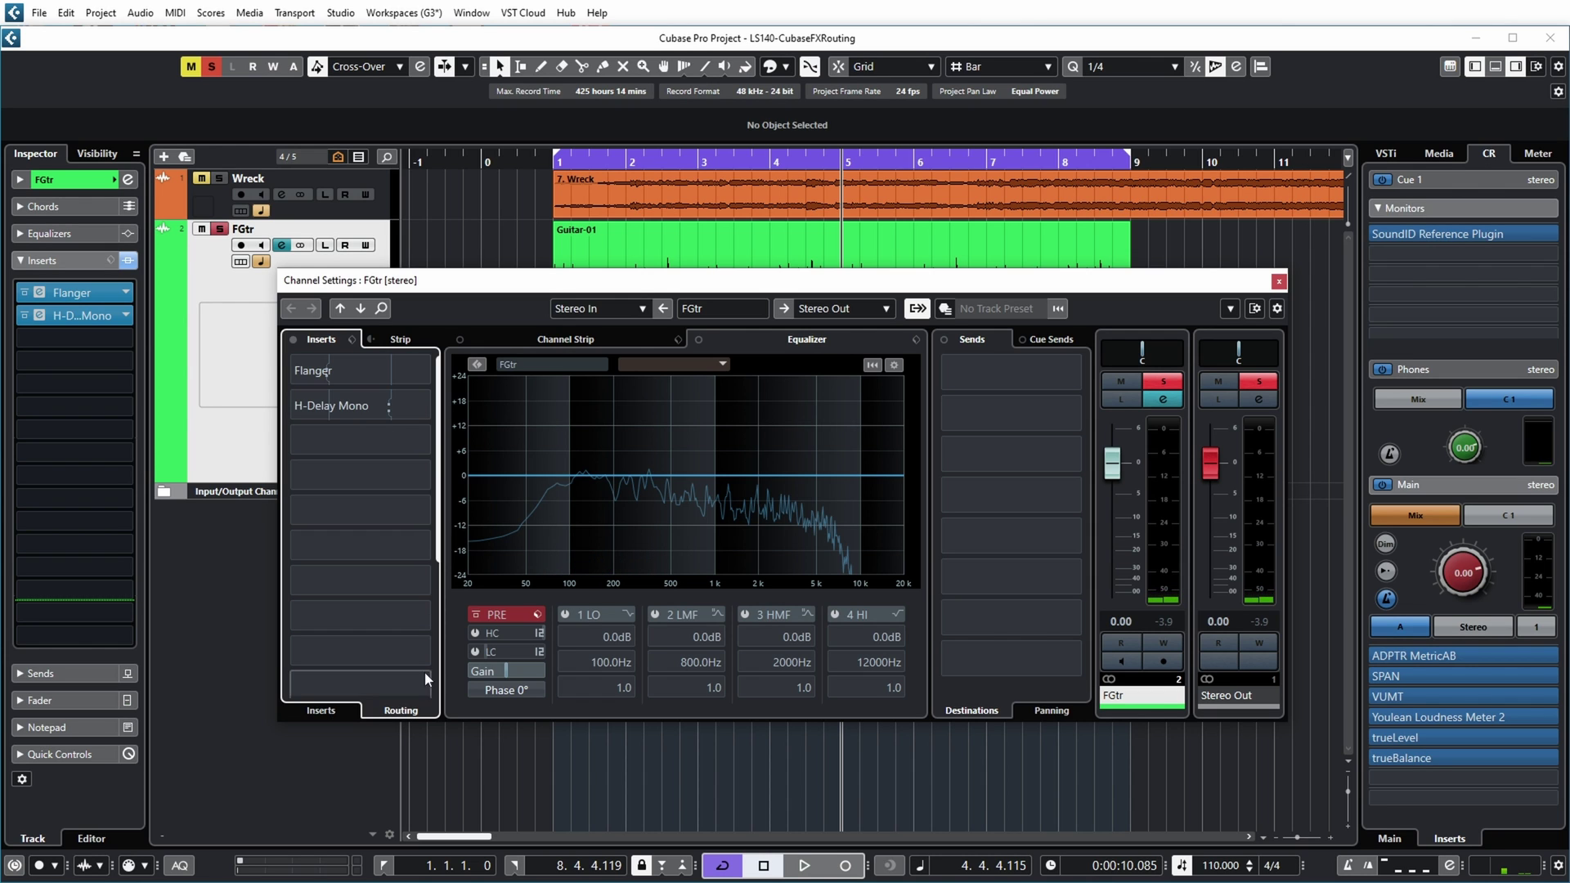
click(350, 404)
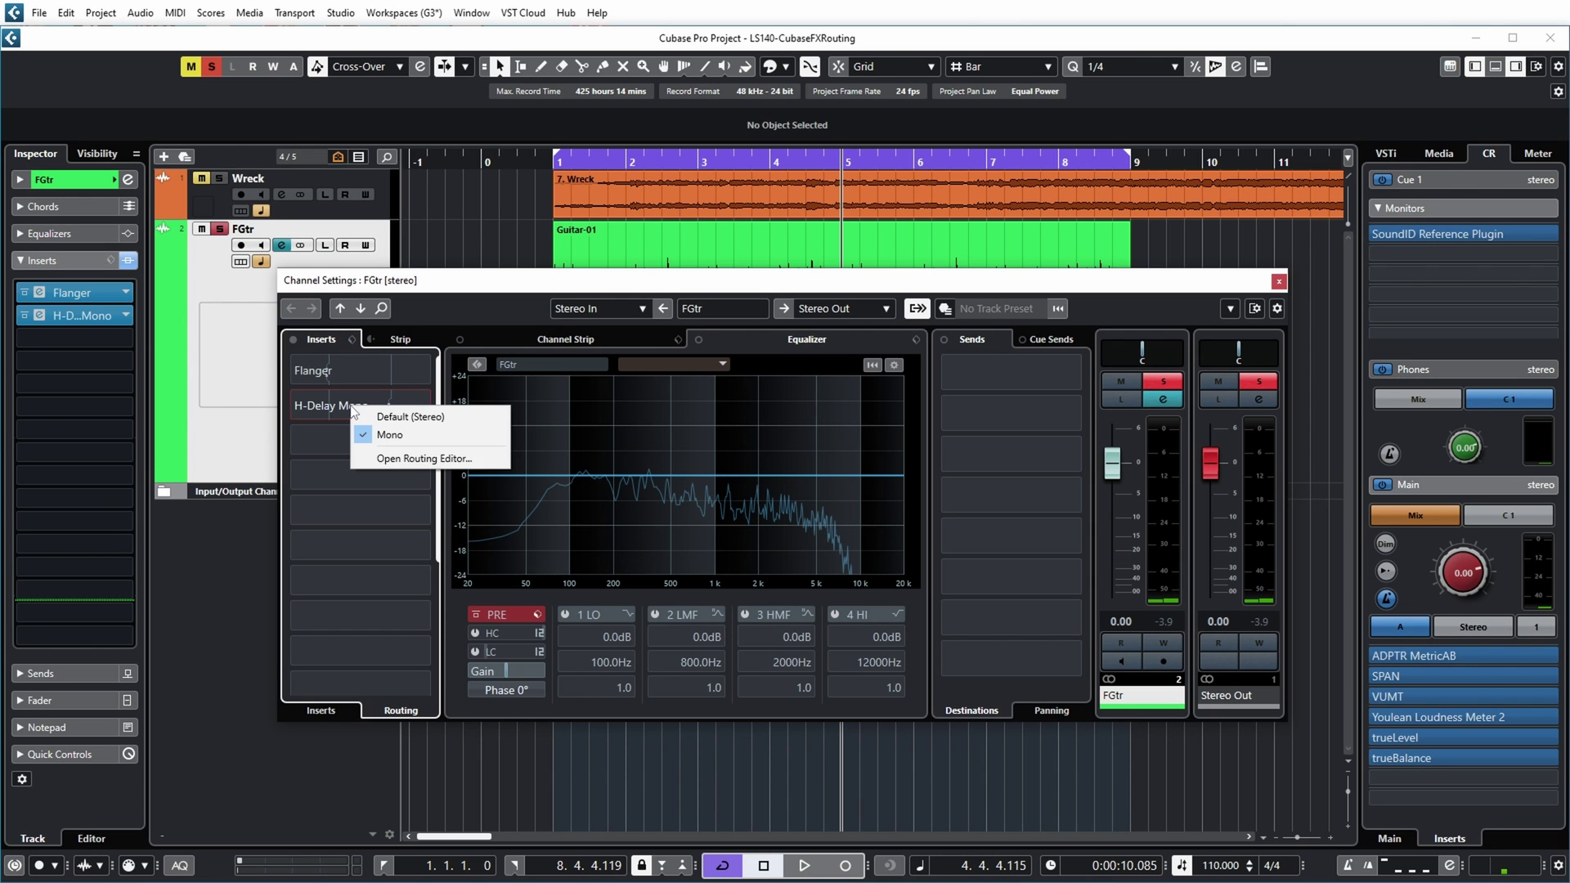
click(388, 459)
drag(1357, 507, 749, 441)
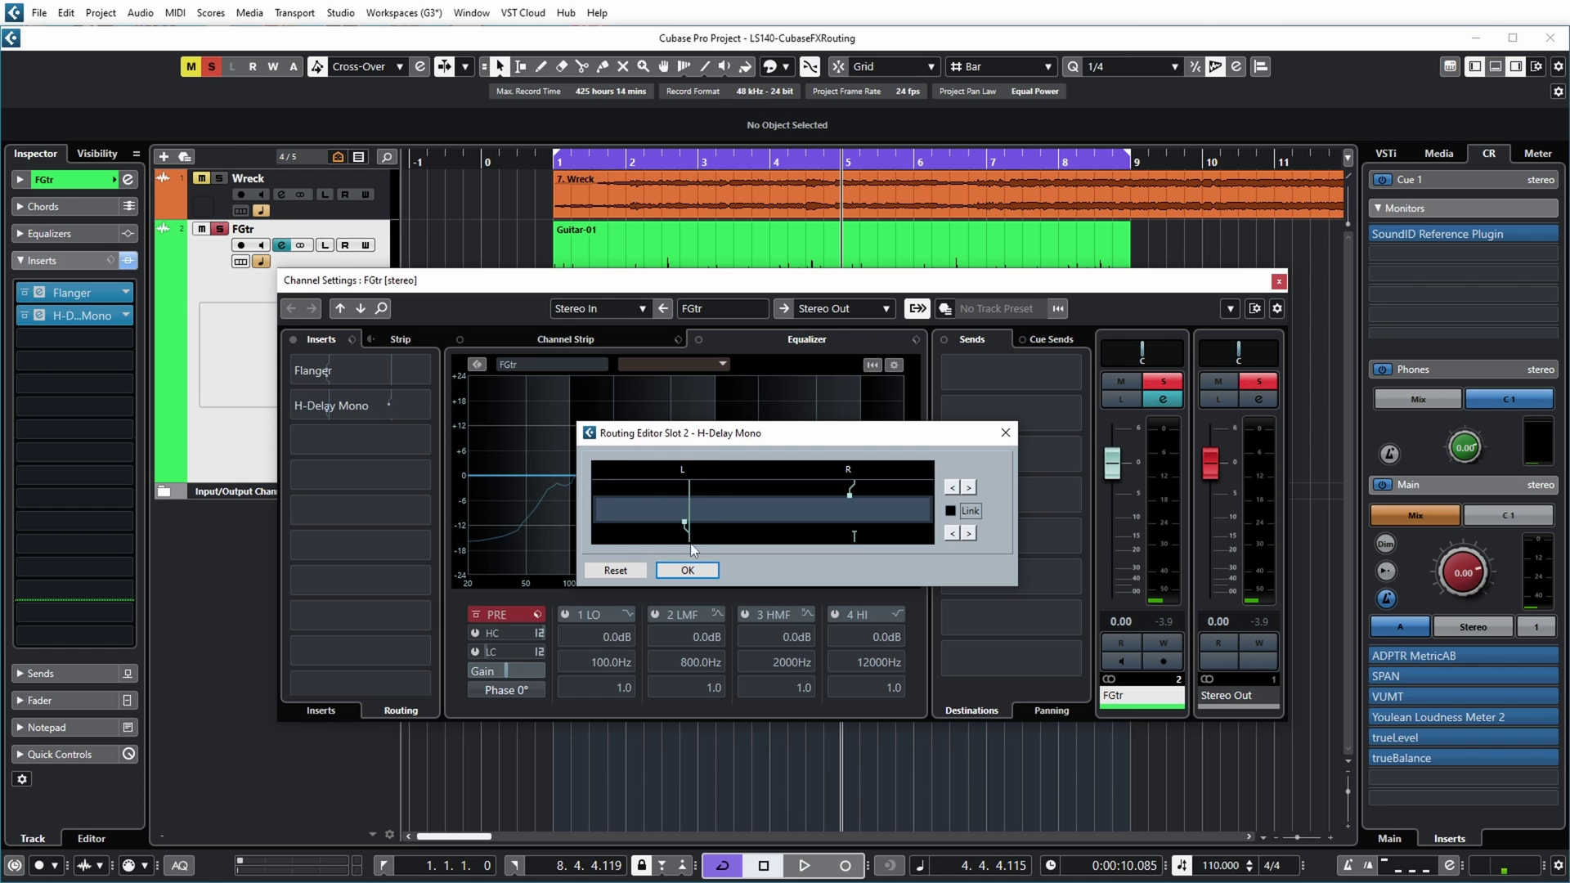
click(688, 570)
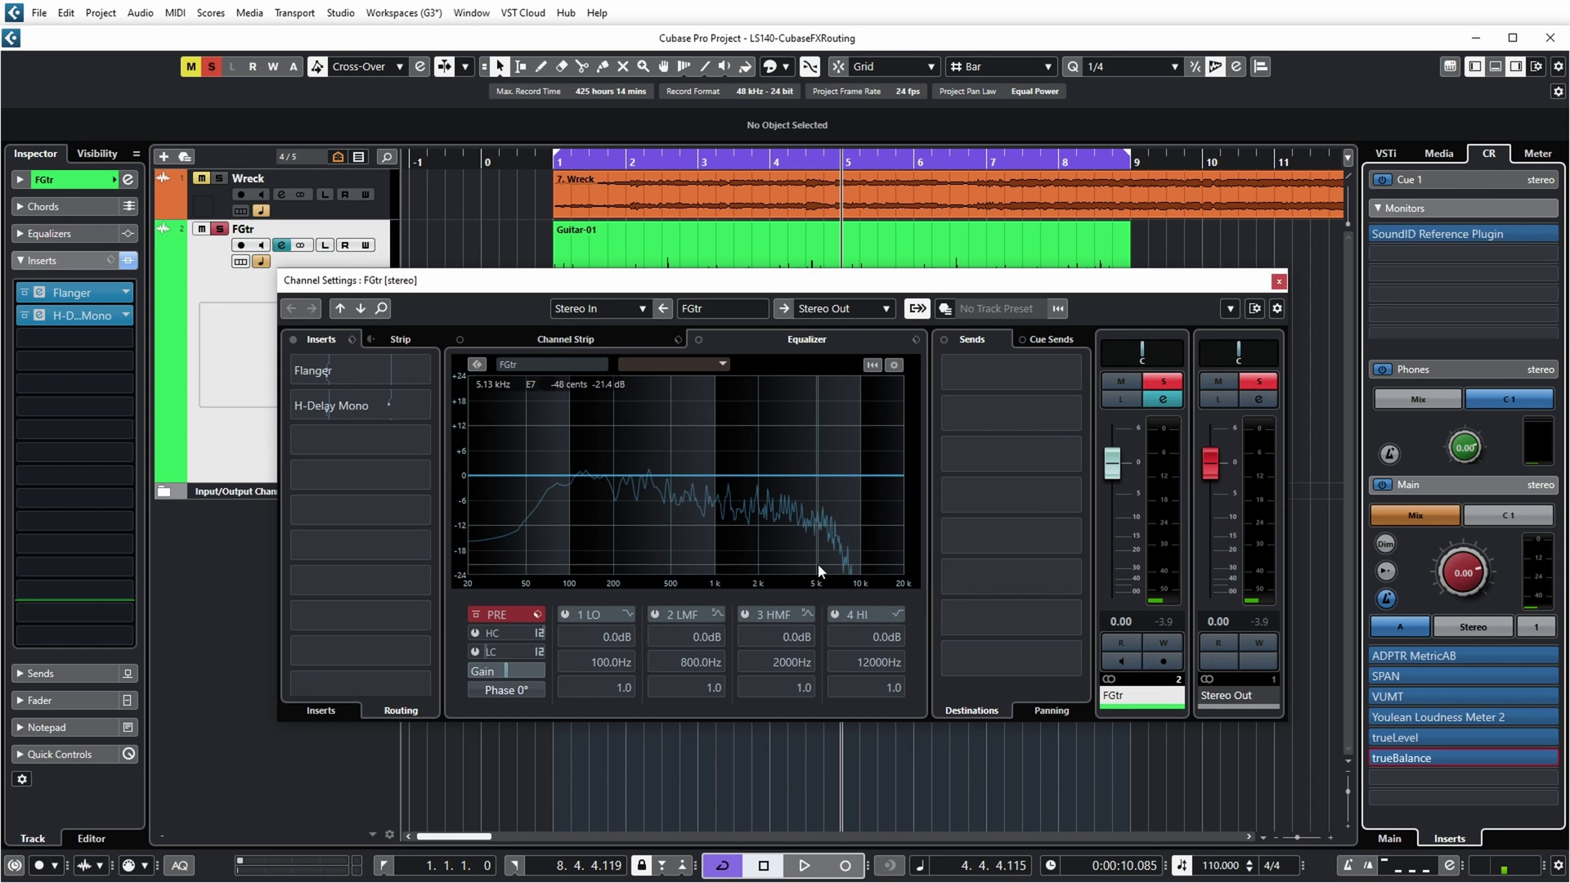
key(space)
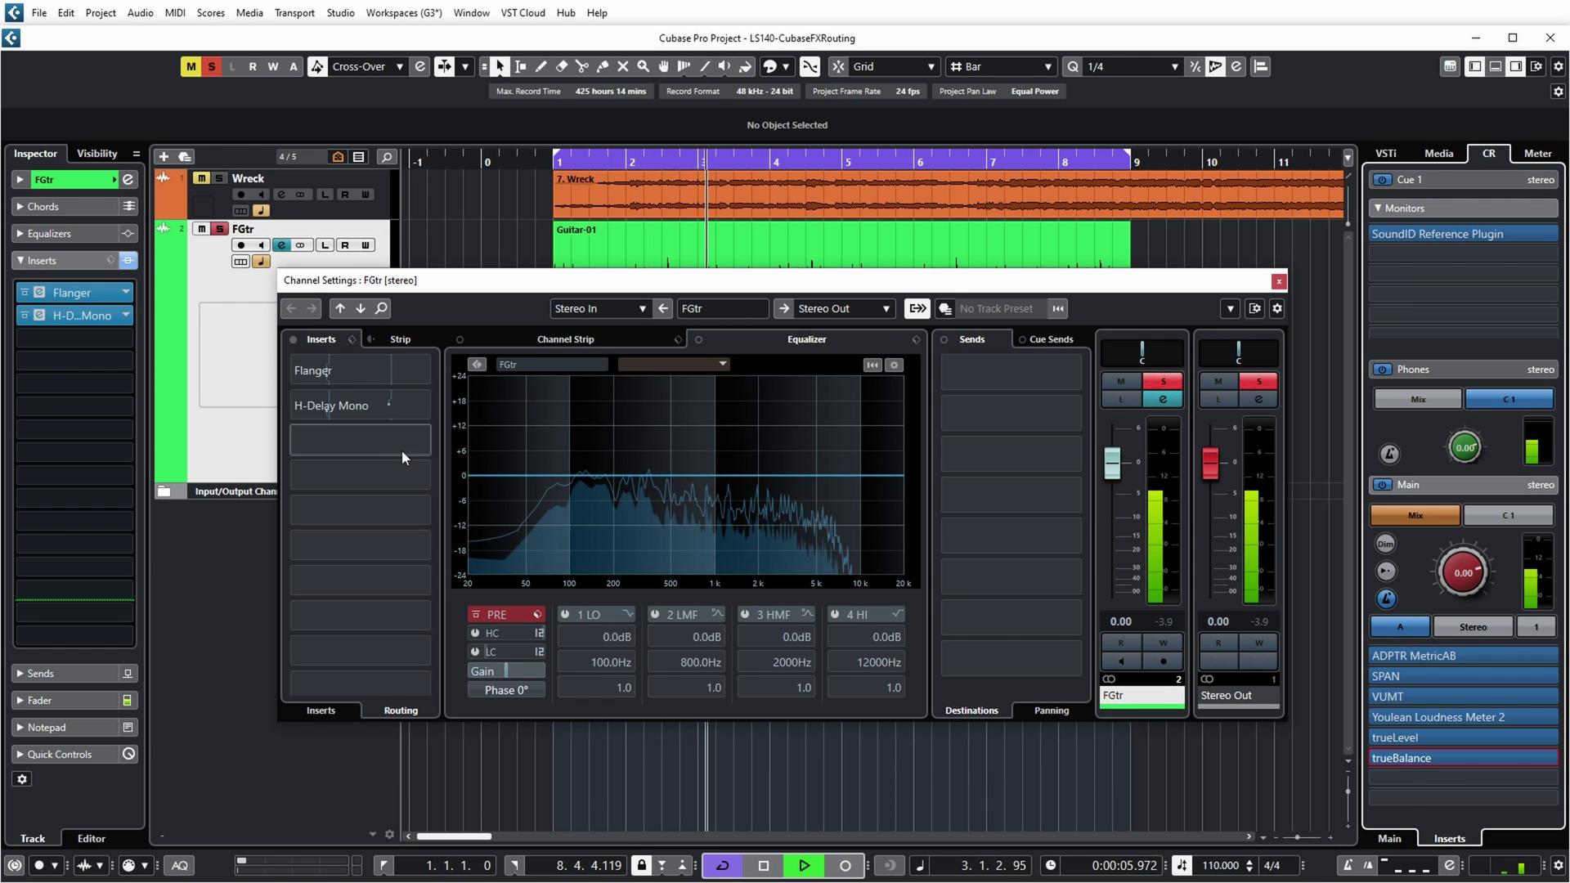
key(space)
Return H-Delay Mono's output to the right channel in its Routing Editor
double_click(360, 412)
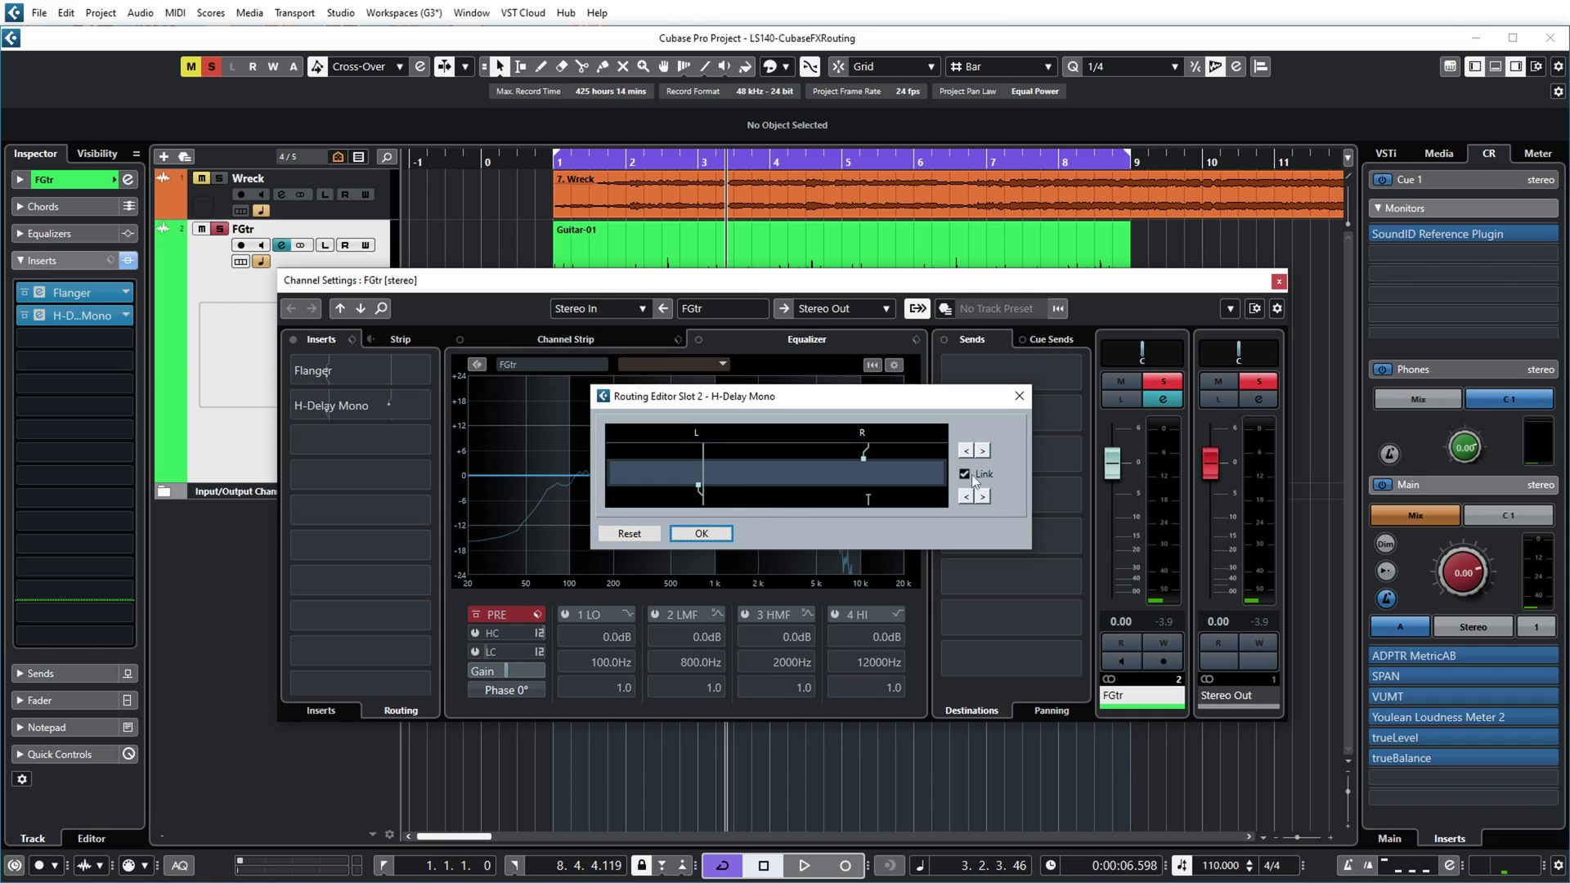
click(981, 499)
click(702, 534)
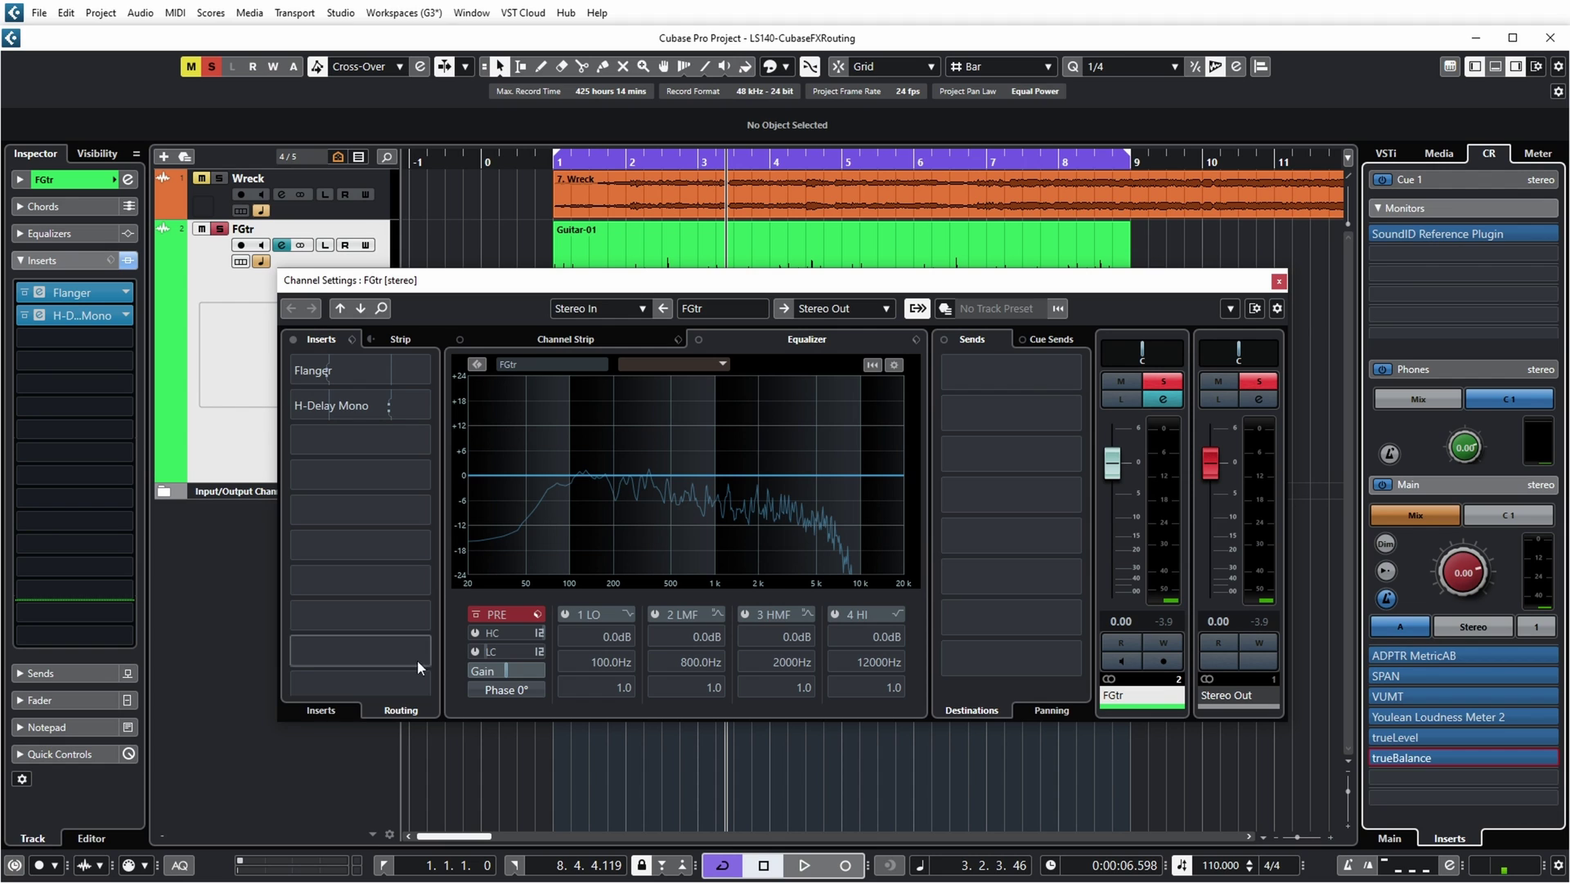
Insert Magma Lil Tube Stereo in FGtr's third slot and check its channel routing against the other inserts
click(309, 716)
click(425, 405)
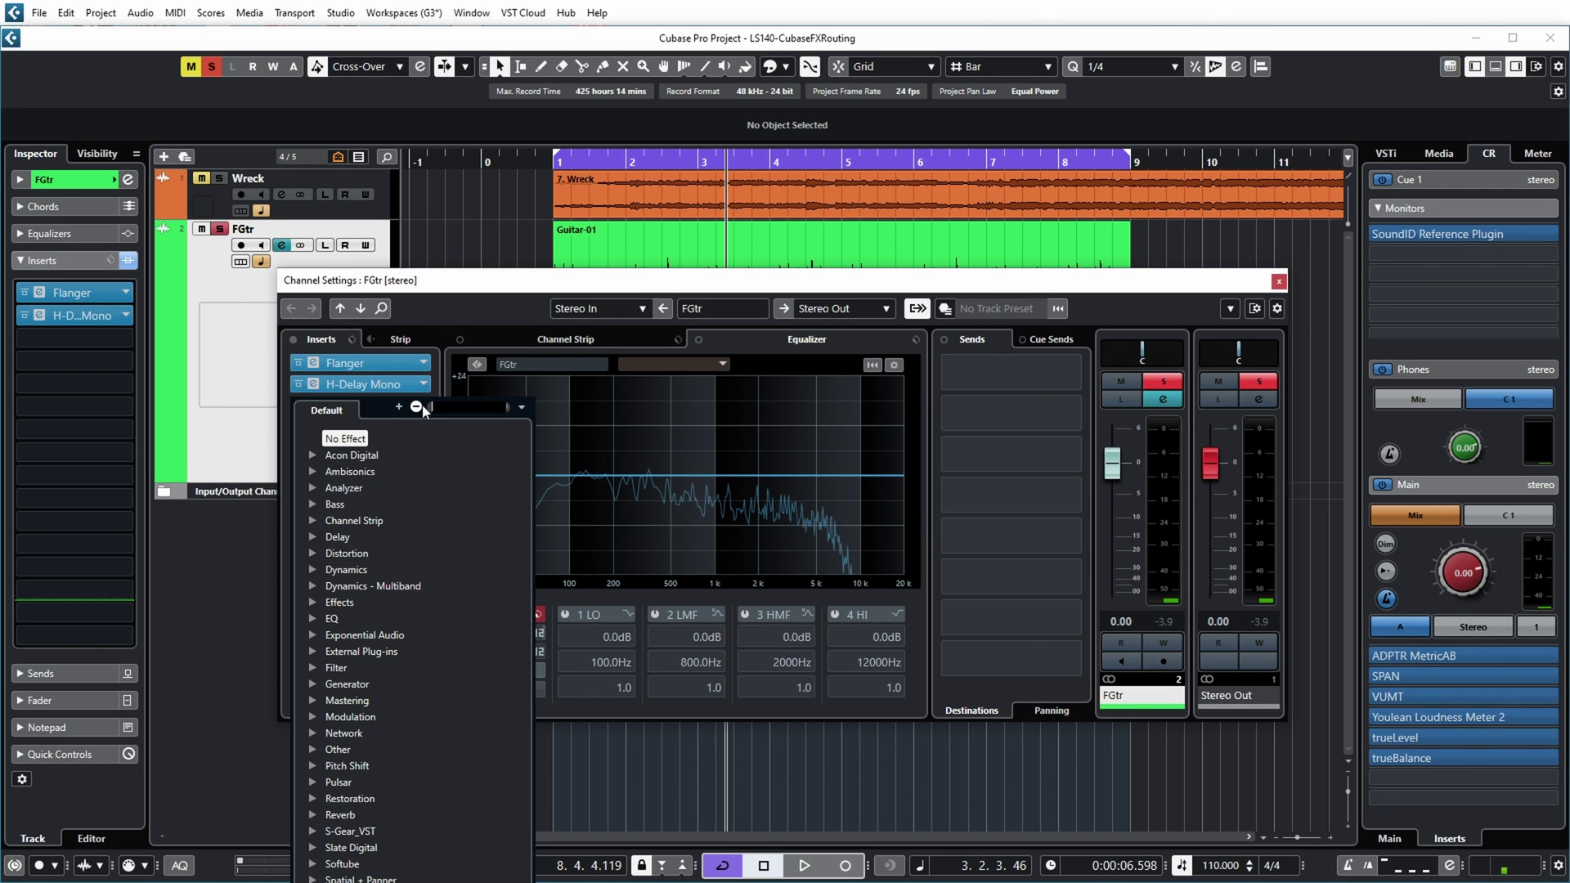
text(tube)
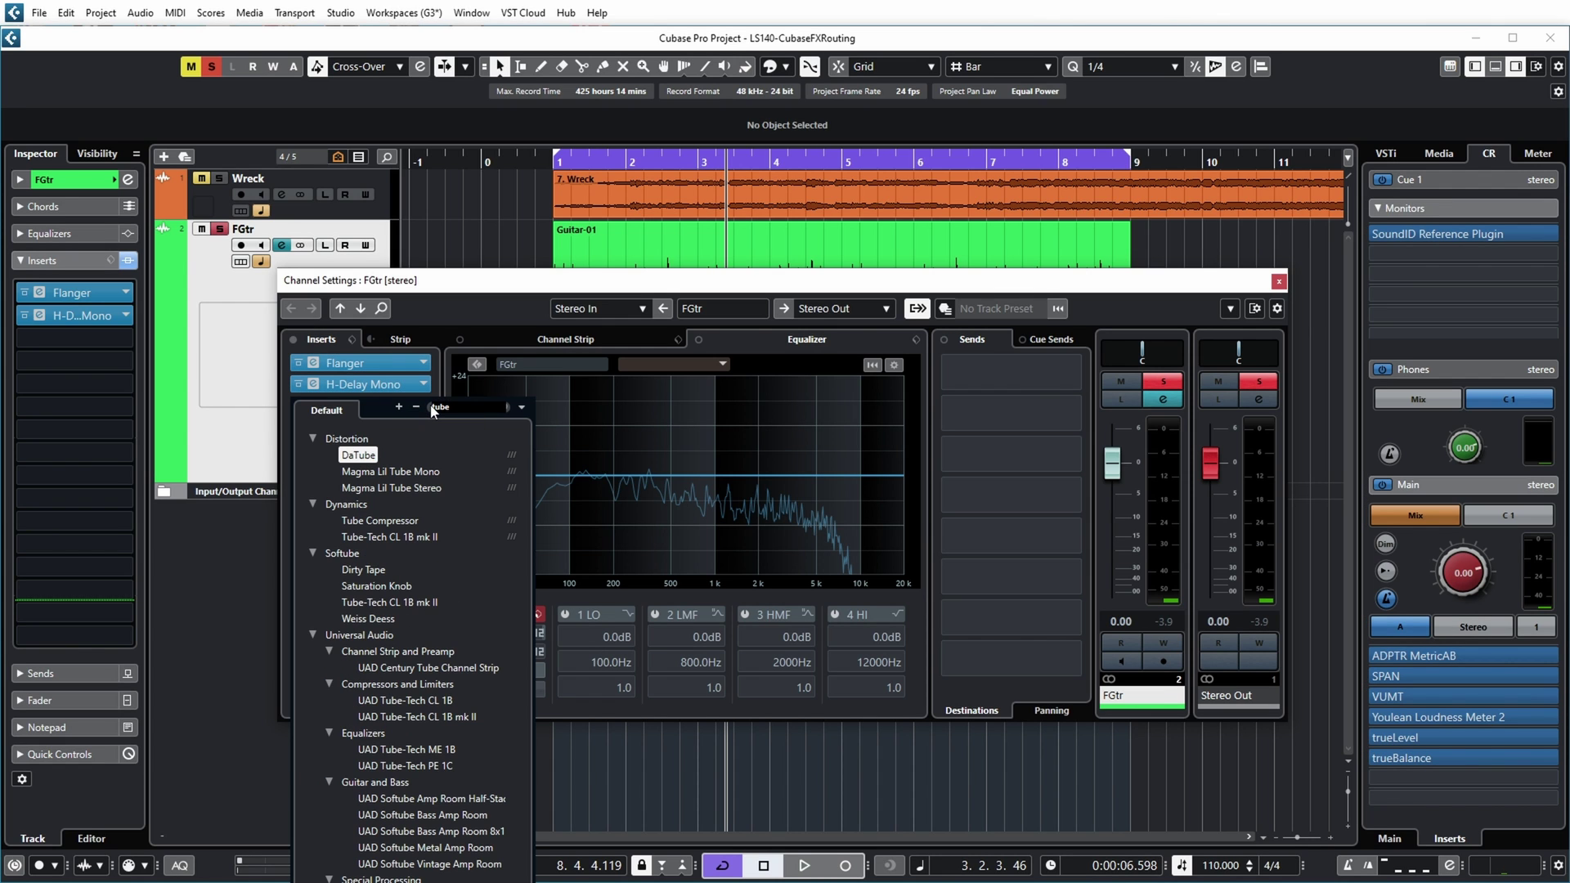
click(409, 489)
click(401, 710)
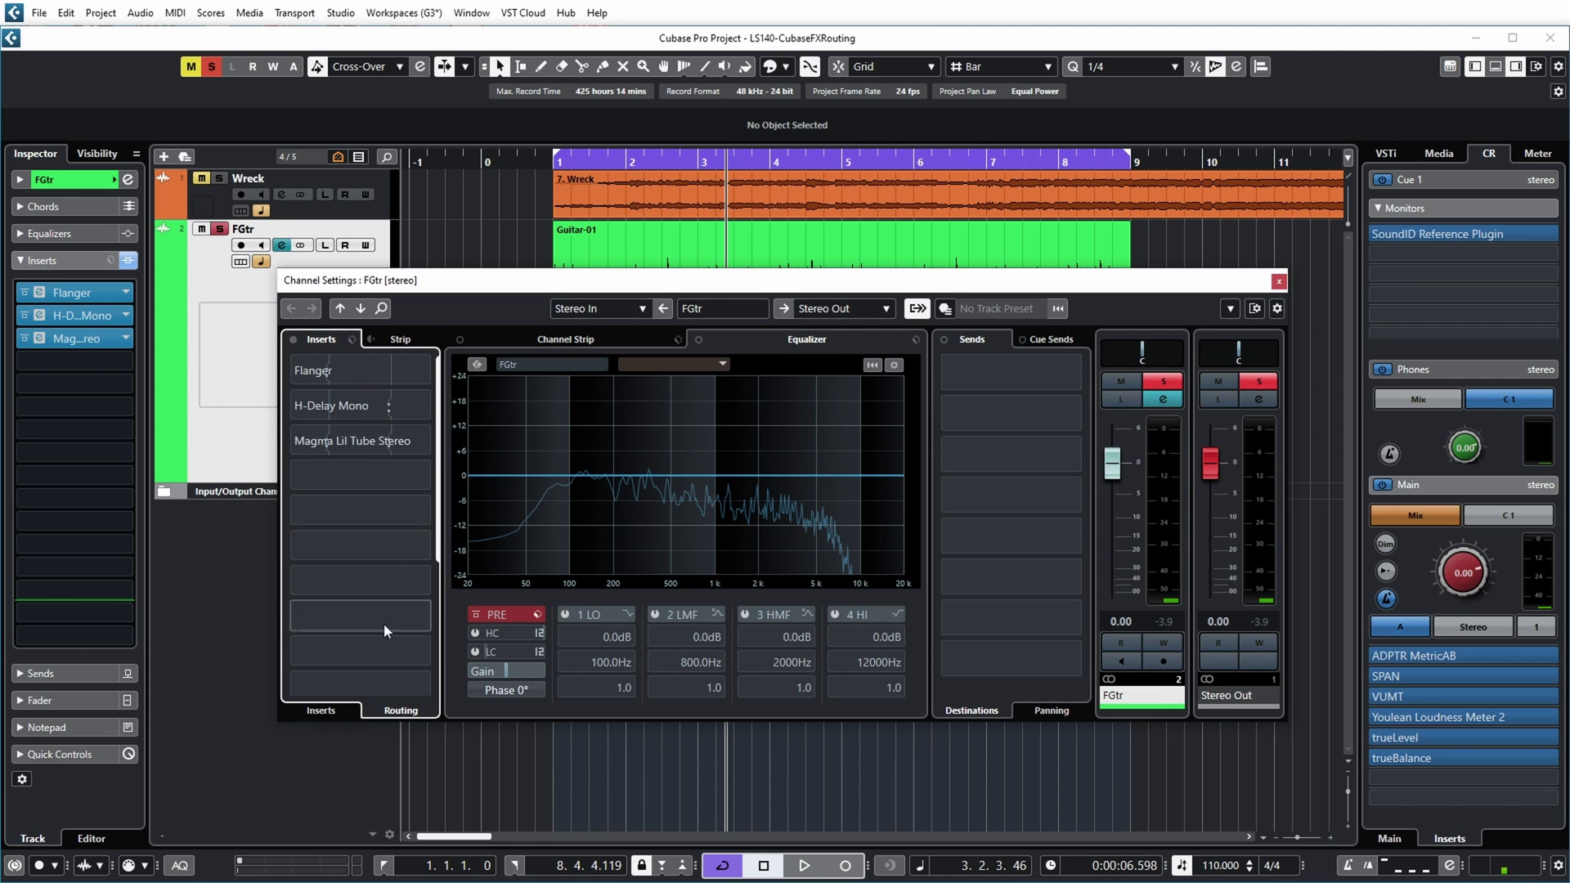
click(329, 711)
Set Lil Tube's Drive to about 7 and lower its output slightly during playback, comparing the sound with the plug-in bypassed
click(314, 406)
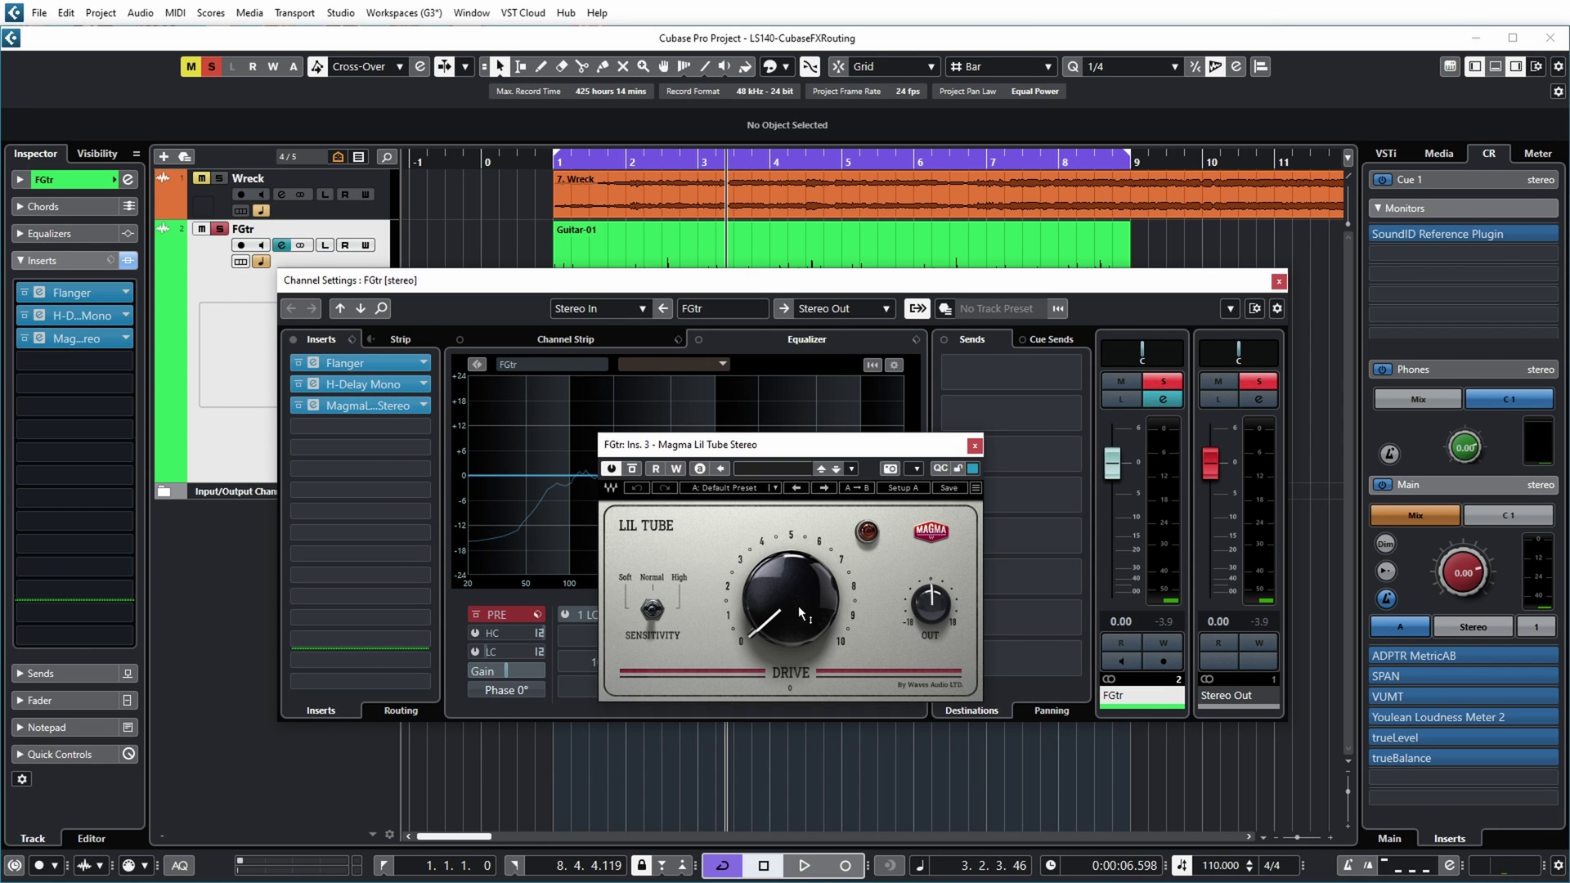
key(space)
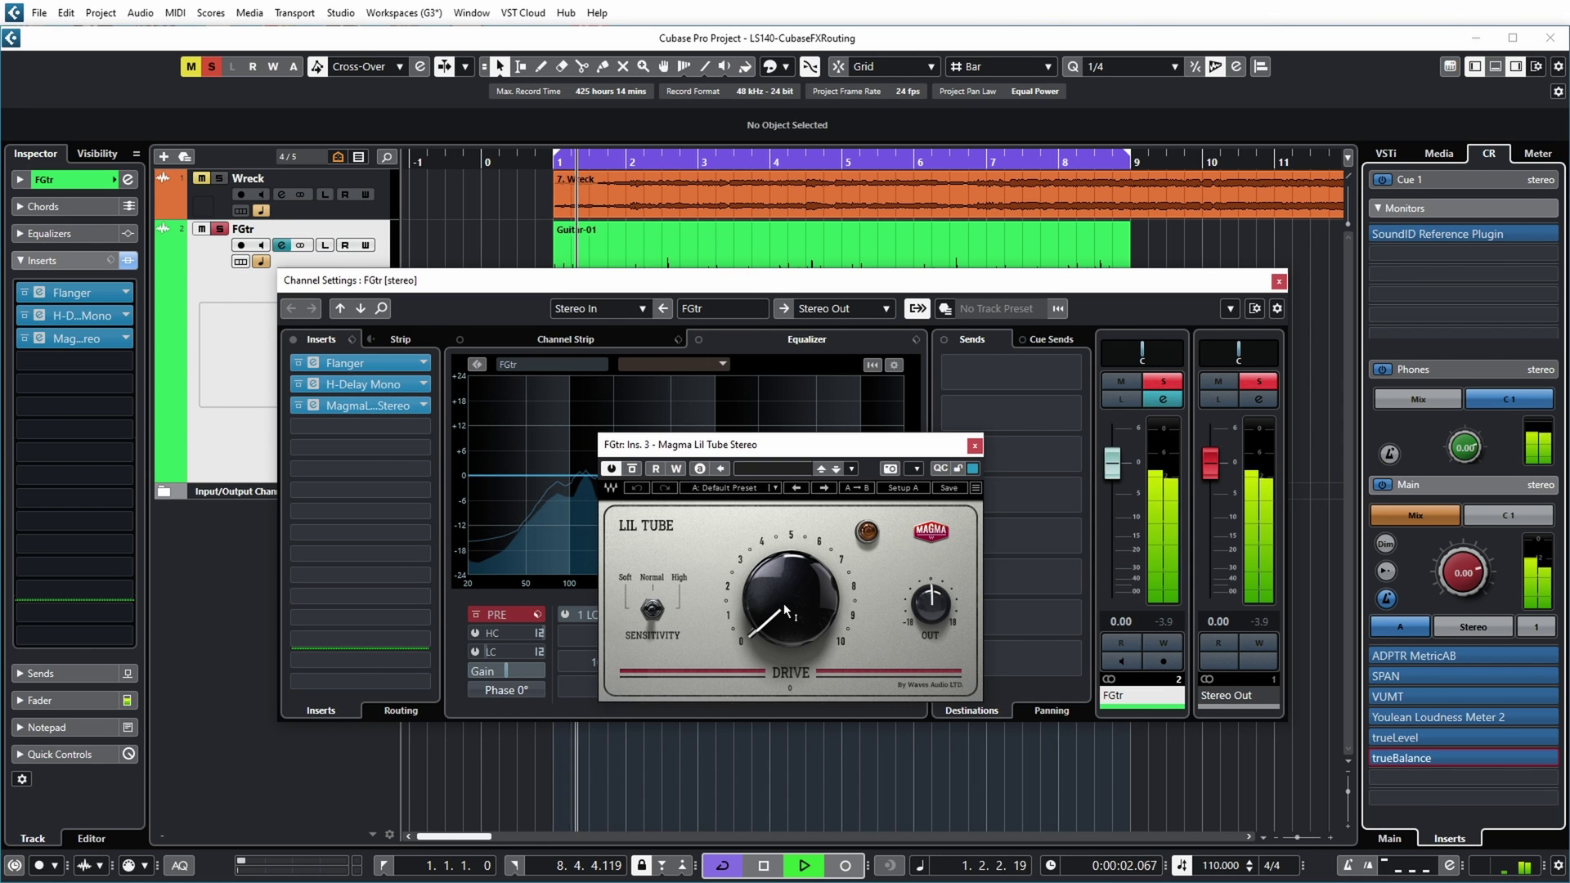
drag(780, 606, 780, 540)
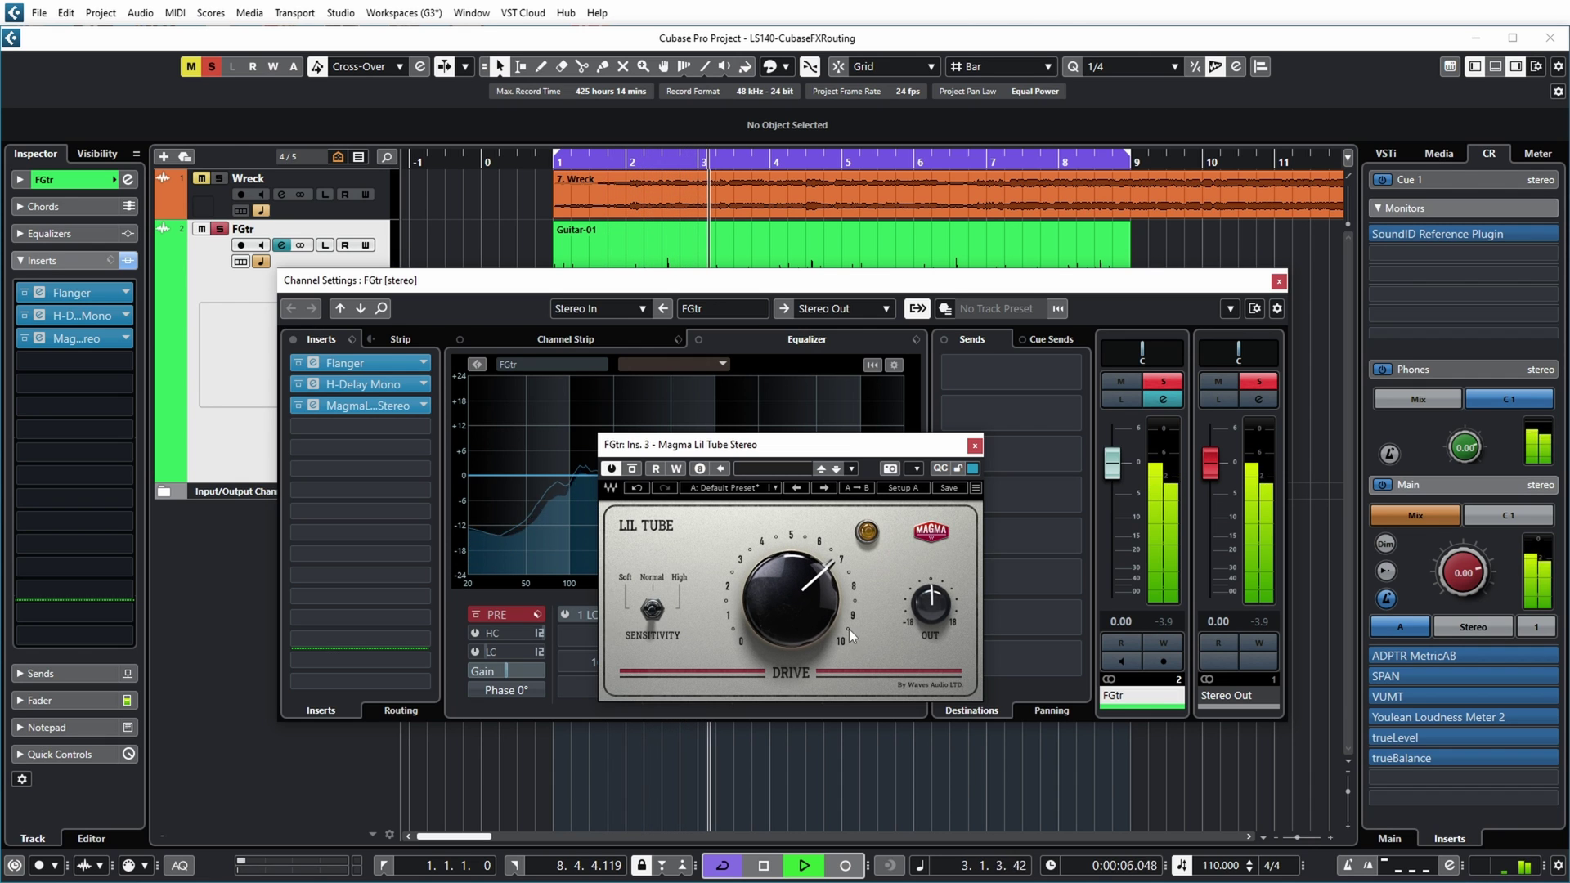
drag(931, 607, 931, 620)
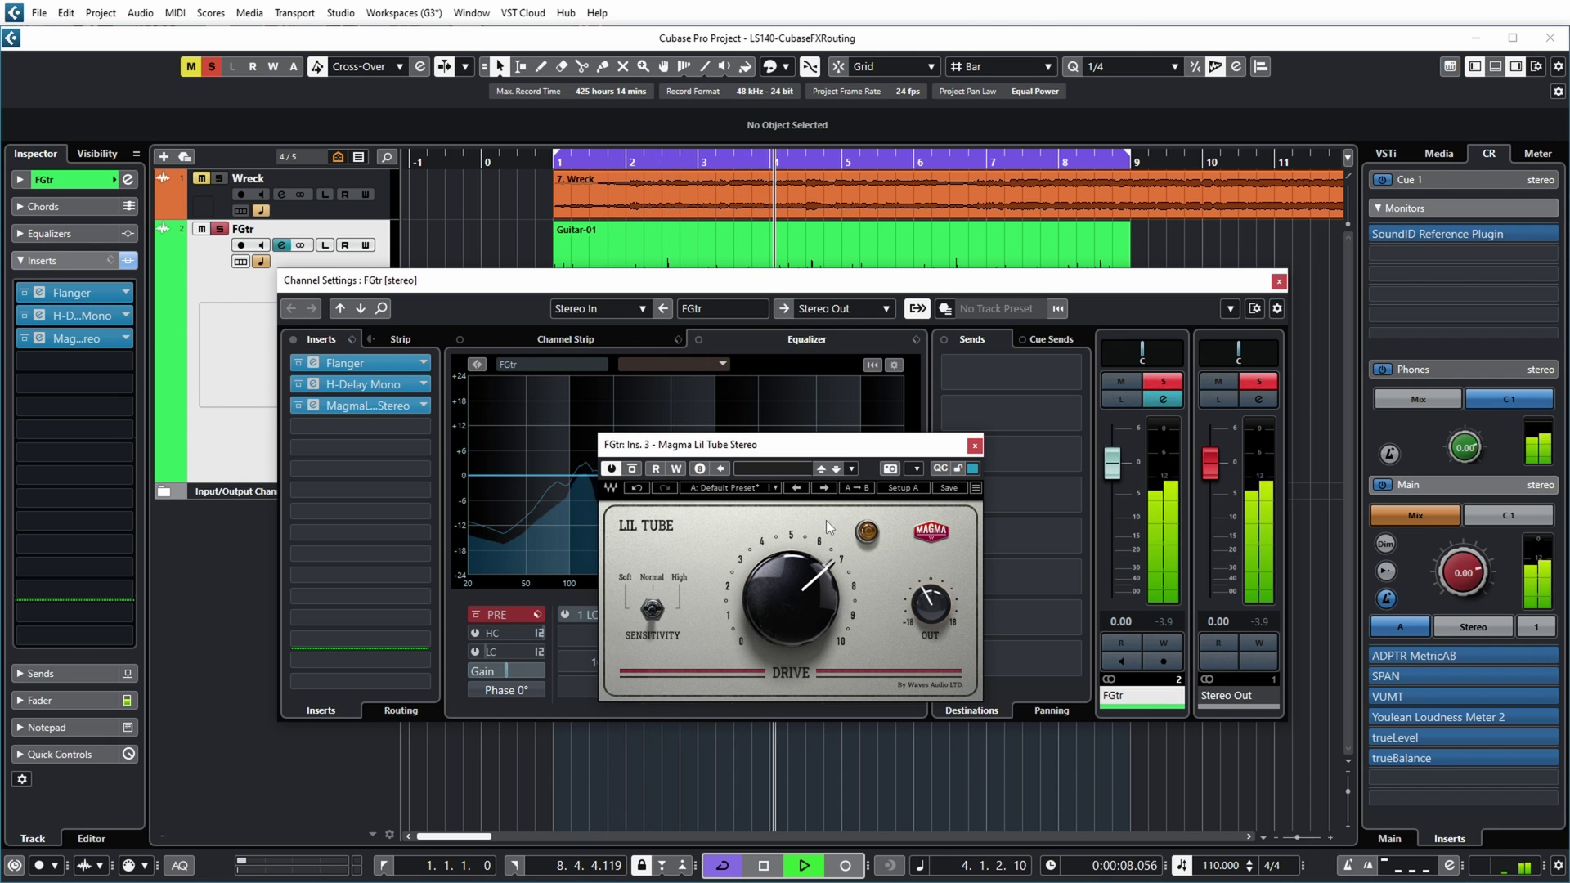
click(633, 468)
click(633, 469)
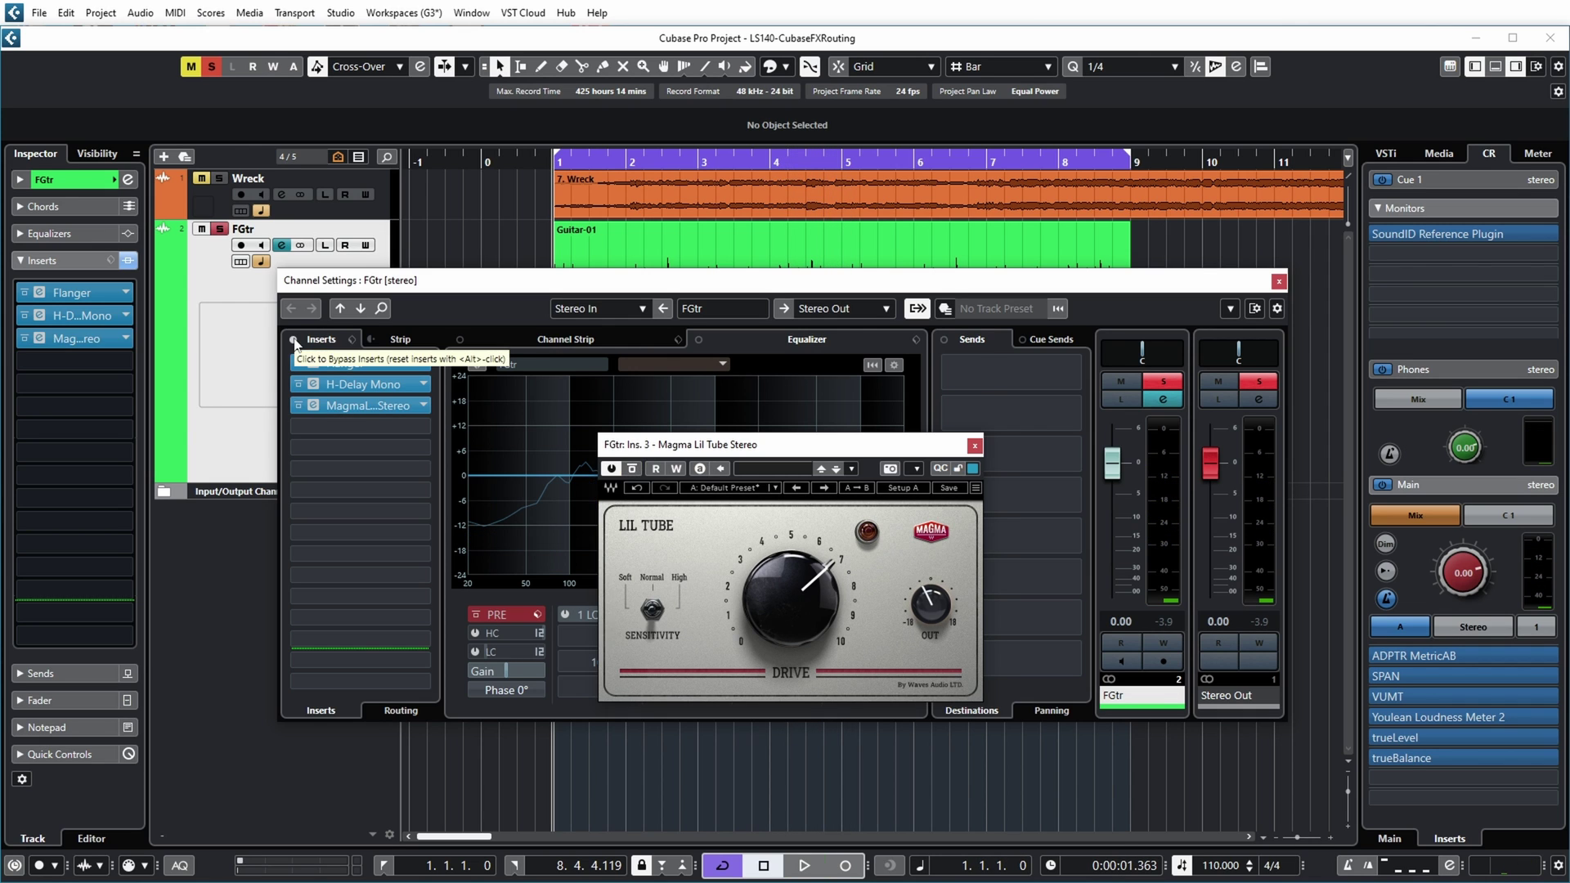
Play FGtr and compare its sound with all inserts bypassed and re-enabled
click(293, 340)
key(space)
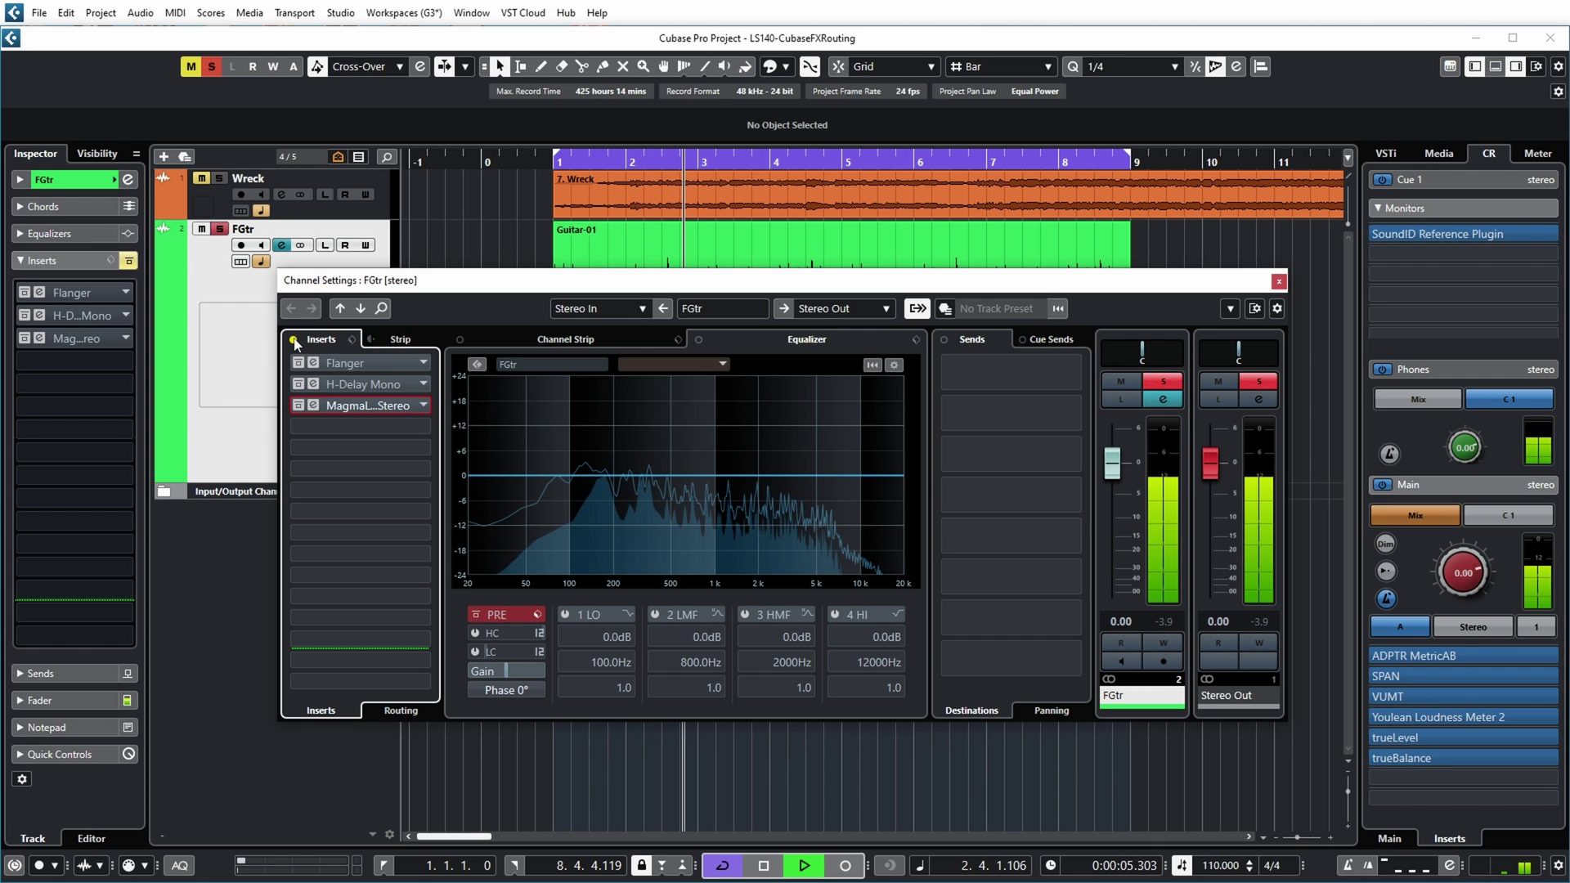
click(294, 340)
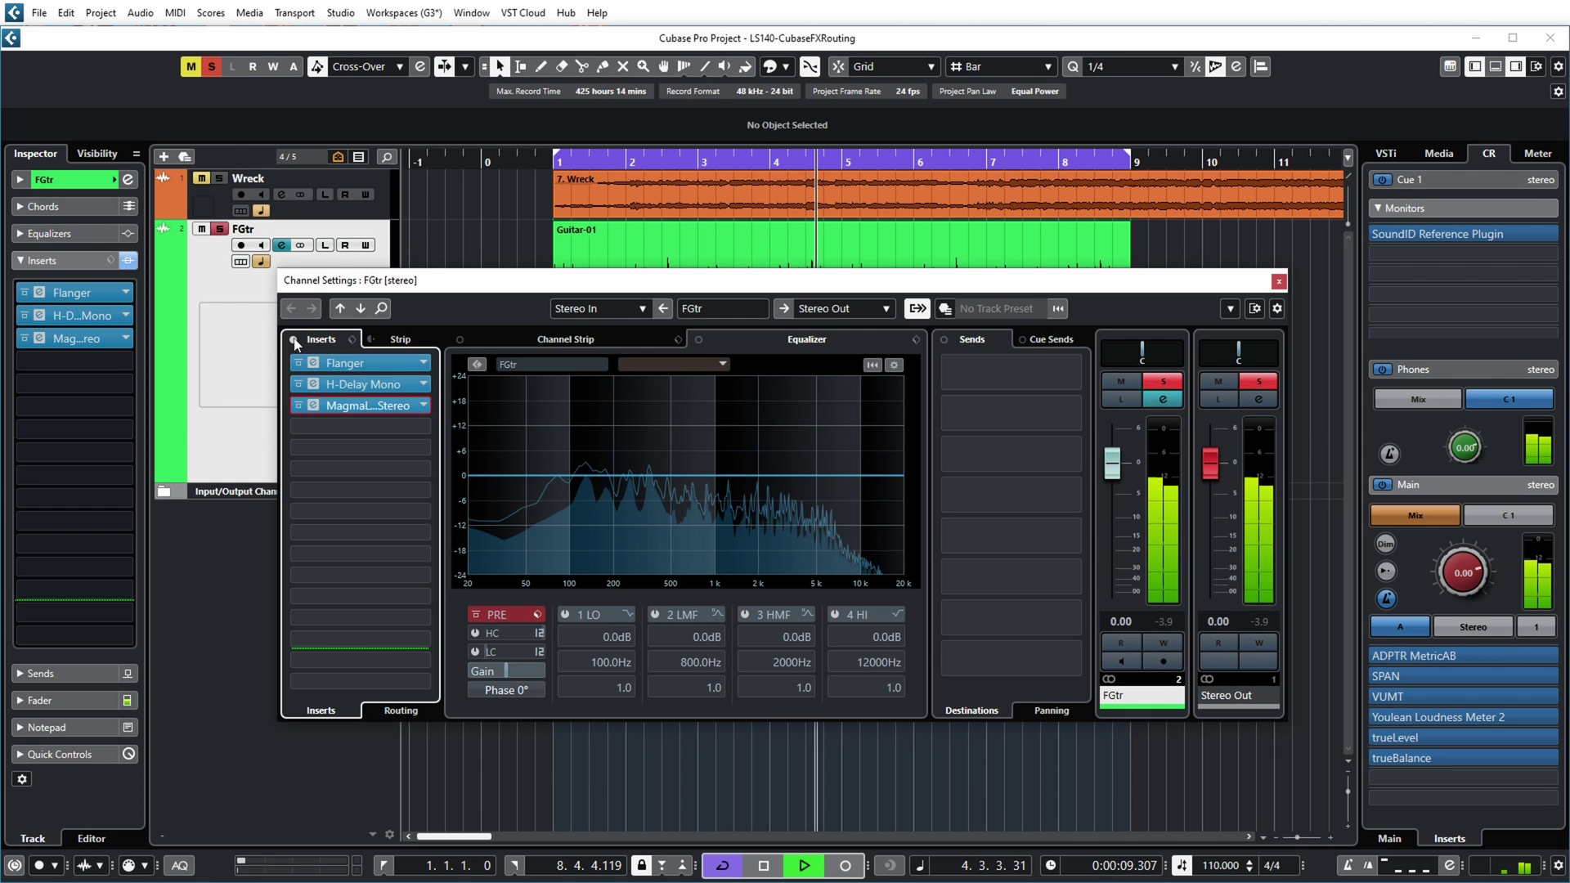
click(294, 339)
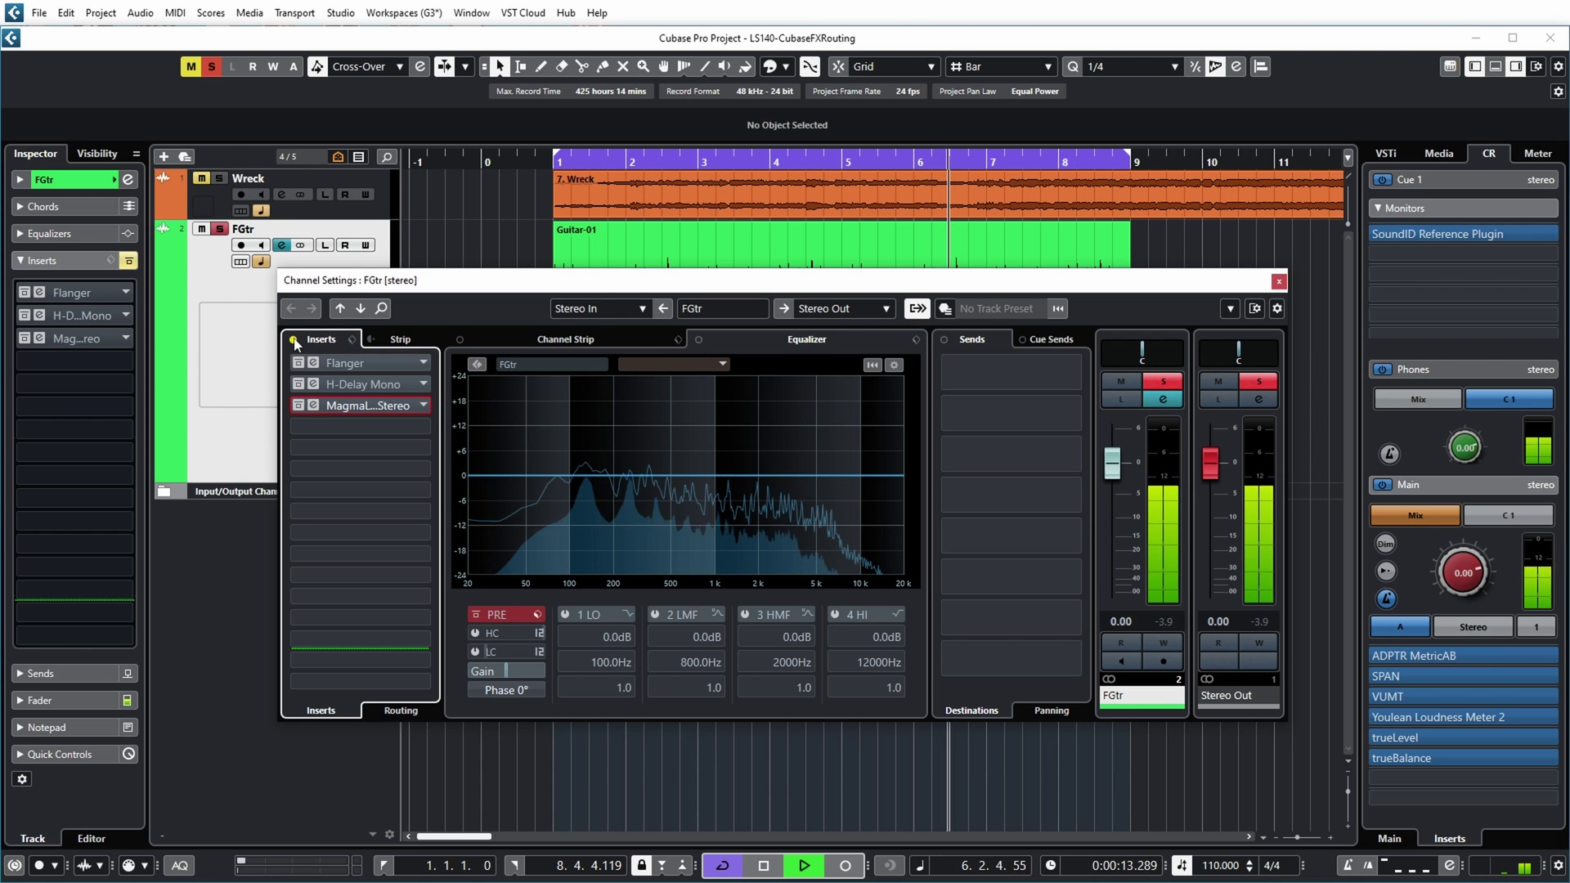
click(294, 339)
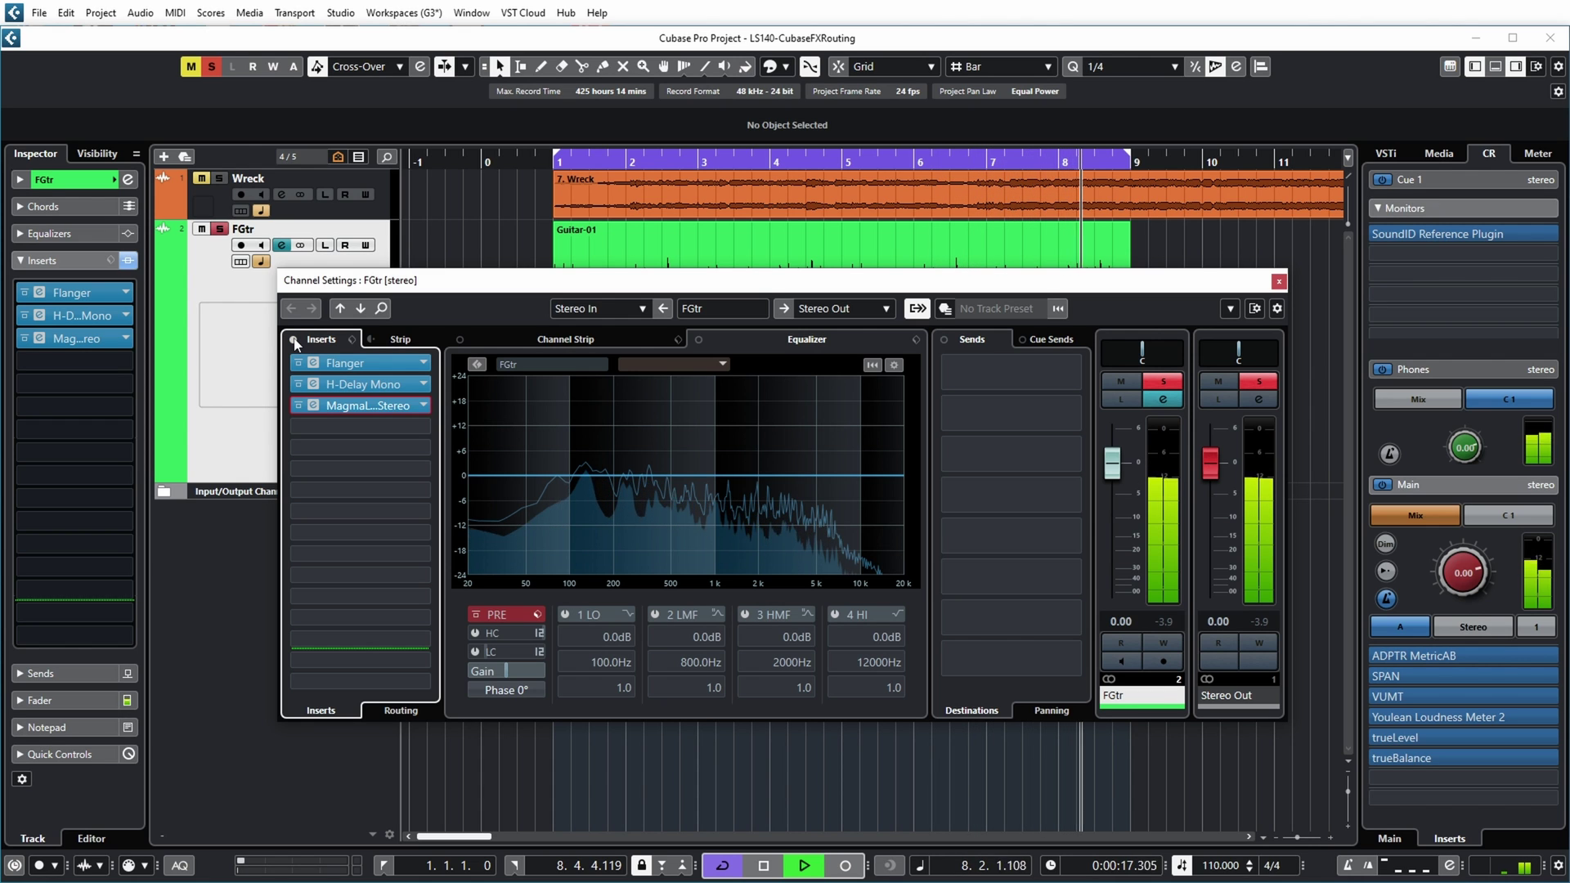
key(space)
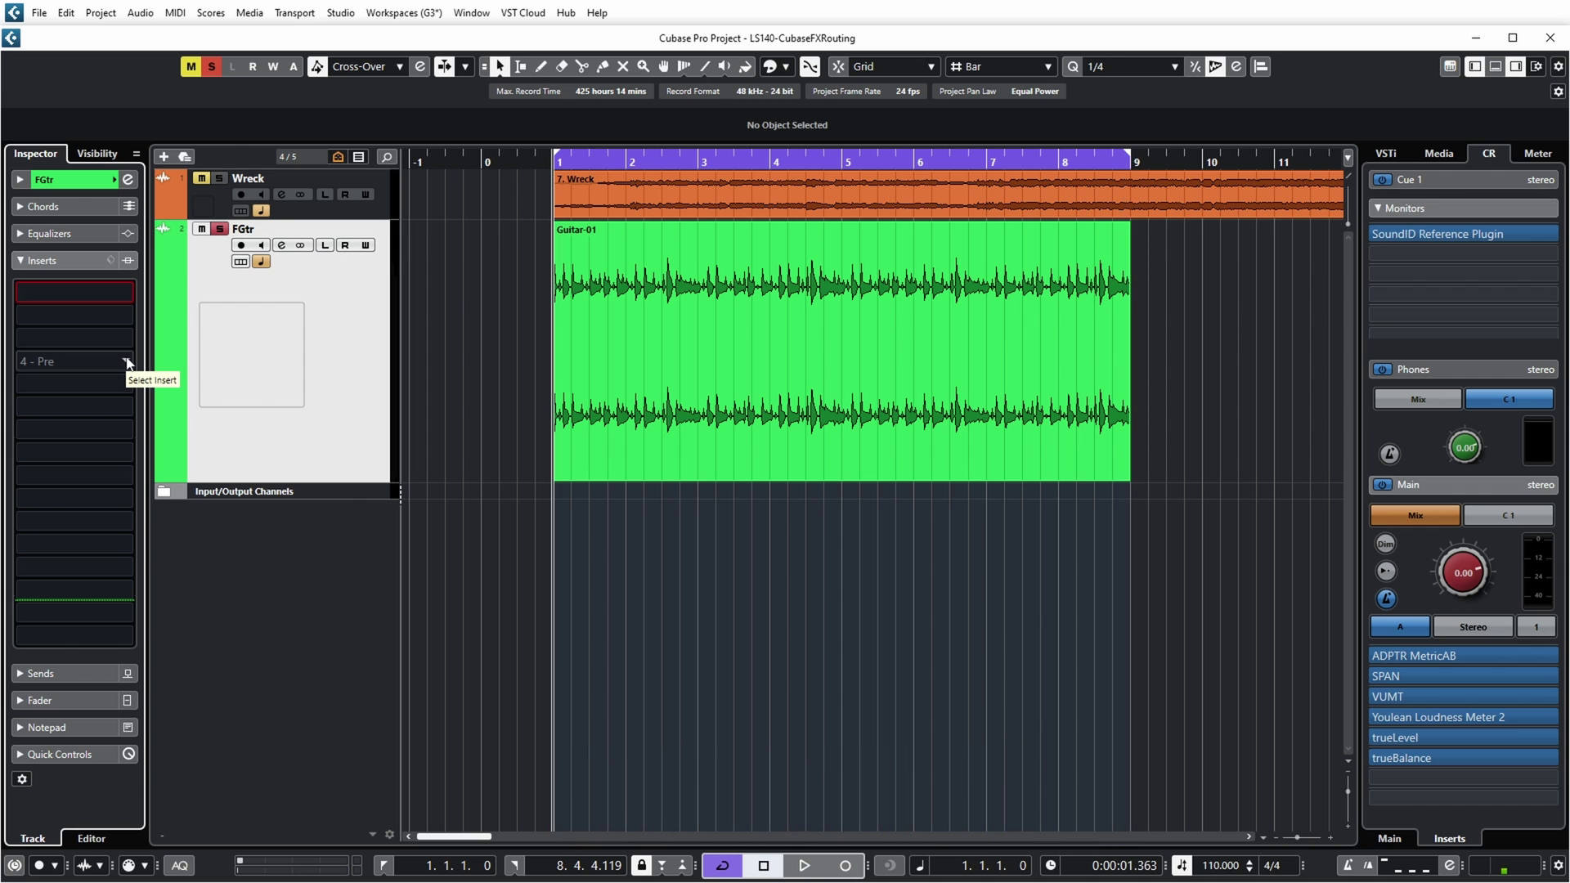
Add a stereo FX track named Rvb with No Effect, routed to Stereo Out
click(583, 417)
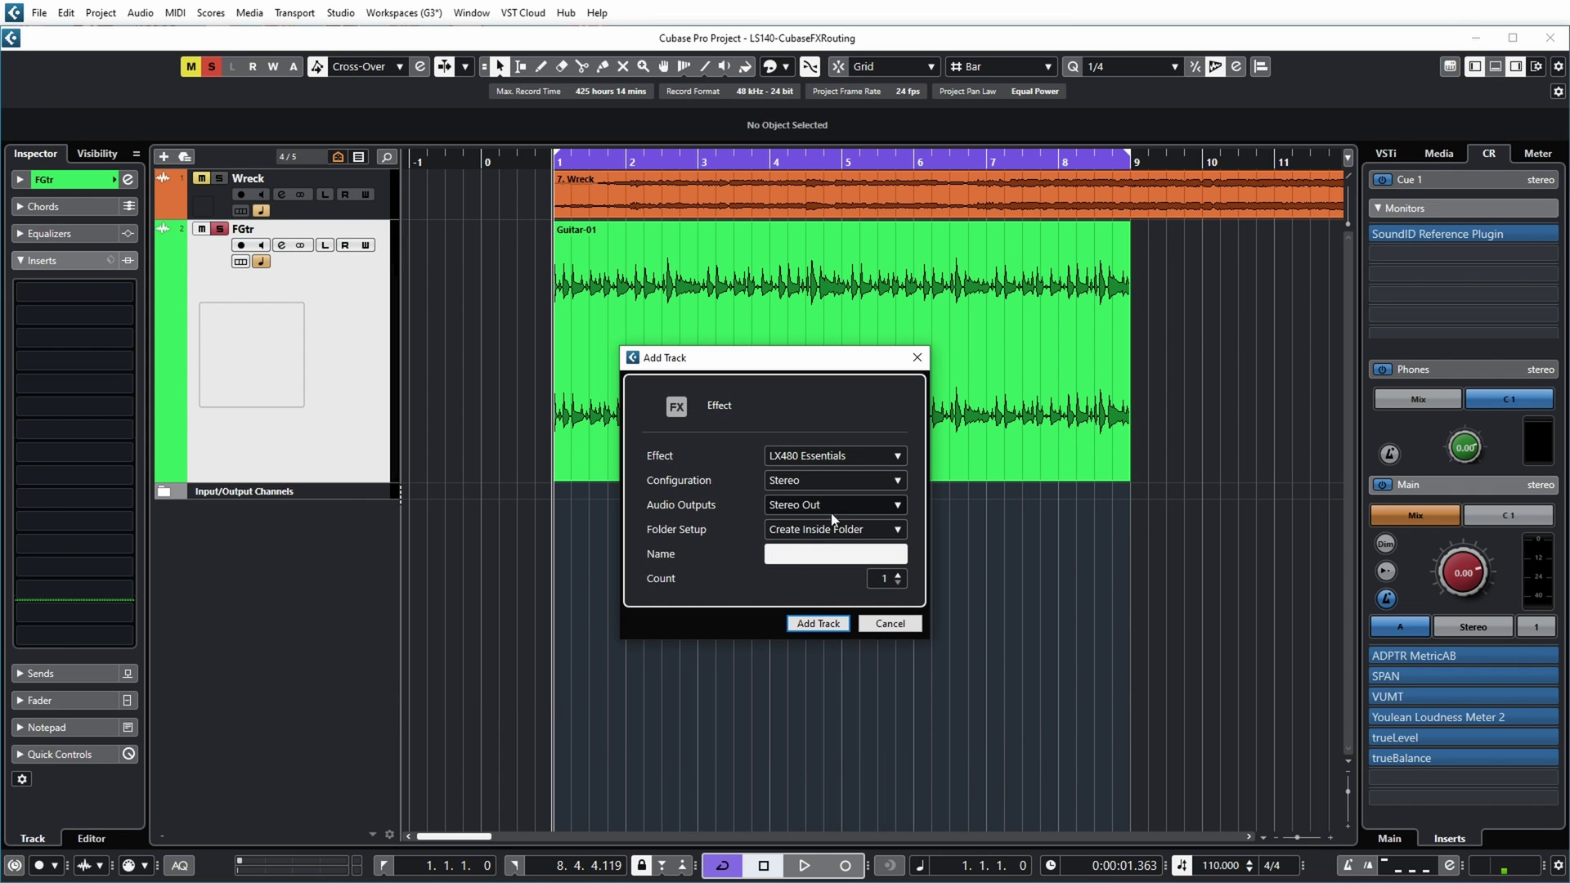
click(898, 456)
click(699, 509)
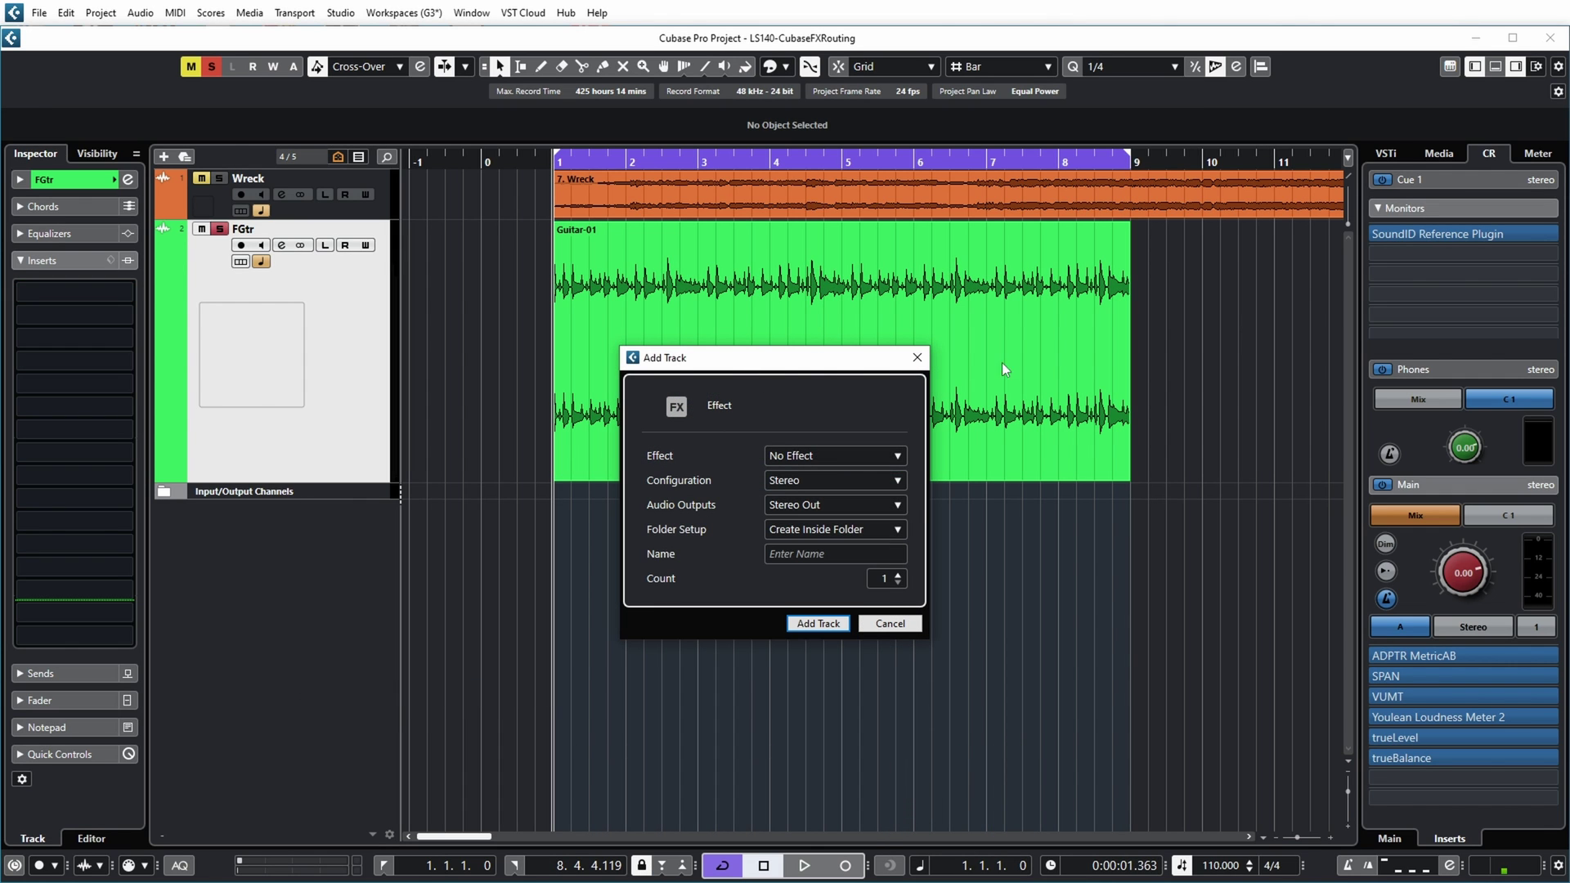
click(834, 554)
text(Rvb)
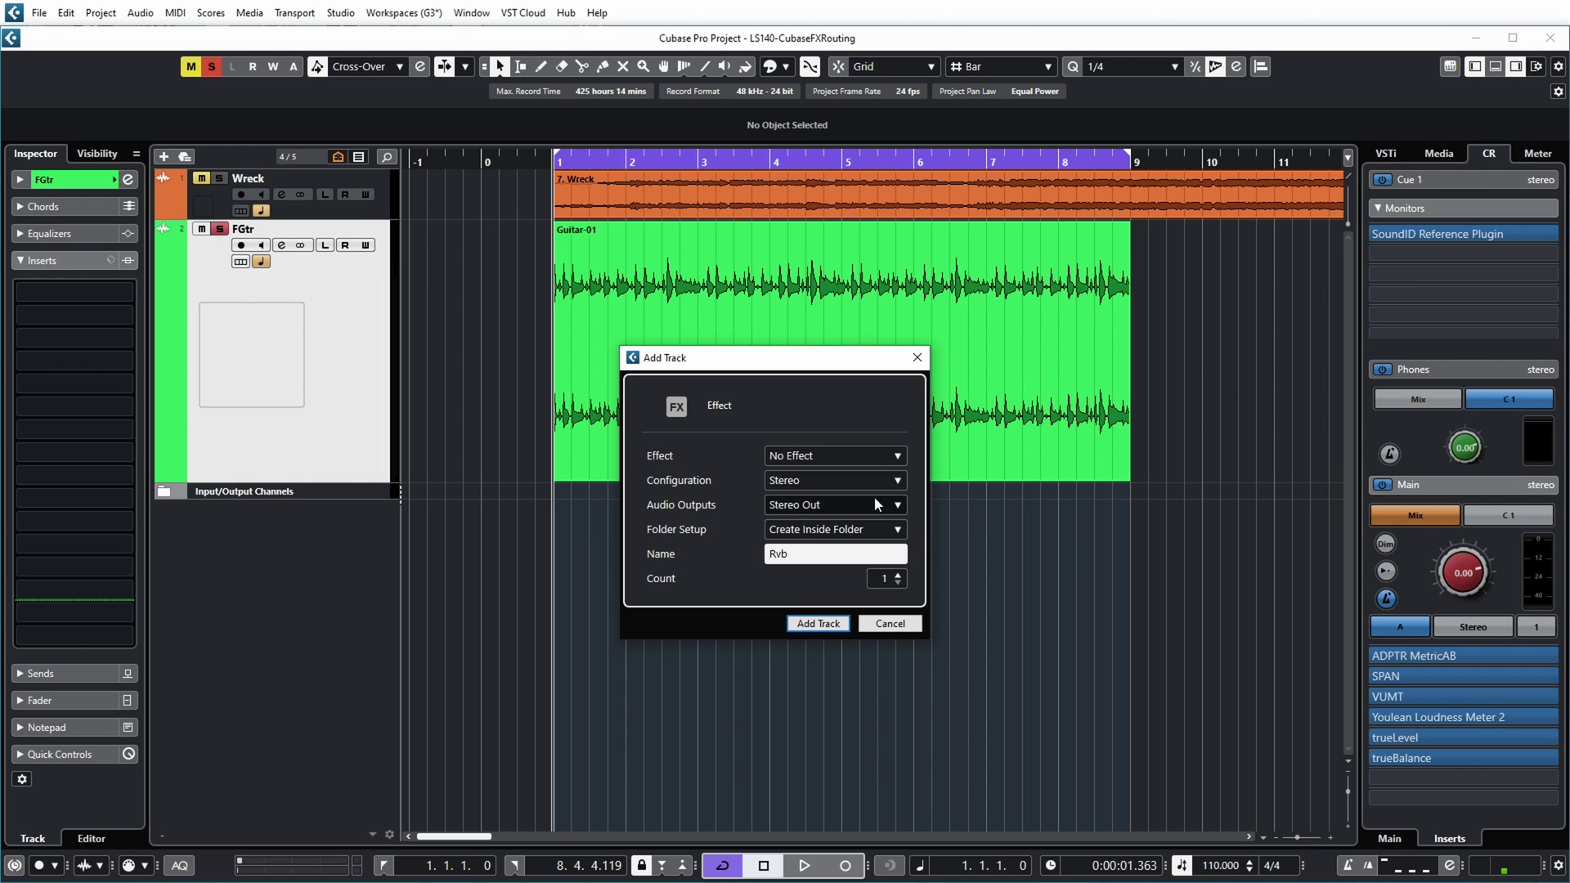
click(819, 623)
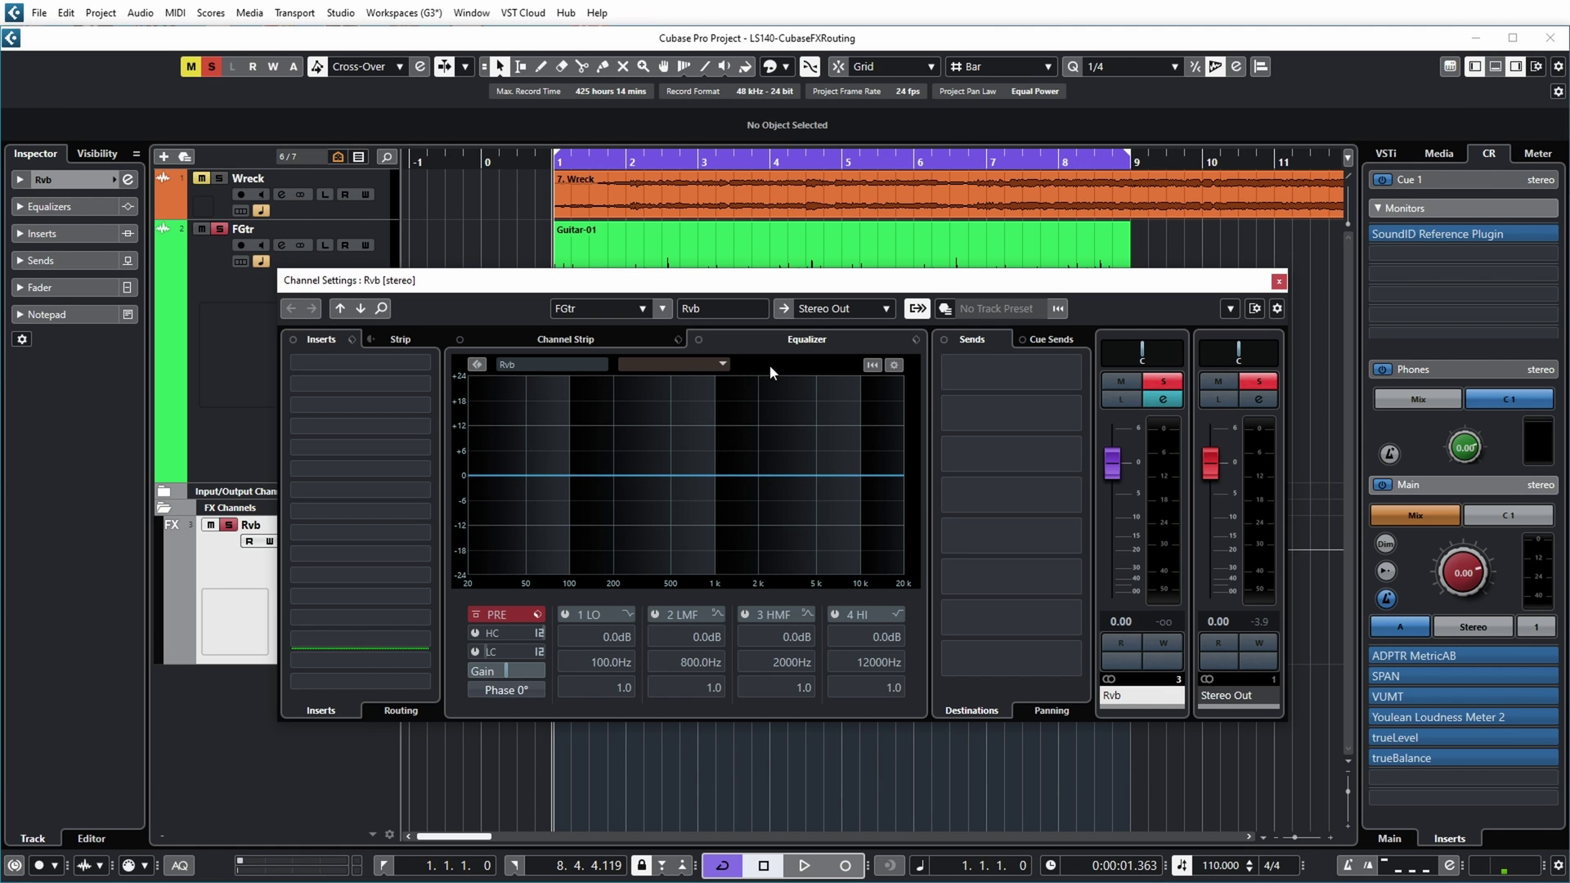
Insert the REVerence reverb in the first insert slot of the Rvb channel
click(415, 360)
text(rev)
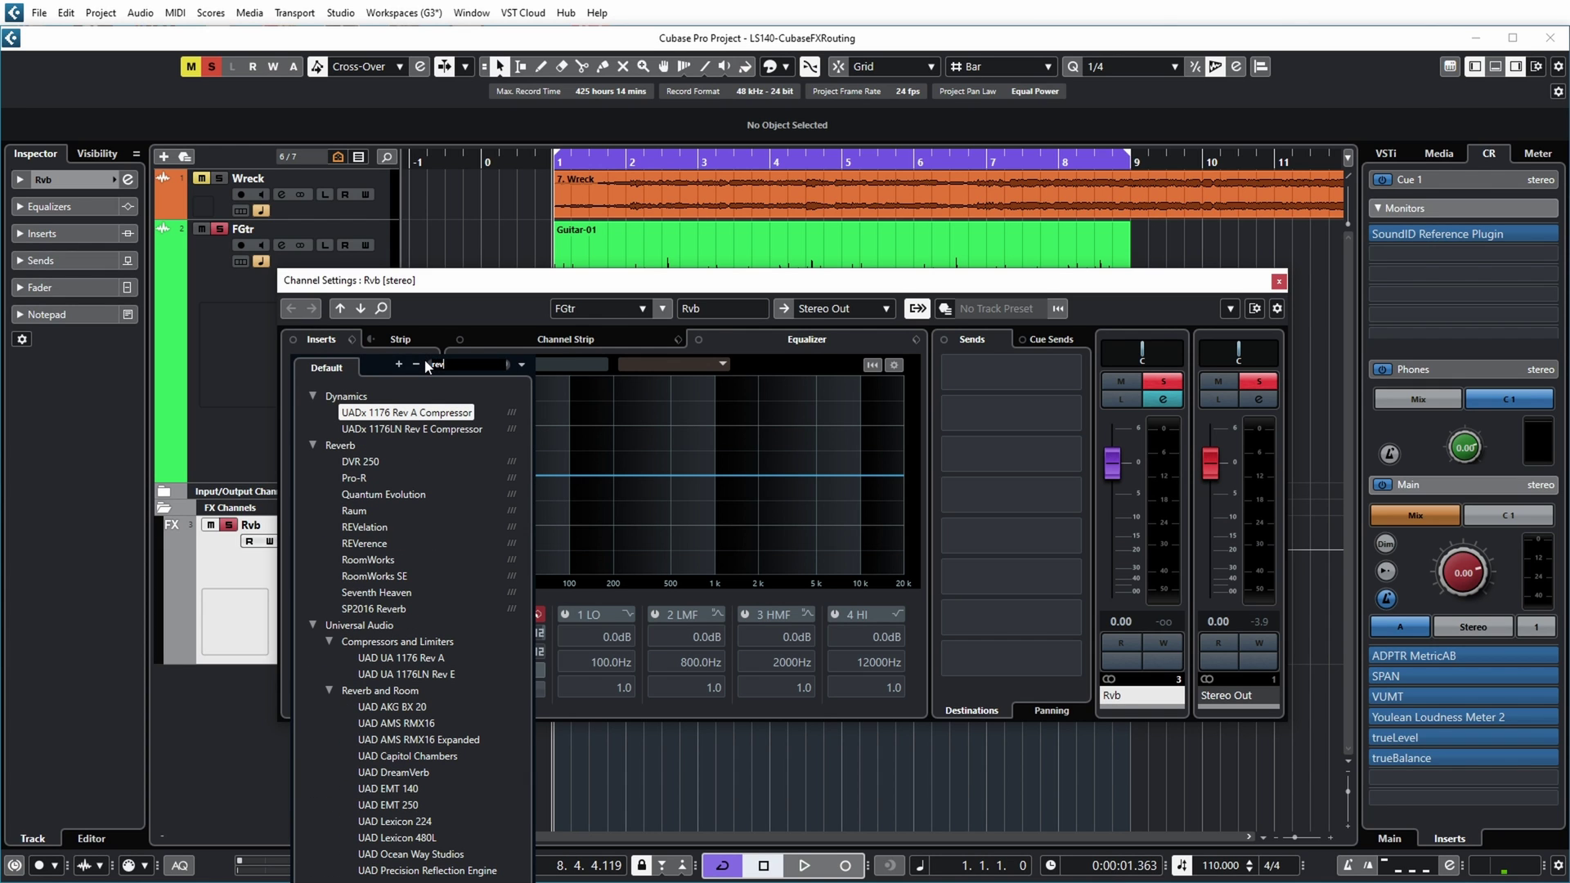
click(376, 543)
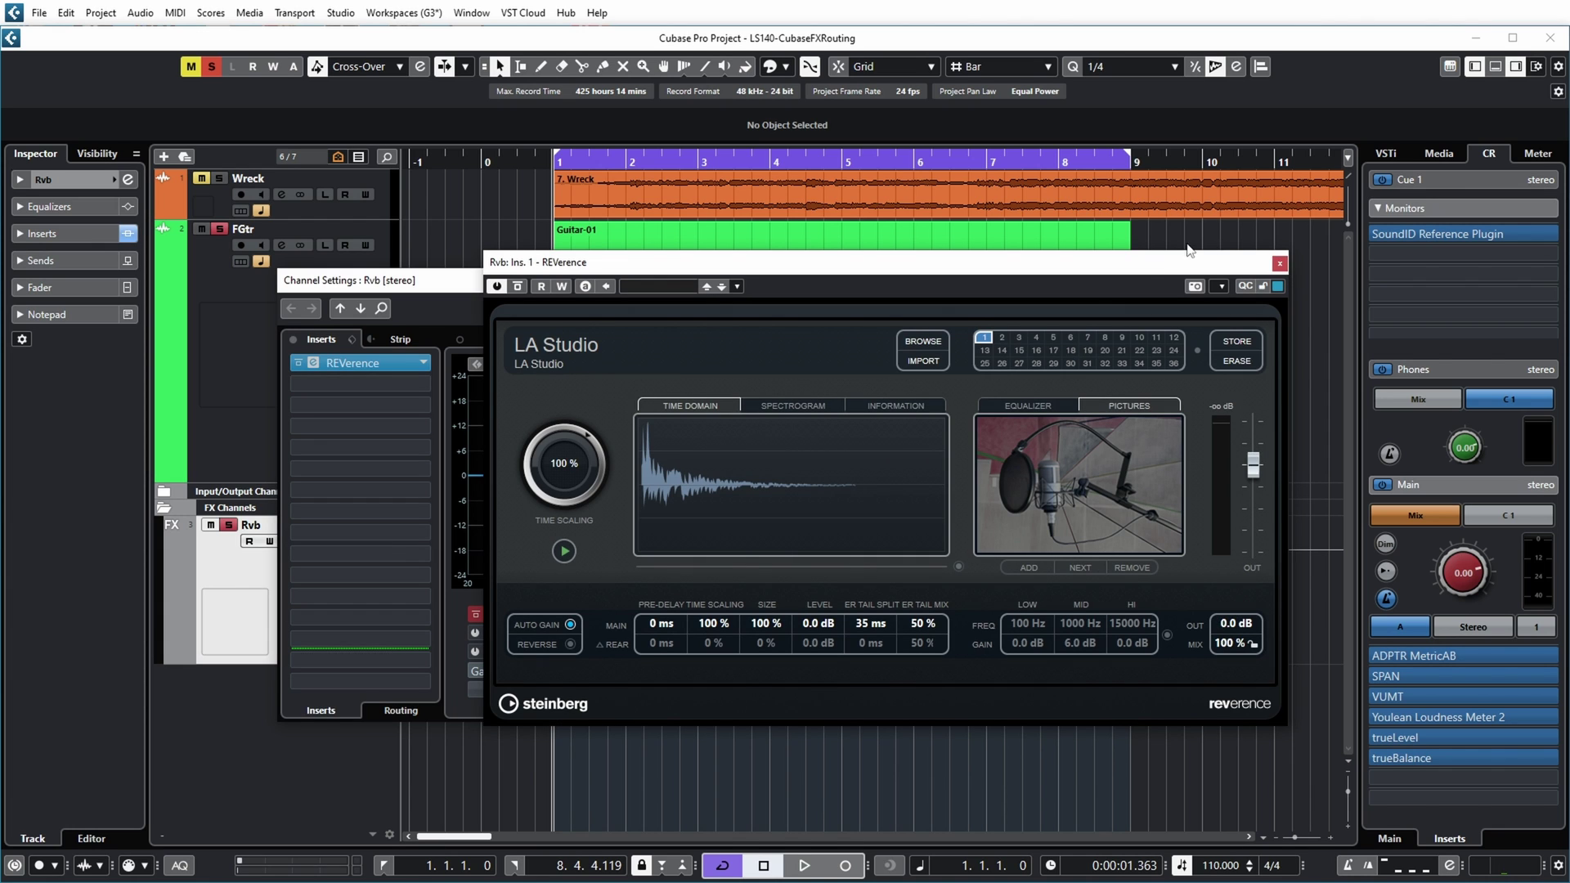
Close the REVerence editor and audition the Rvb channel with the reverb in its default stereo routing
click(1279, 265)
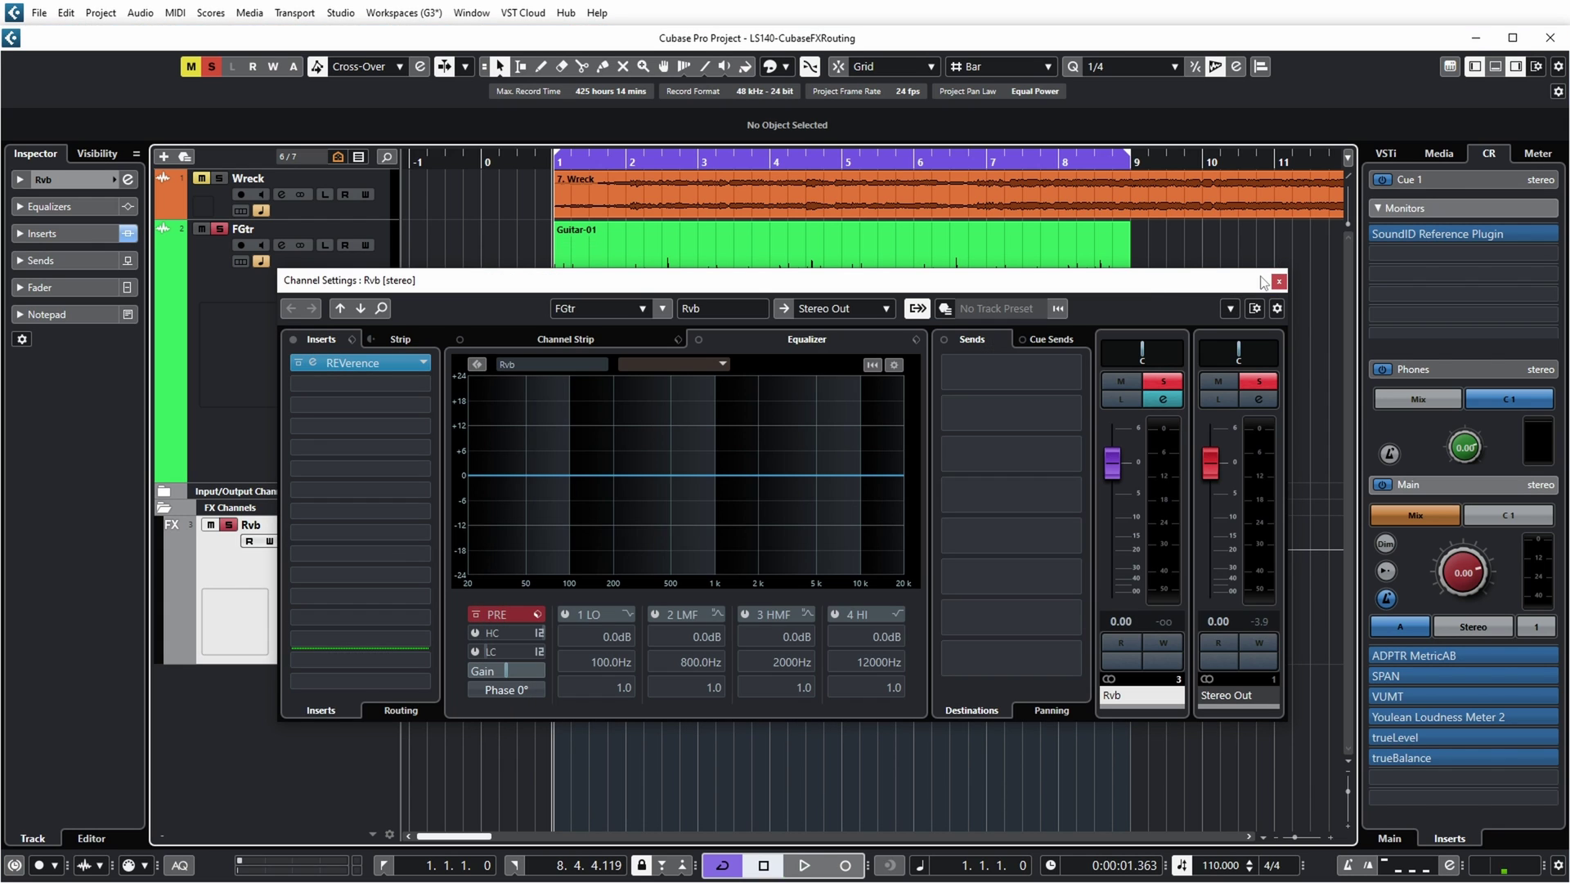
key(space)
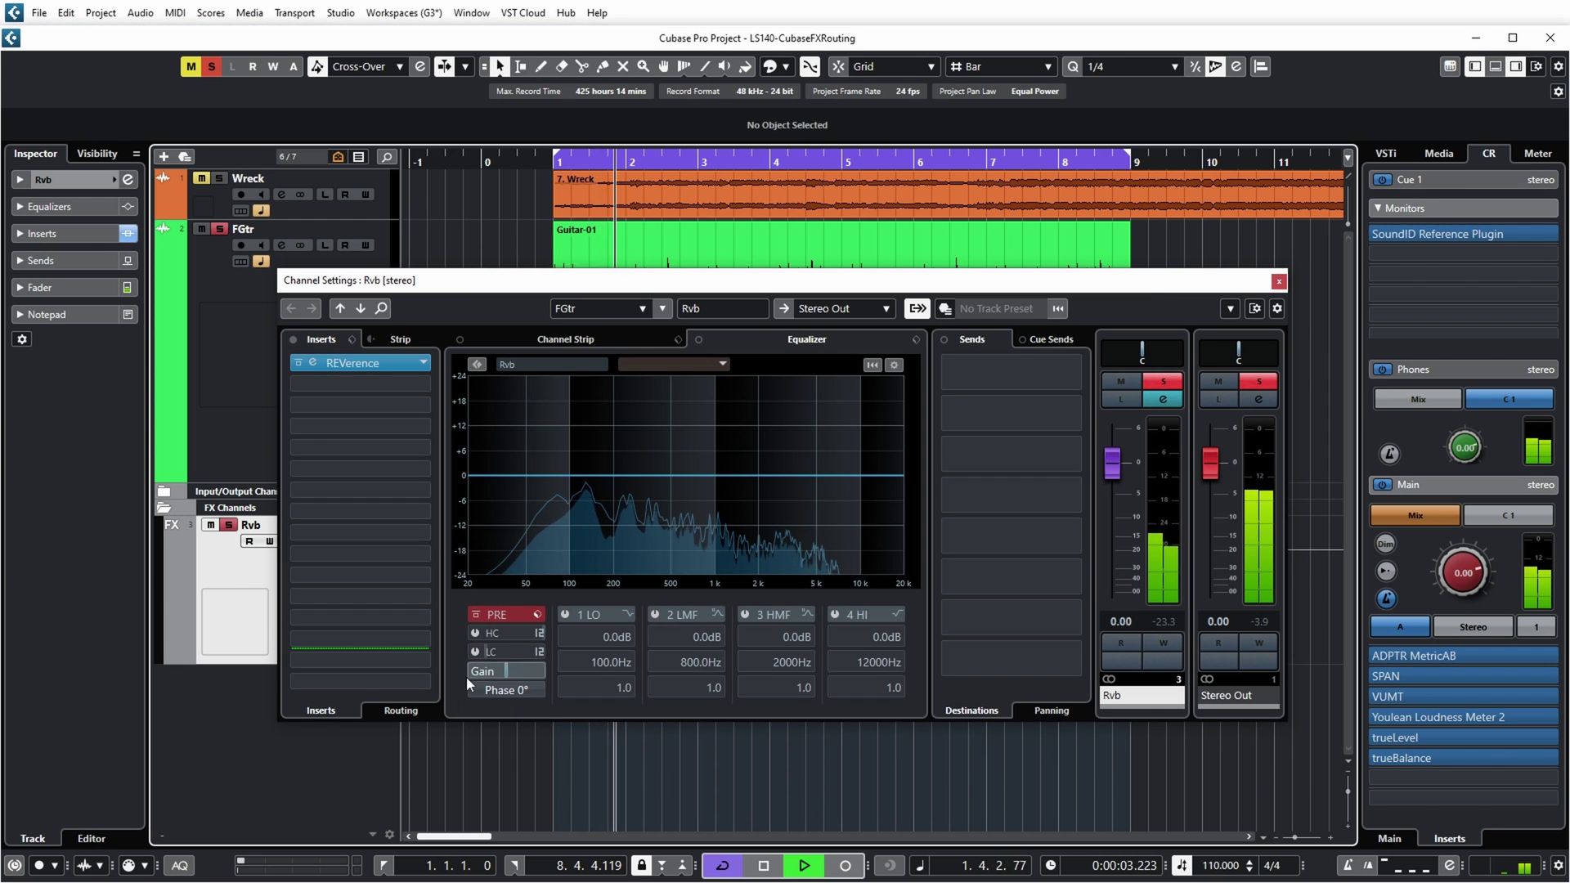
key(space)
Set the first REVerence insert's routing on the Rvb channel to Mono and play back the result
click(424, 715)
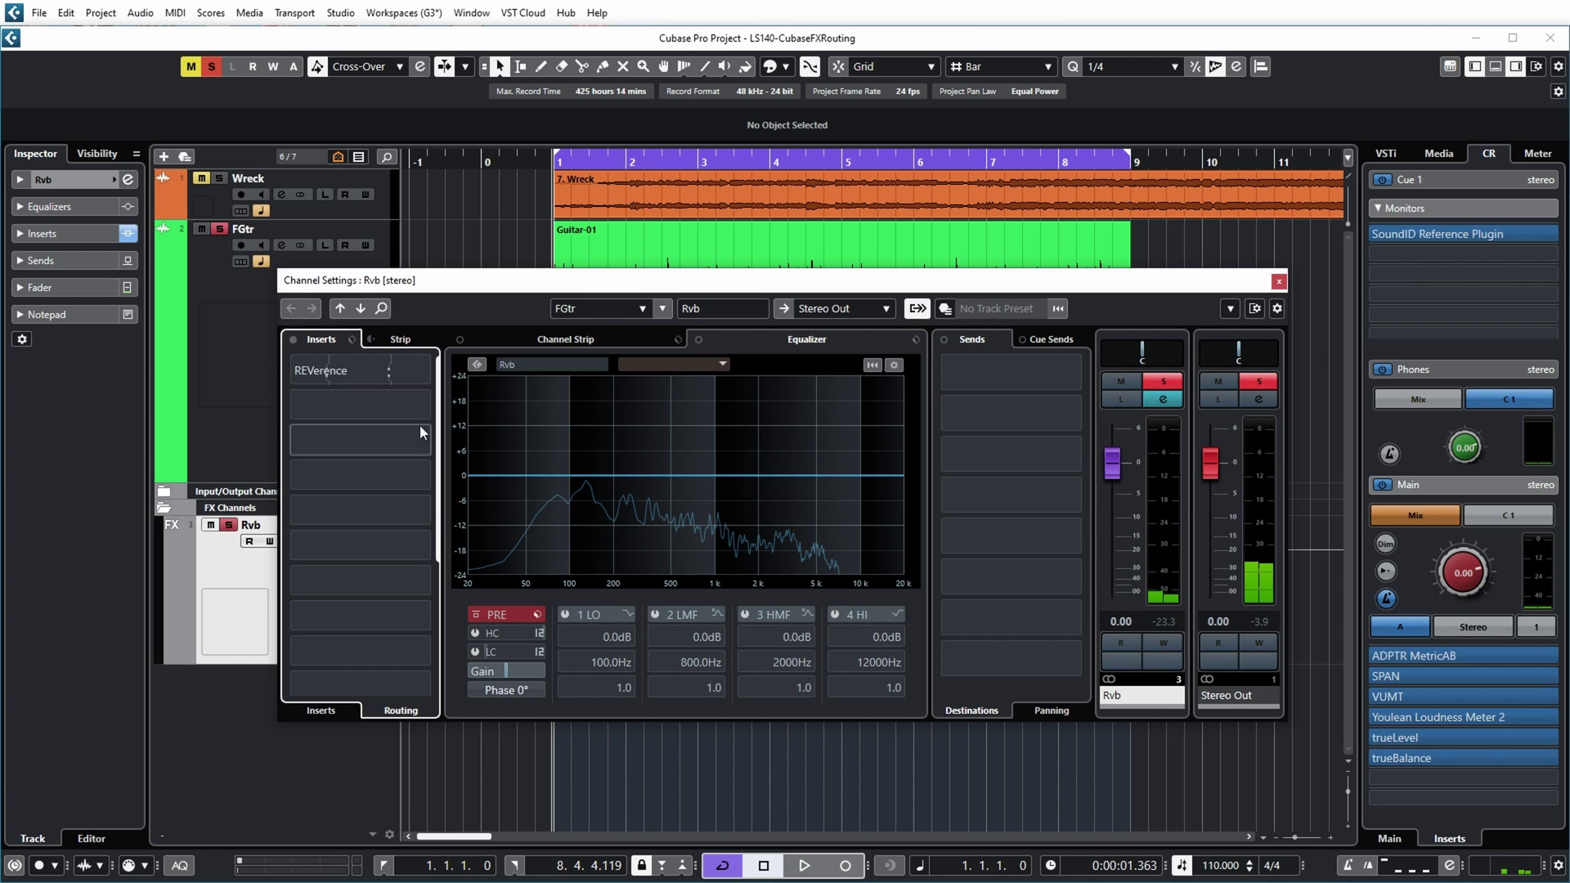
click(425, 369)
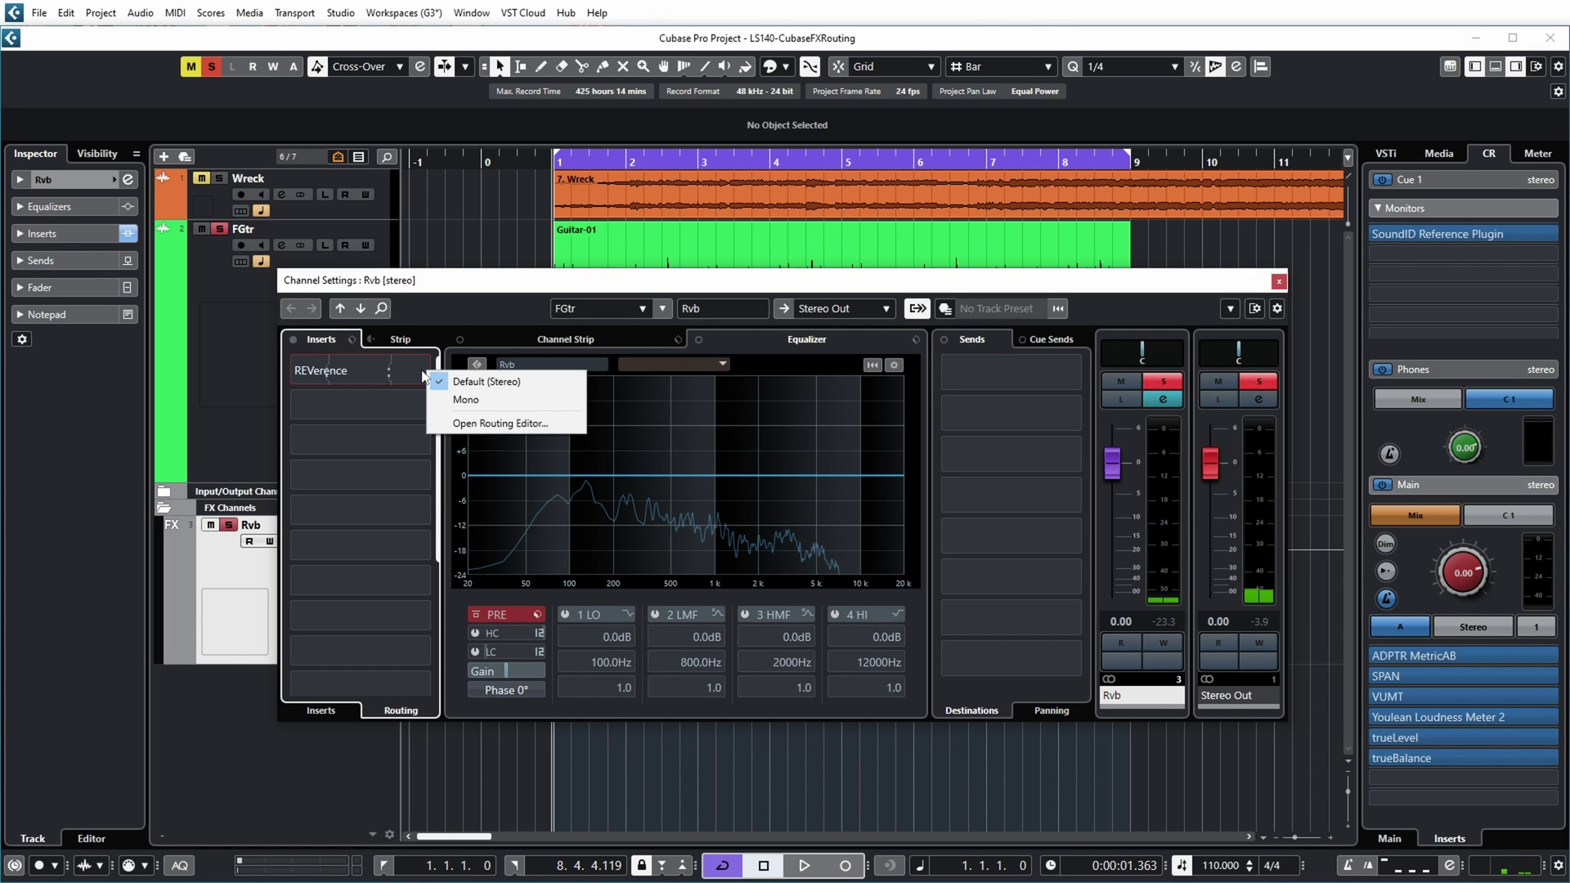
click(466, 400)
key(space)
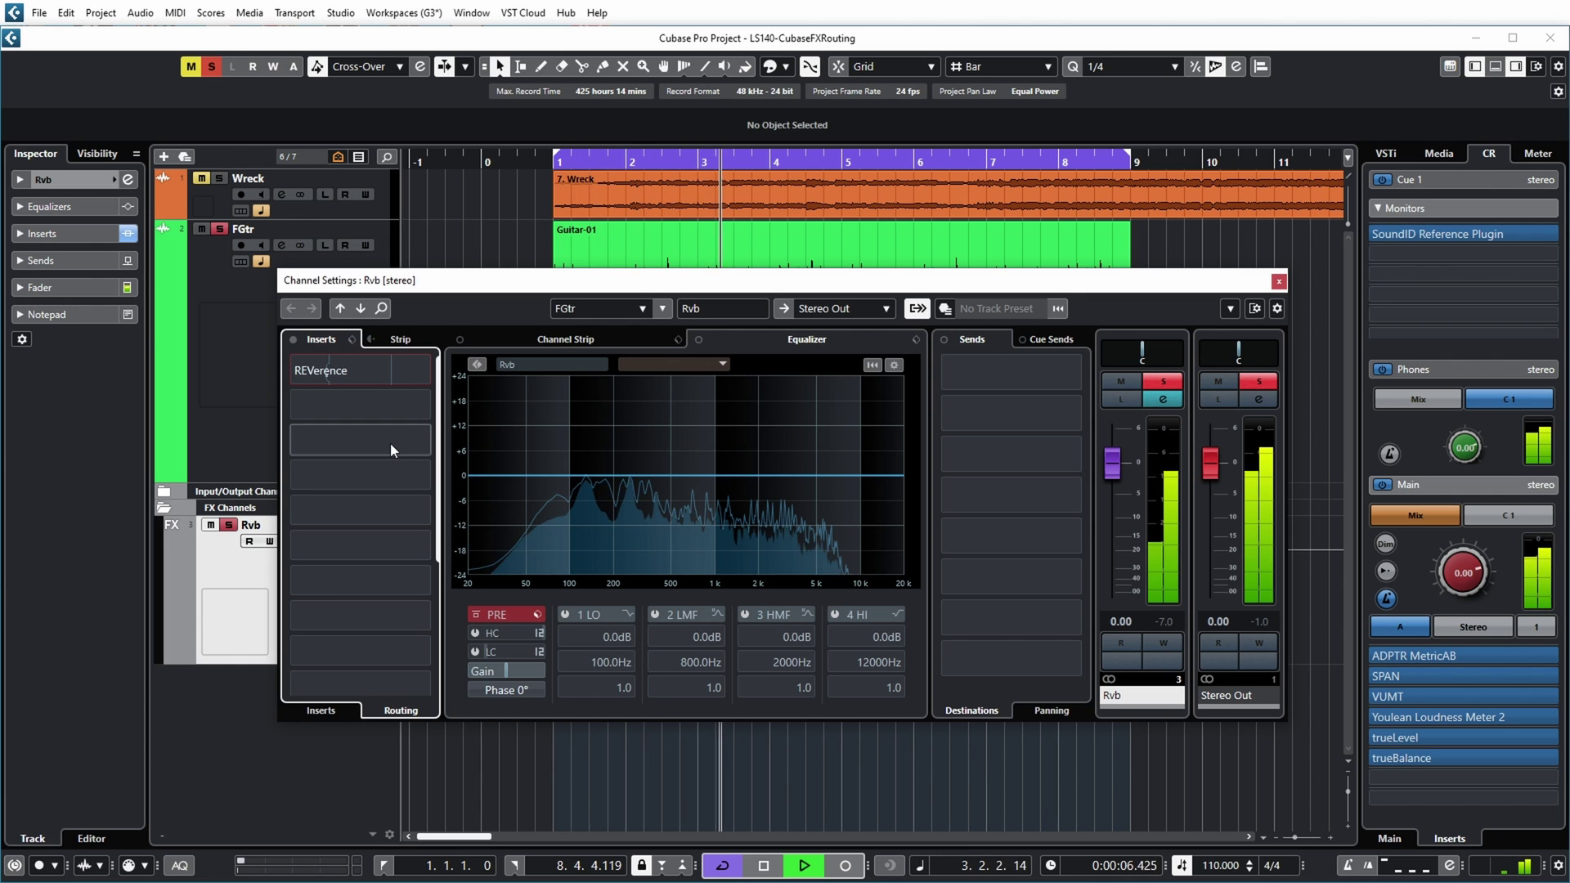
key(space)
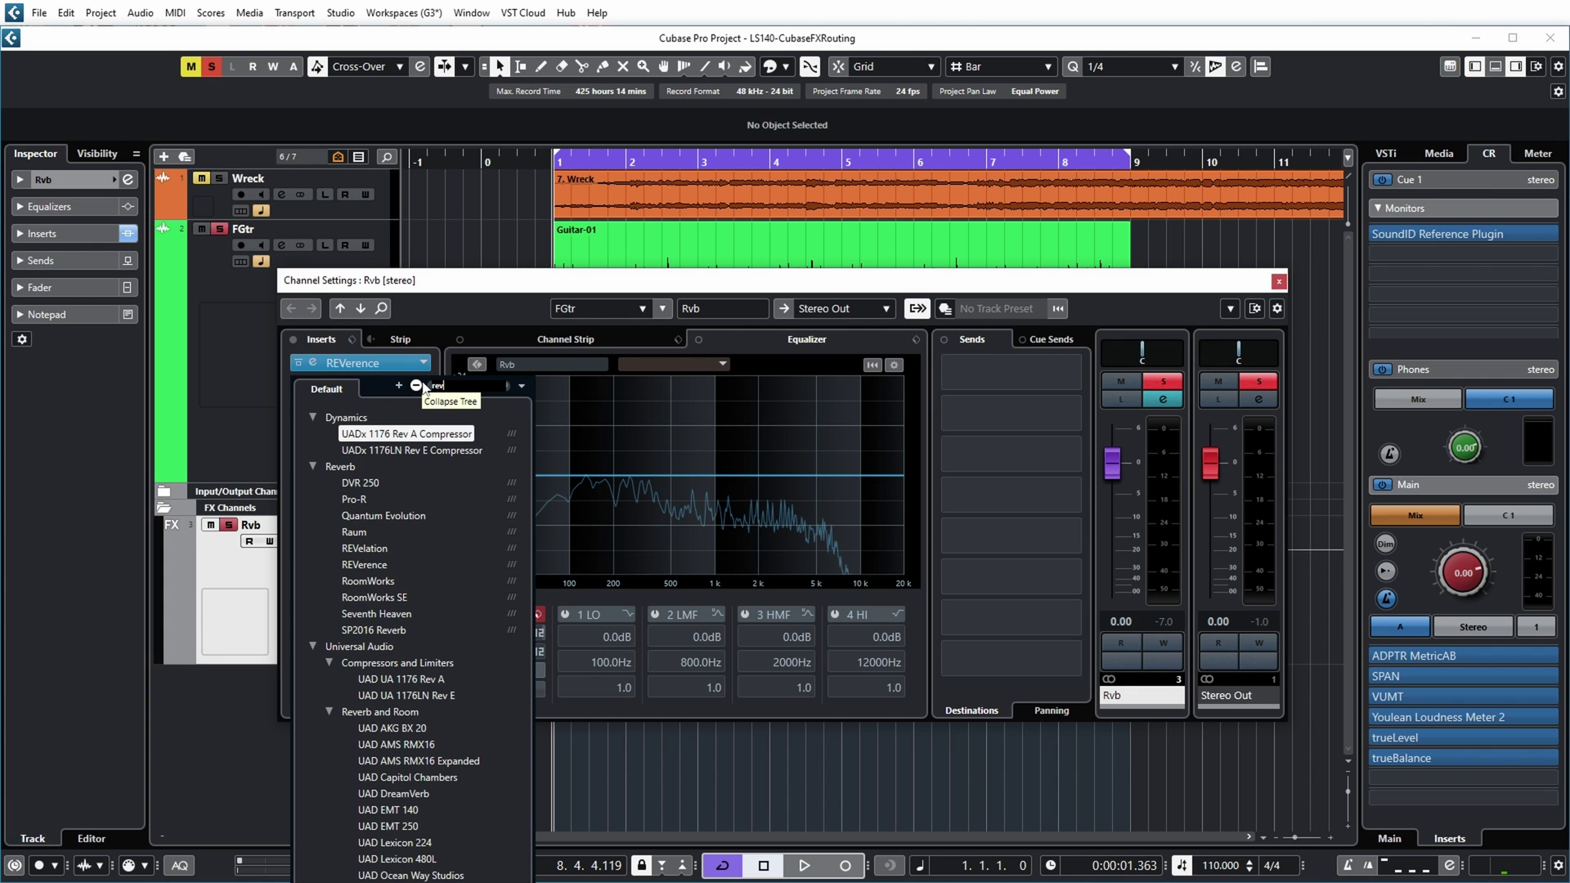
Insert a second REVerence in the Rvb channel's second slot and load its Artverb preset
click(381, 566)
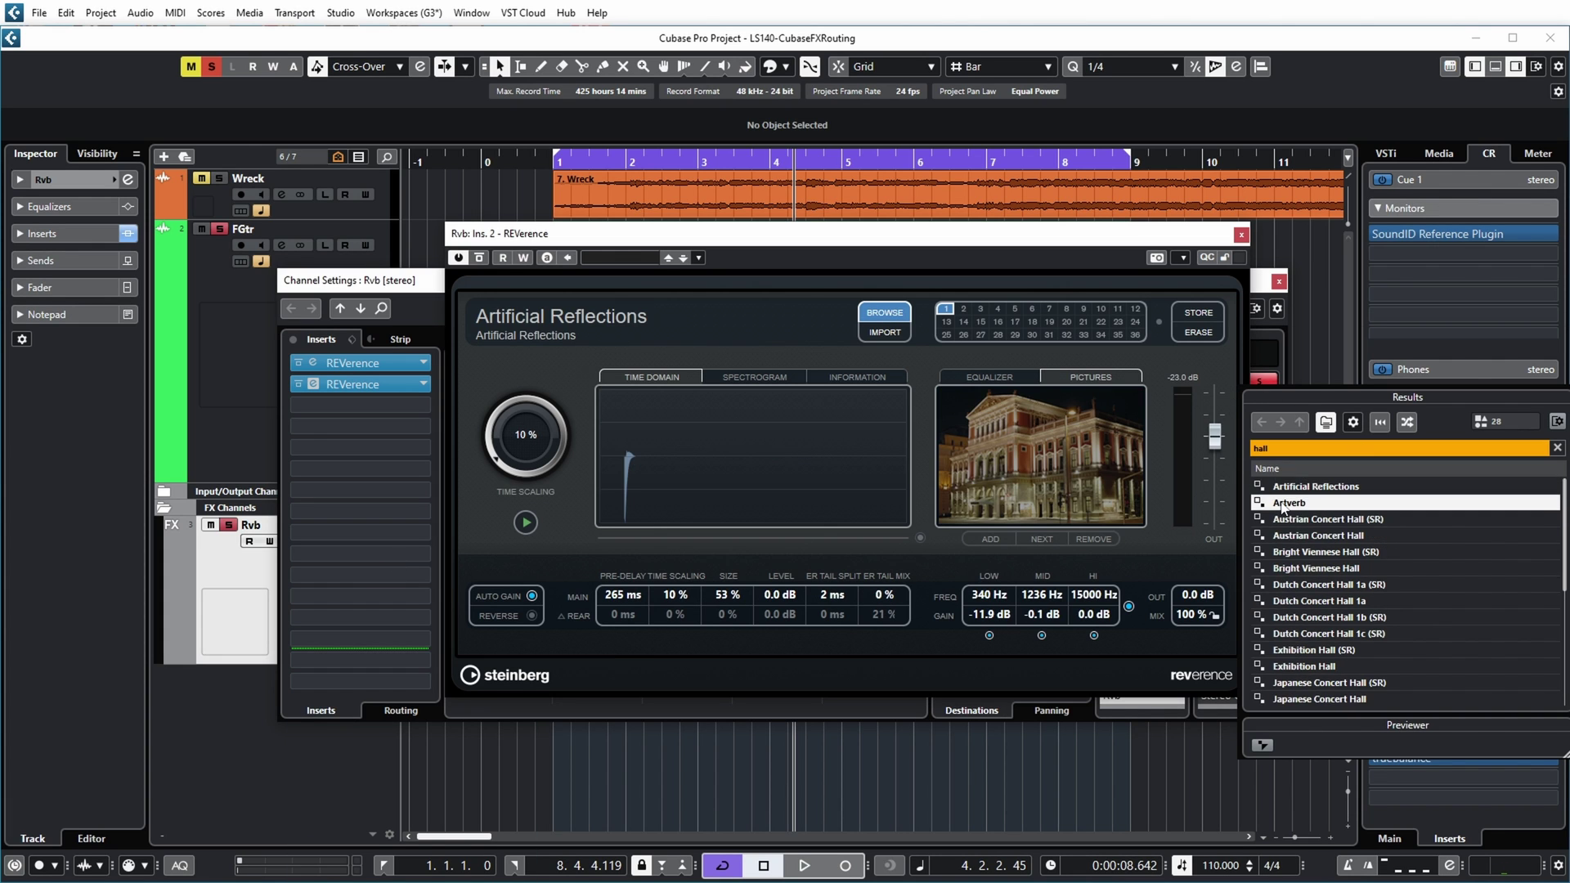
double_click(1280, 500)
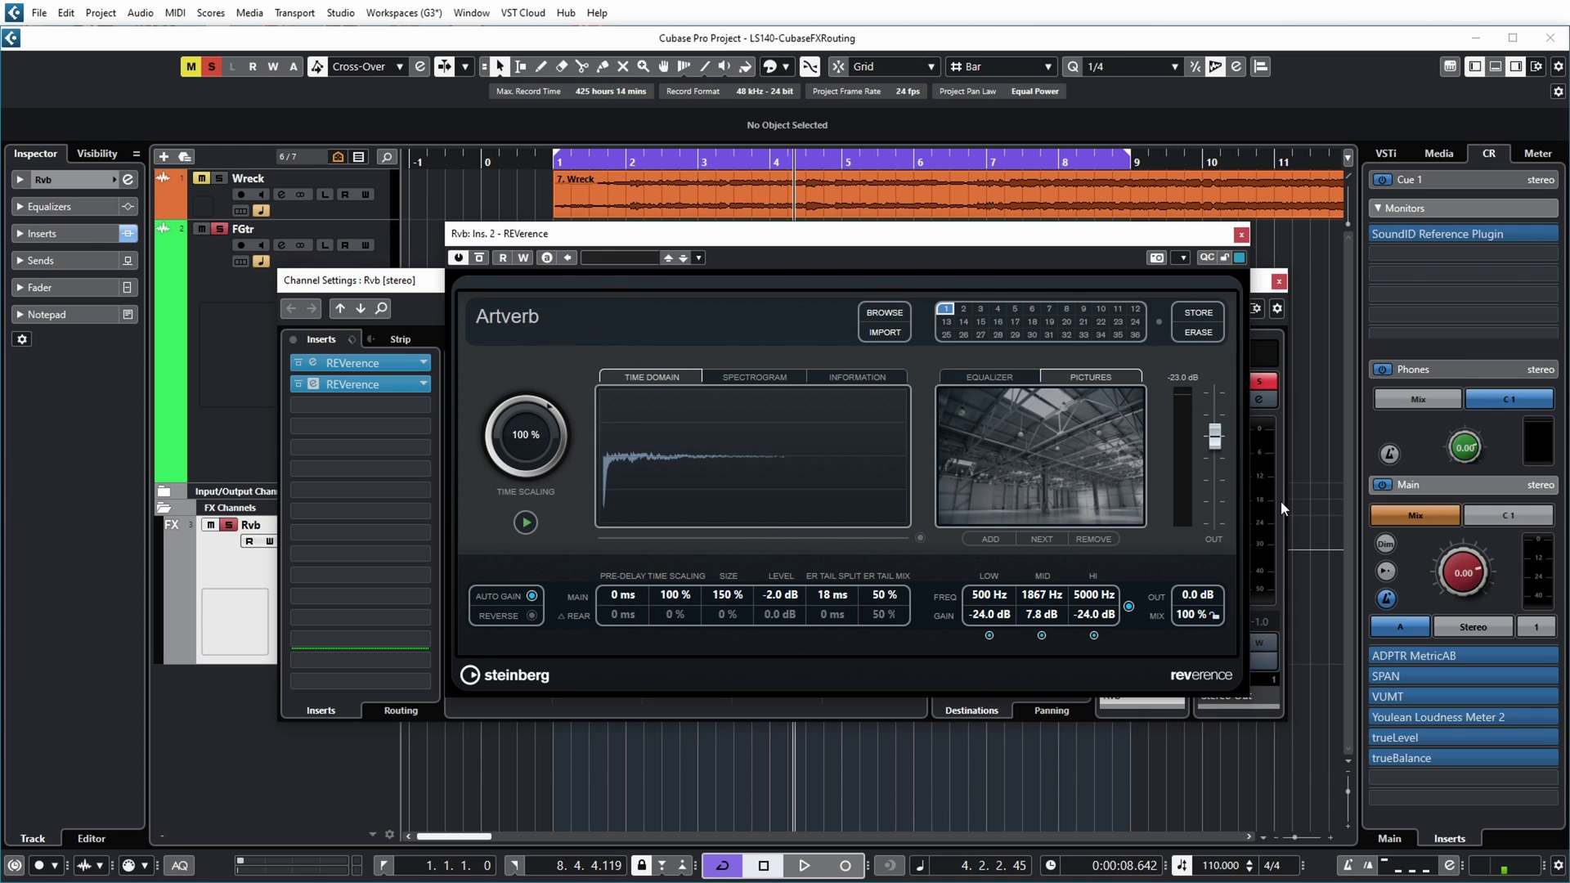
Bypass the first REVerence, audition the Artverb reverb alone, return to the project start and close its editor
click(297, 364)
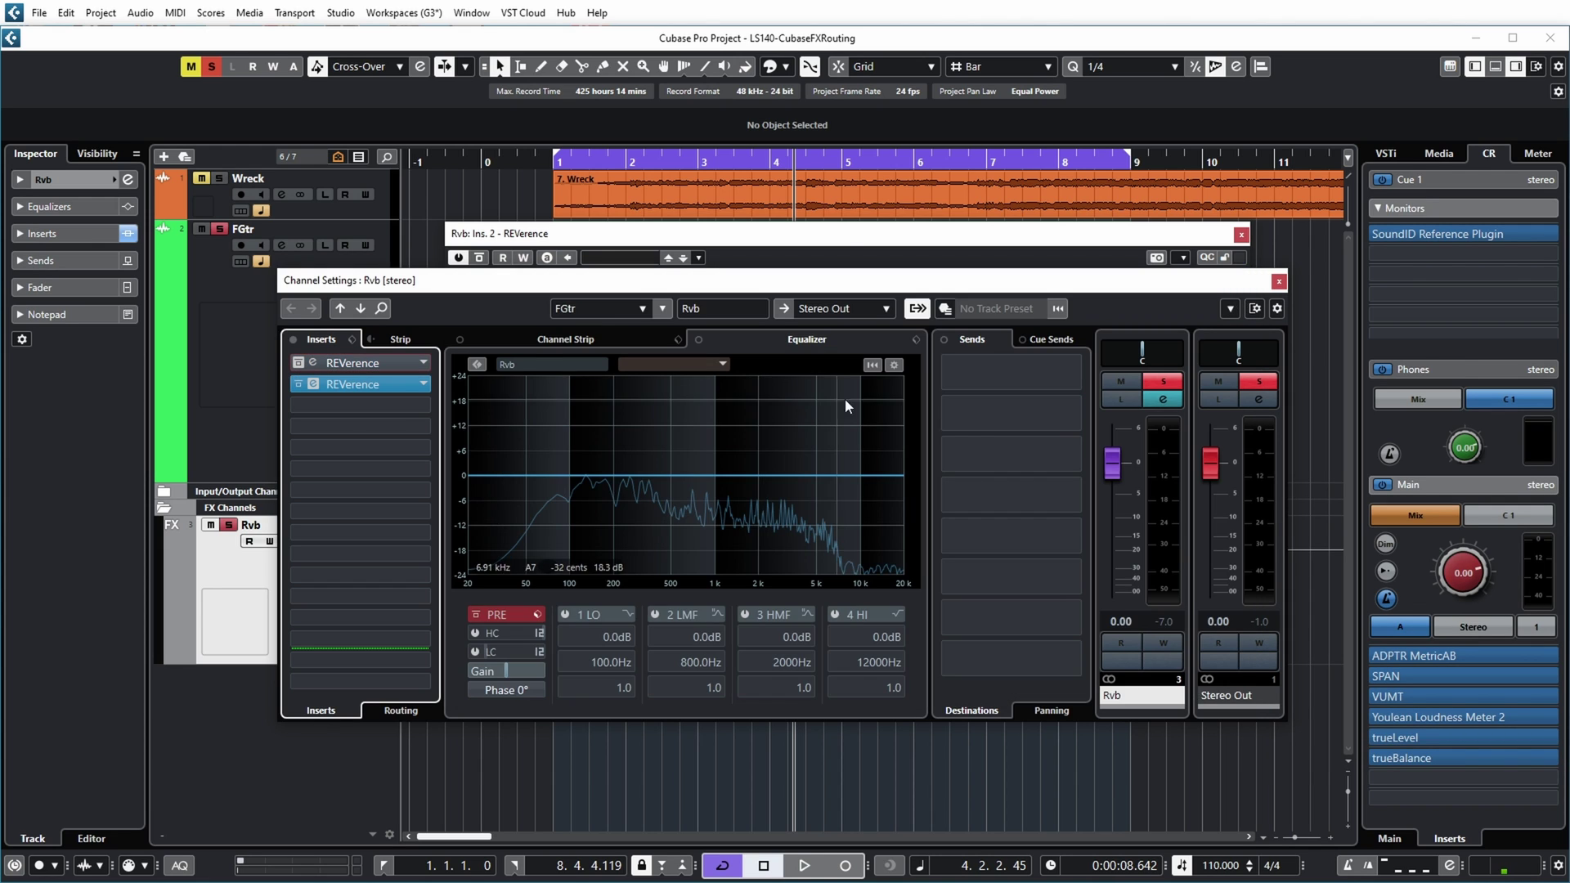
click(844, 237)
key(space)
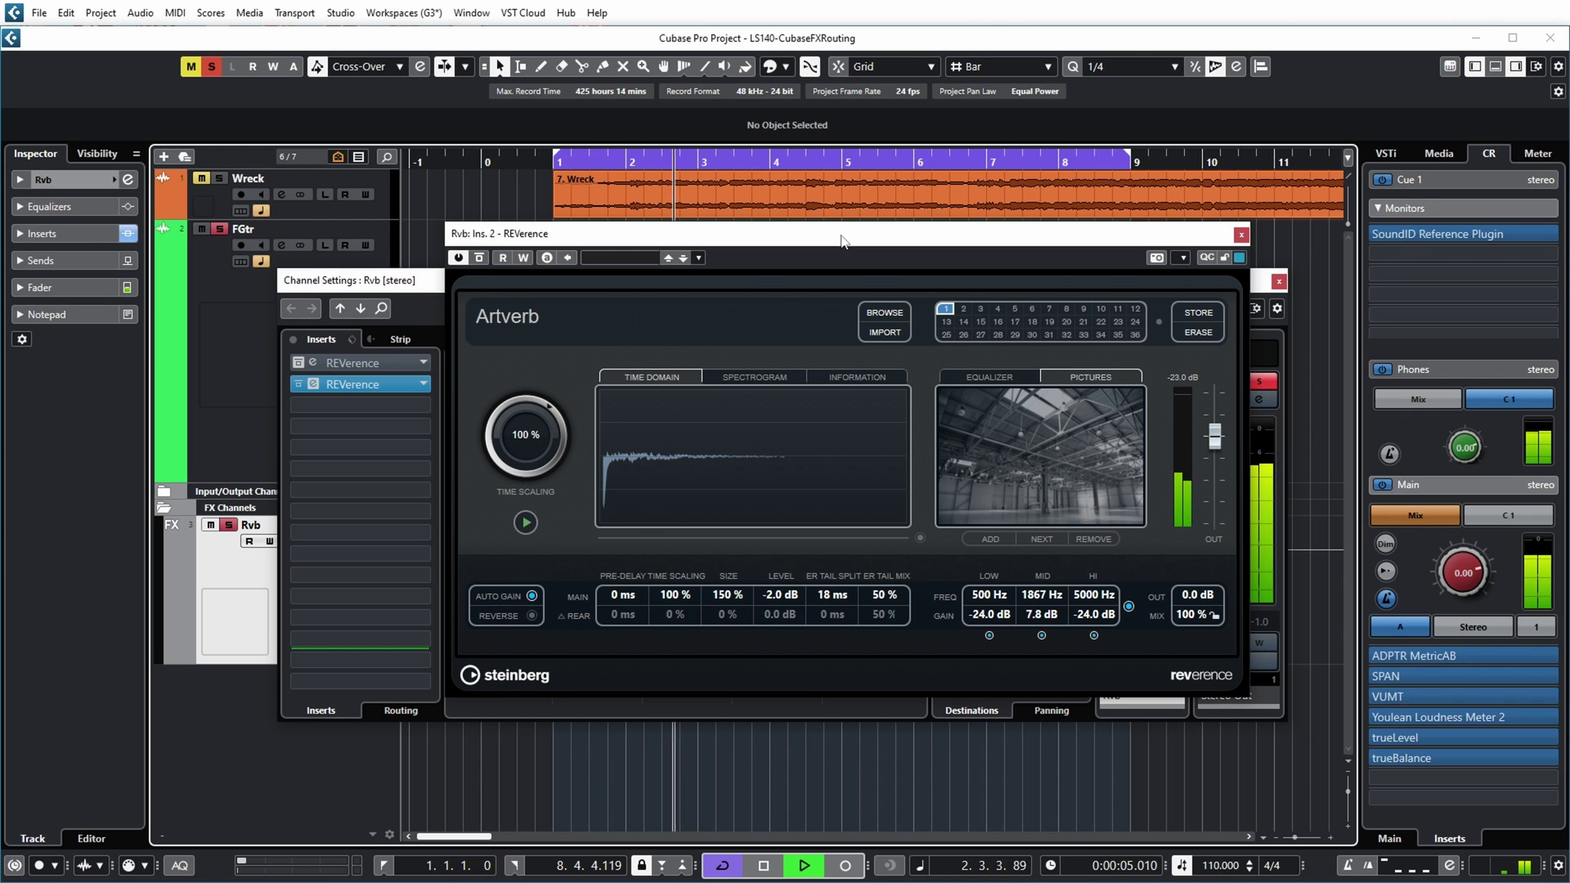
key(space)
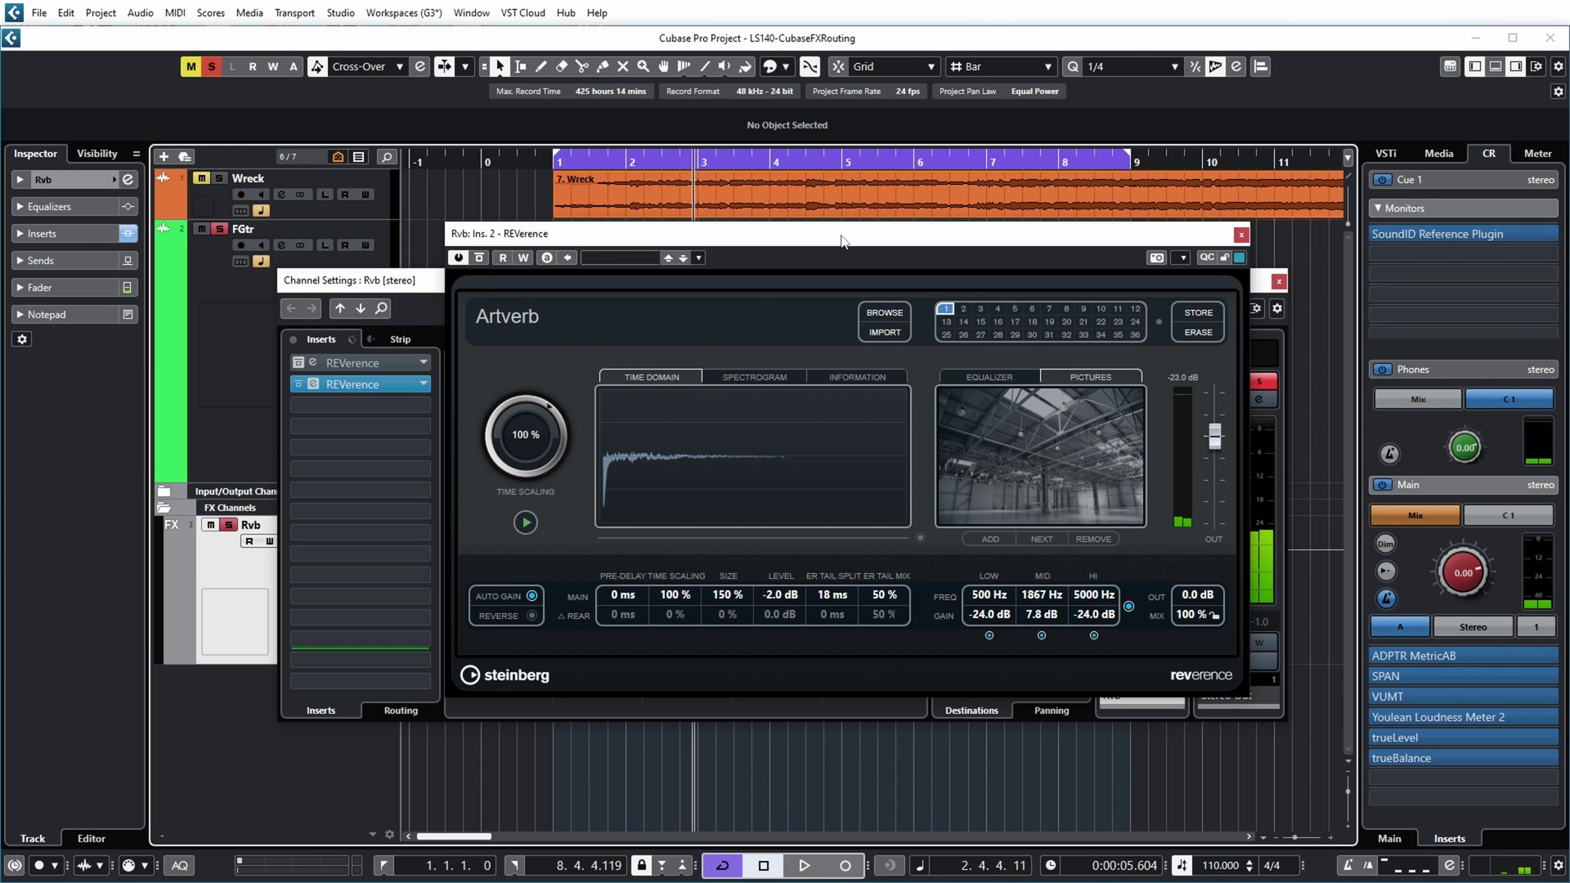
key(Home)
click(1241, 235)
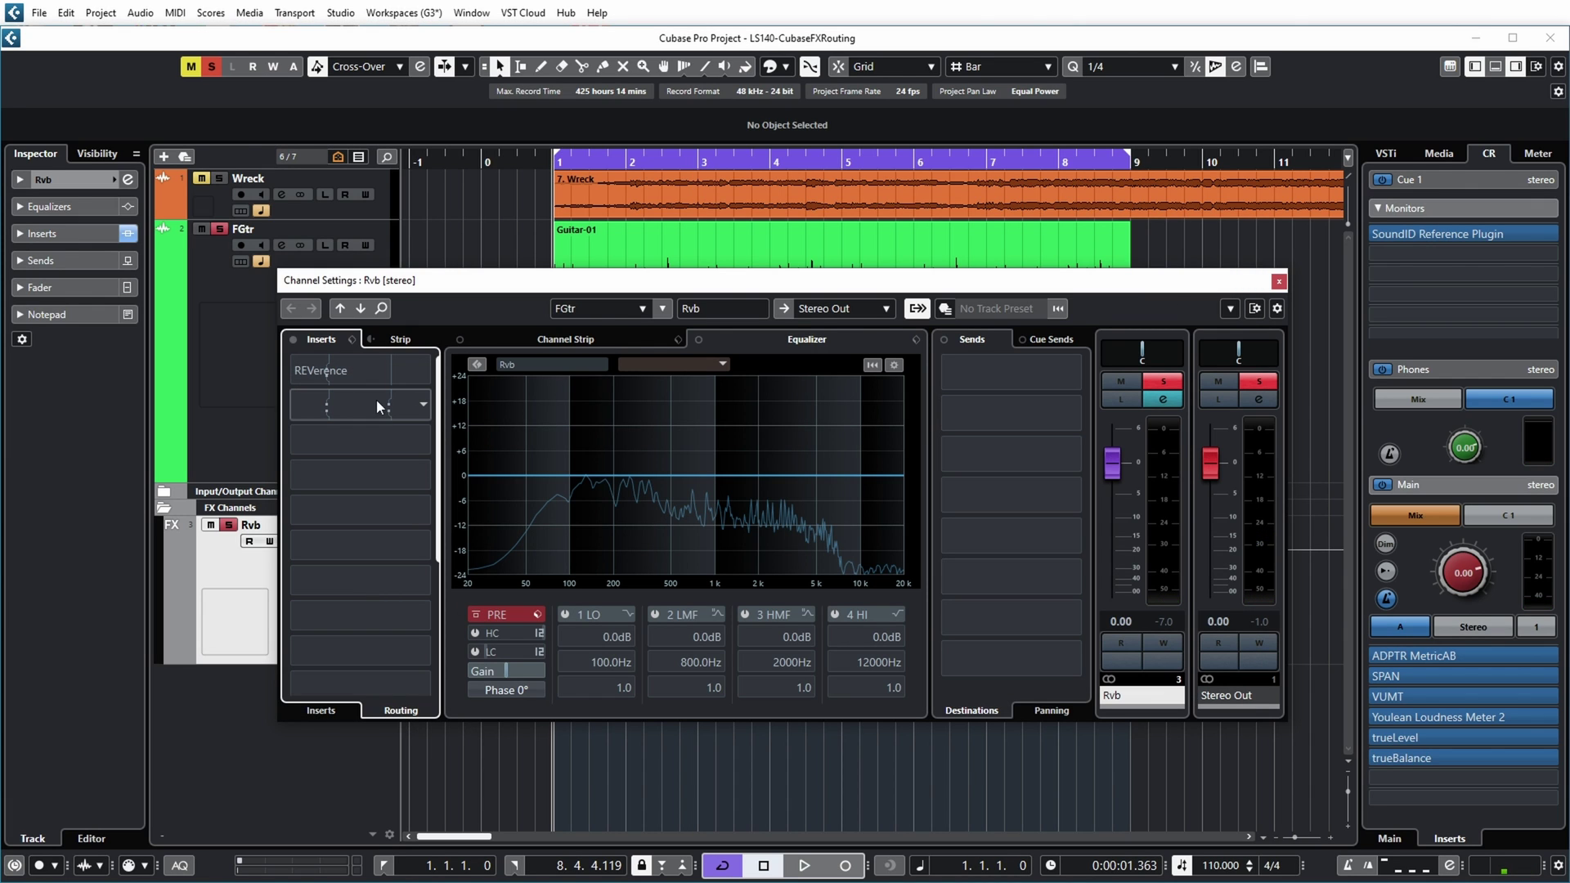
Route the second REVerence insert as Mono with its linked input and output on the R channel, and play the Rvb channel
click(425, 409)
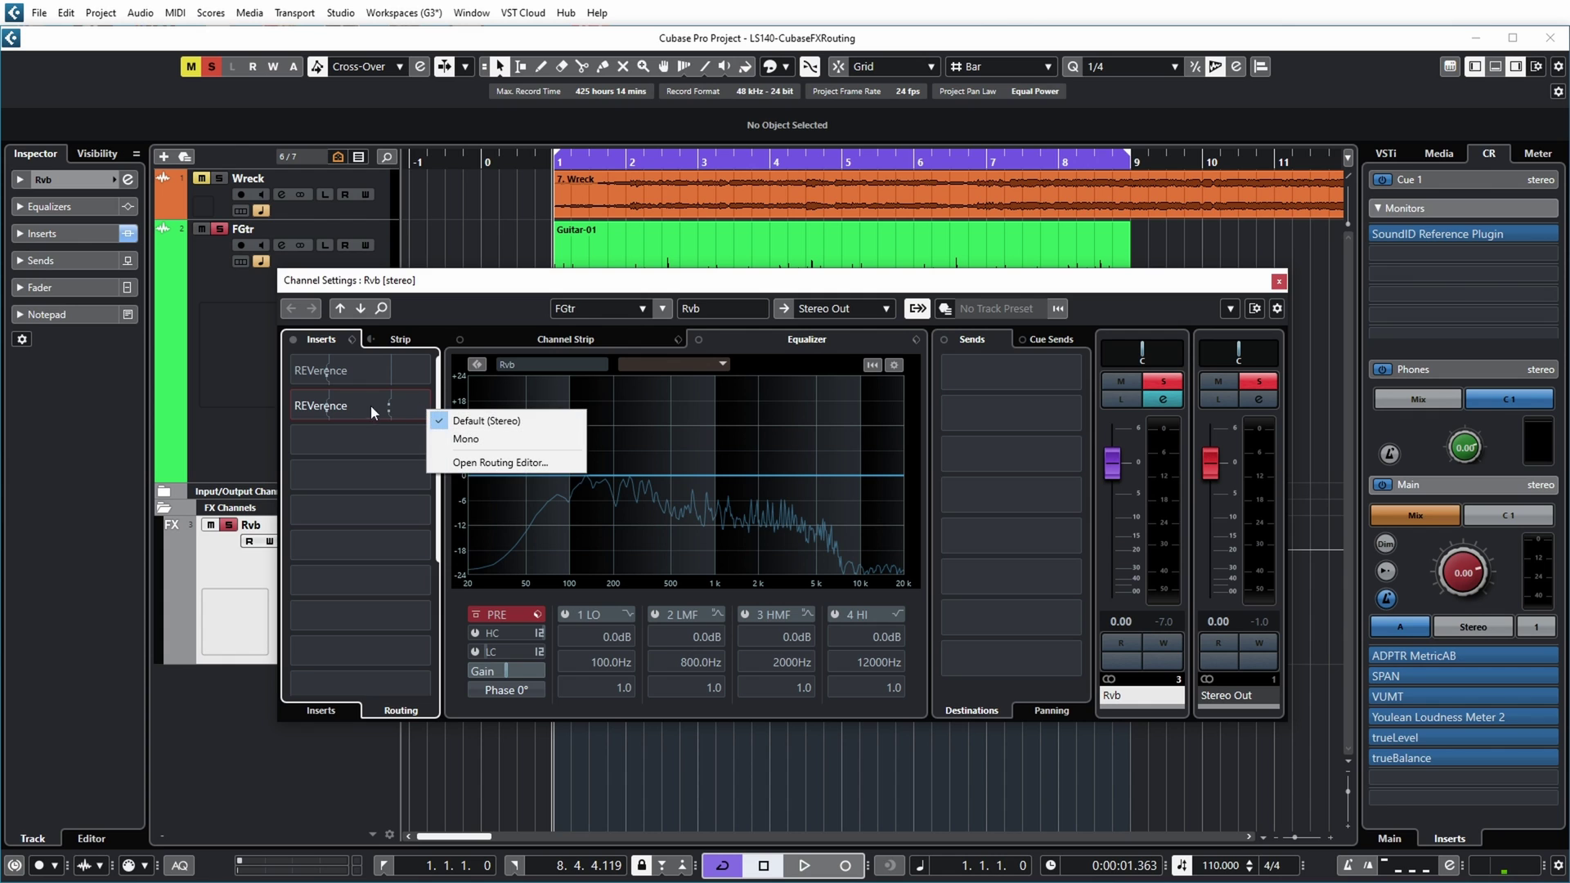
click(447, 438)
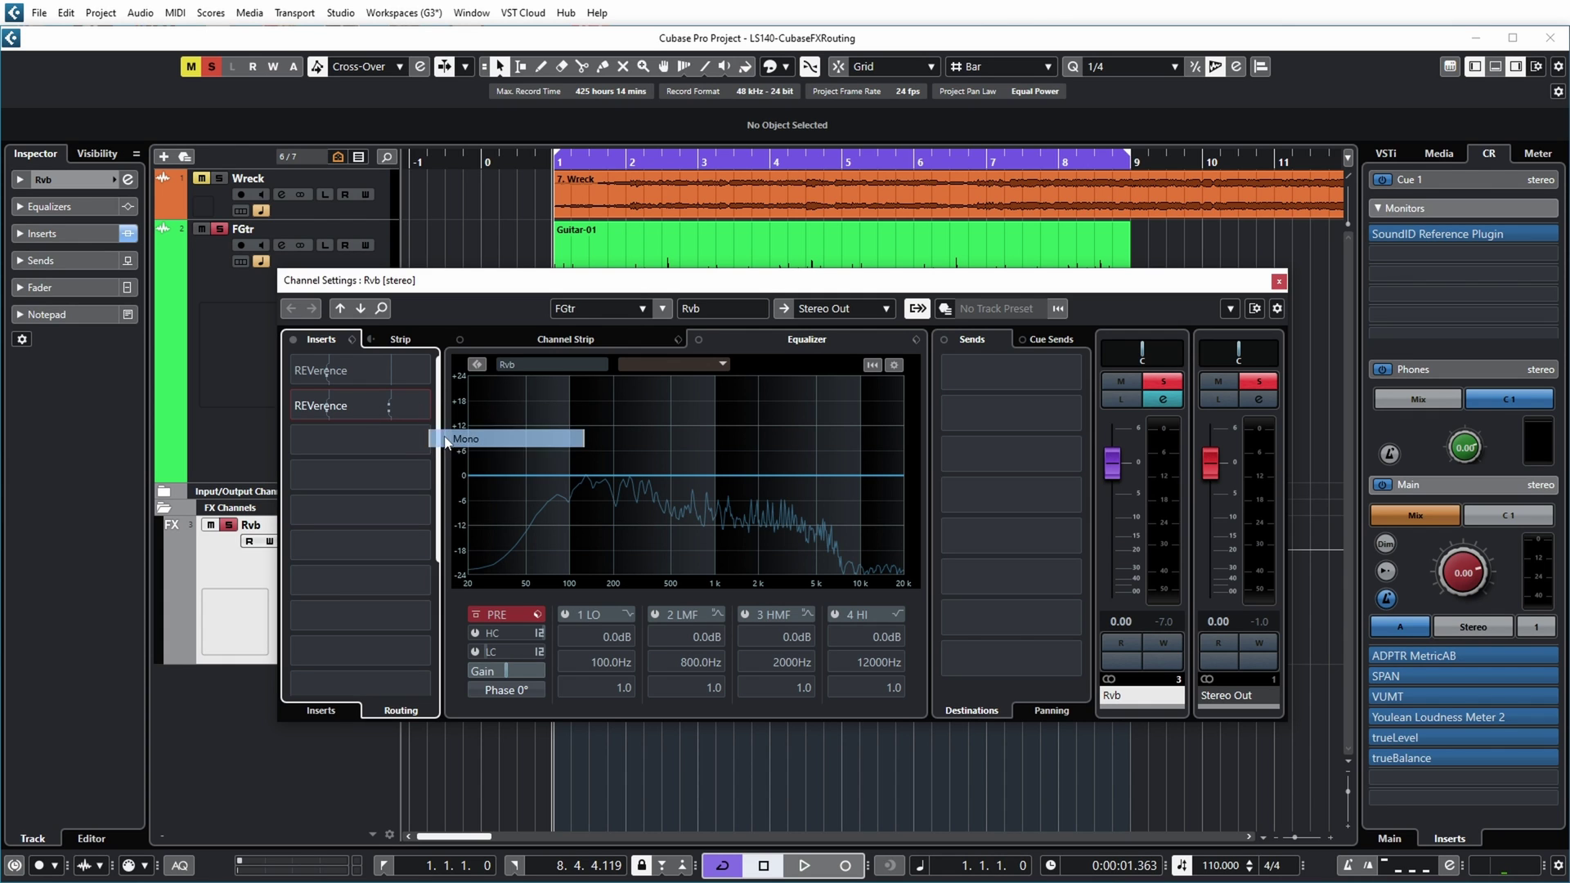
click(355, 401)
click(950, 523)
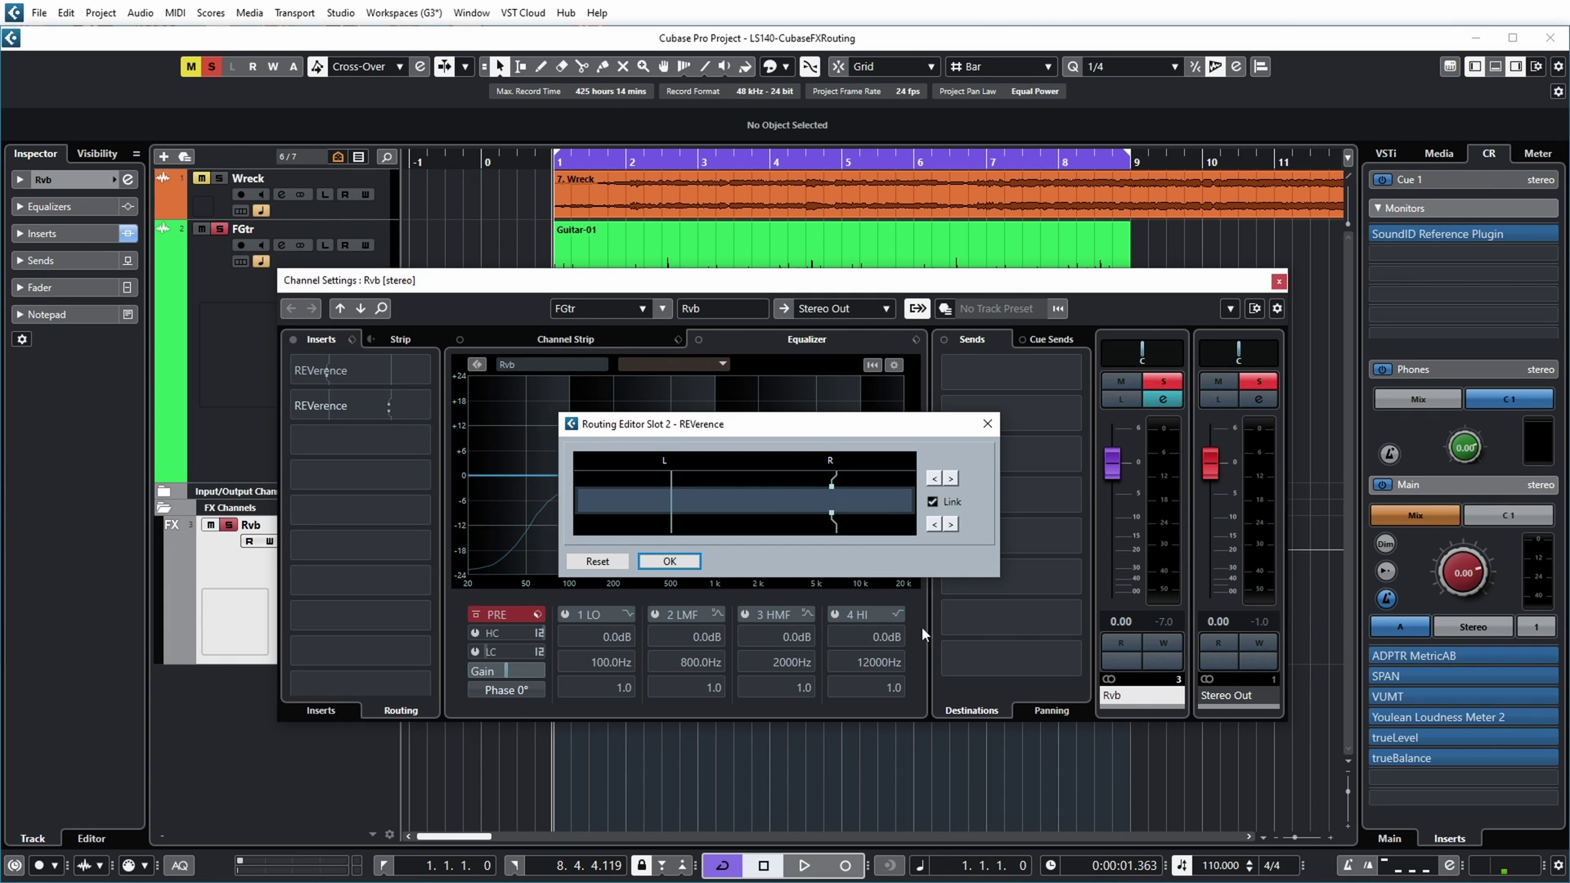
click(672, 563)
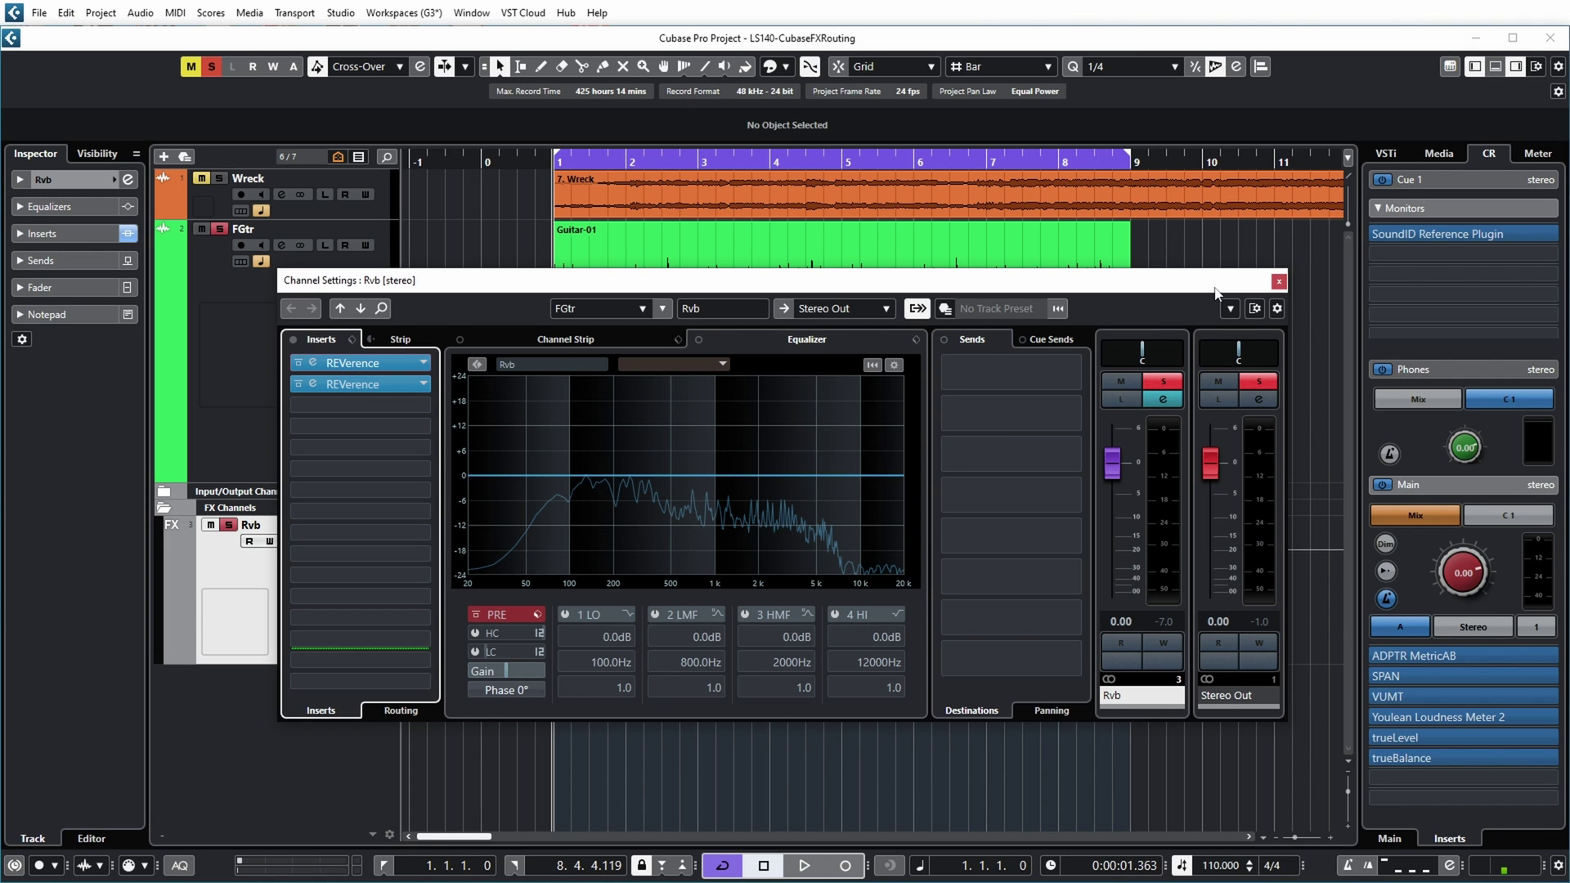
key(space)
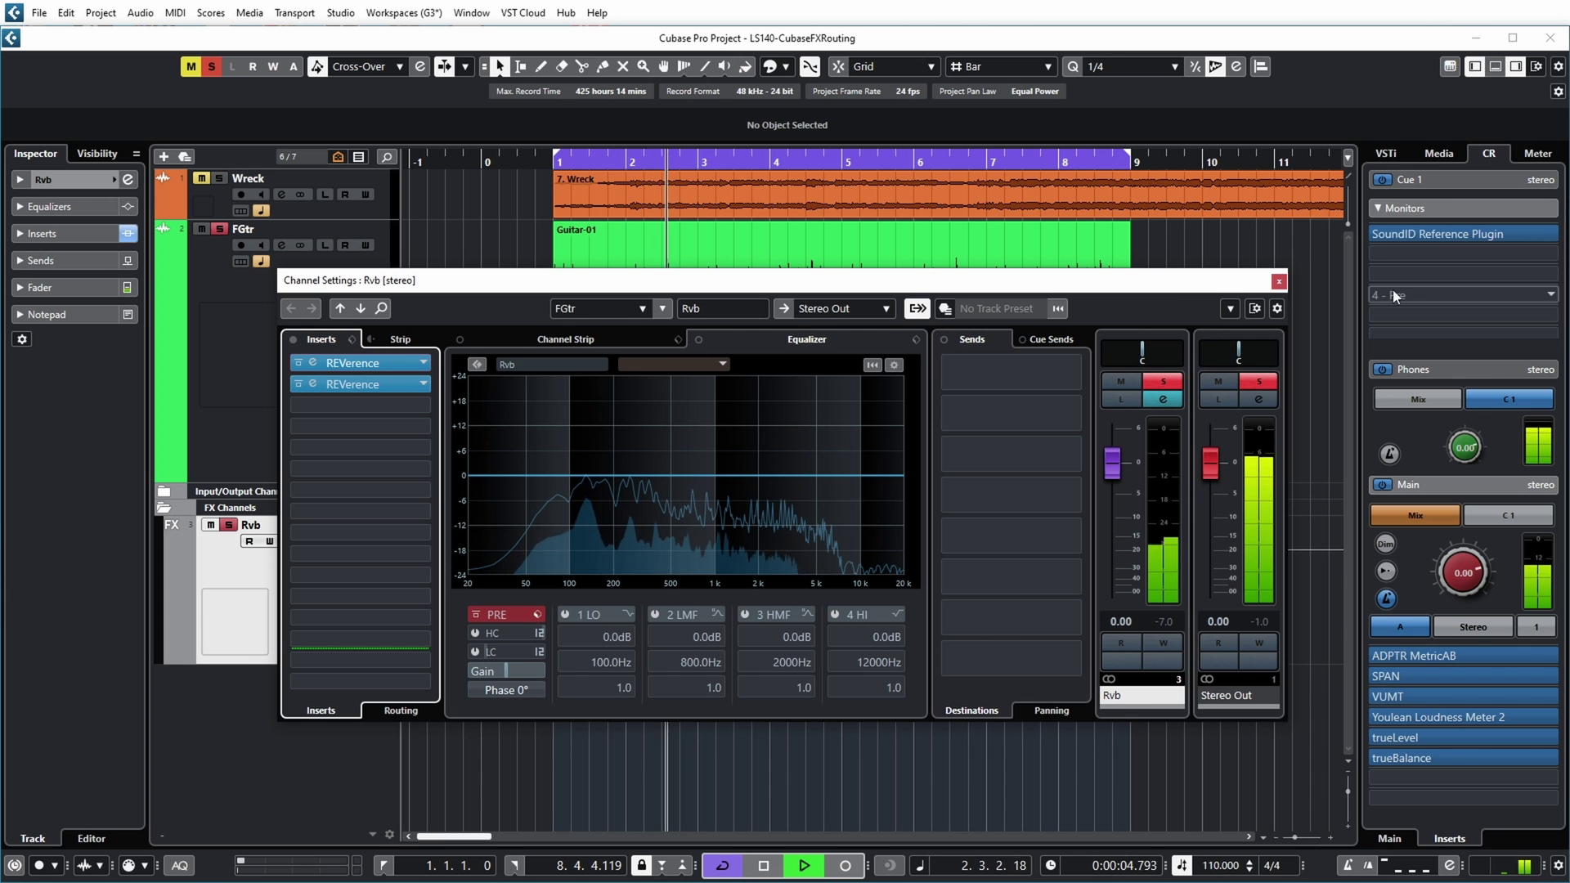
drag(1082, 288, 1127, 295)
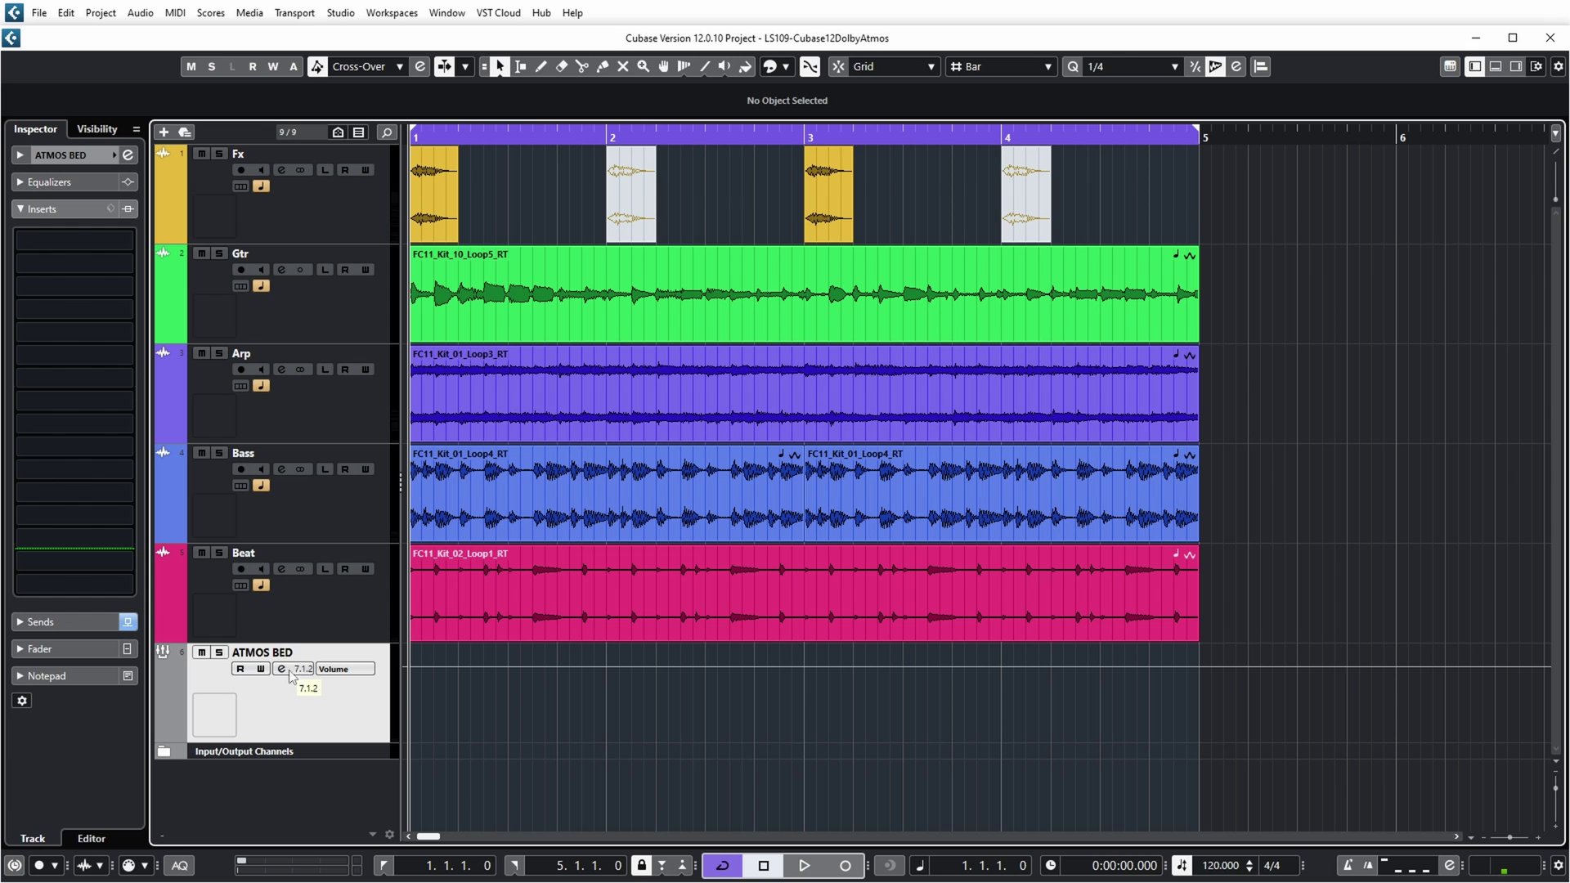
Open the ATMOS BED channel's settings and insert LX480 Essentials in its first insert slot
click(288, 670)
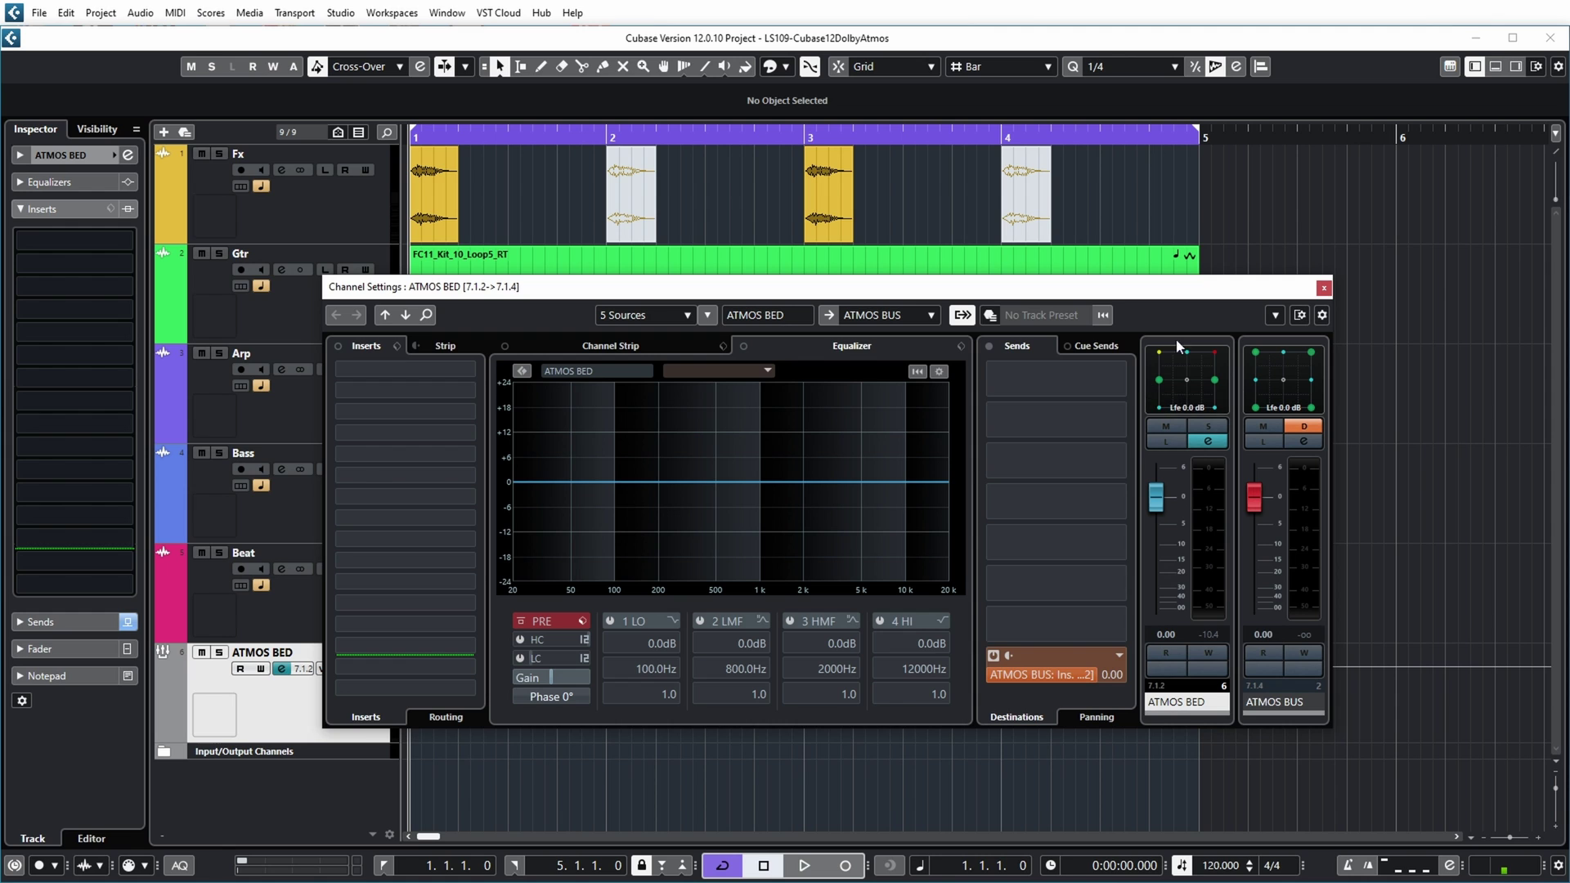
click(472, 370)
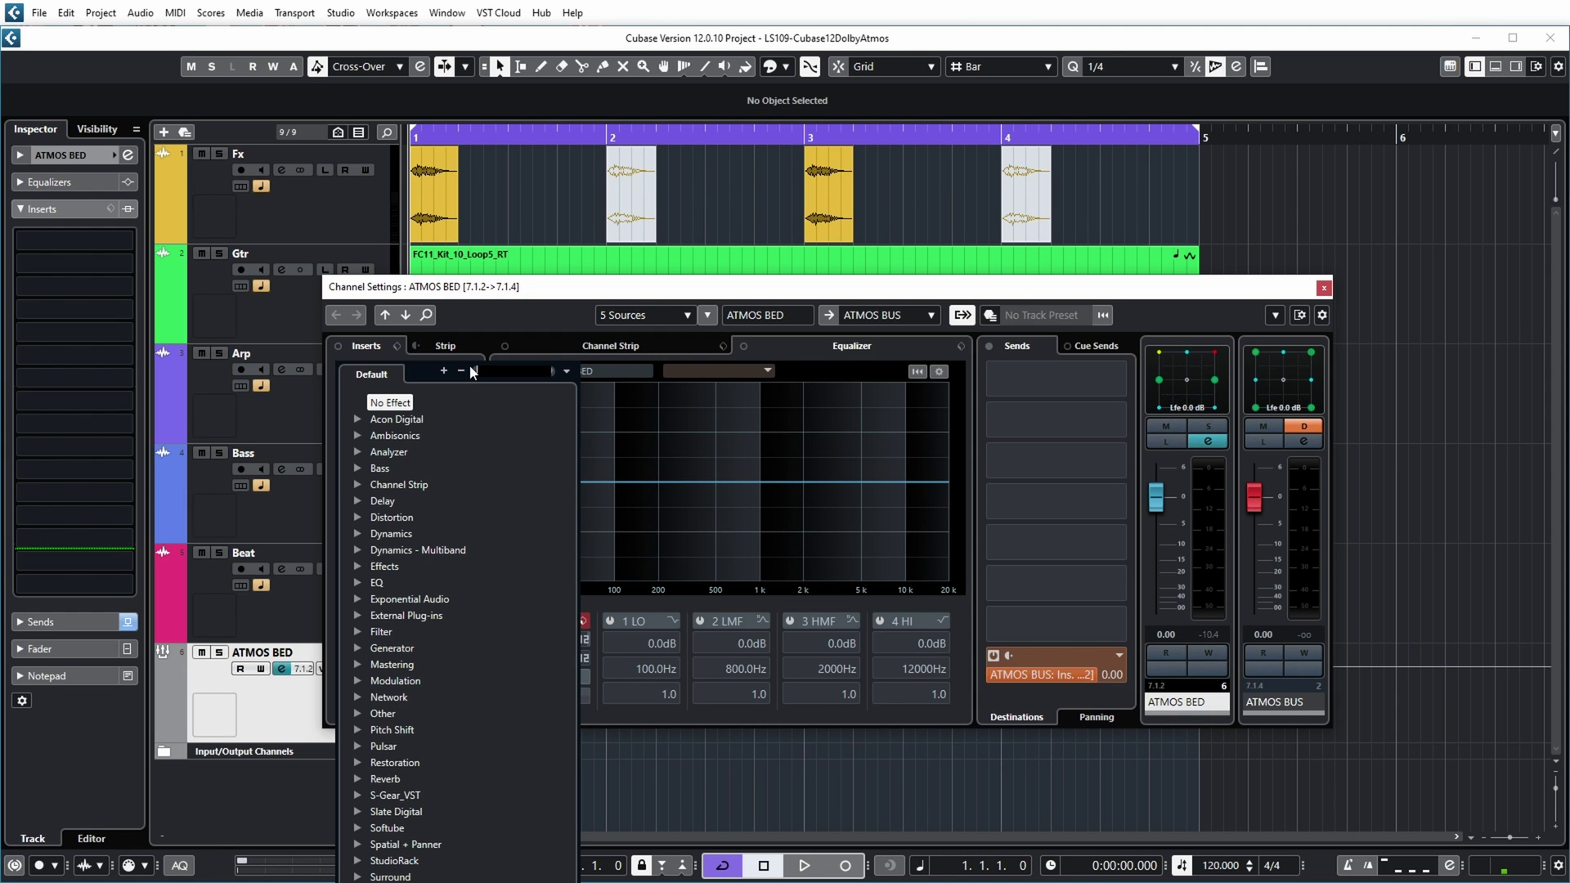
text(lx)
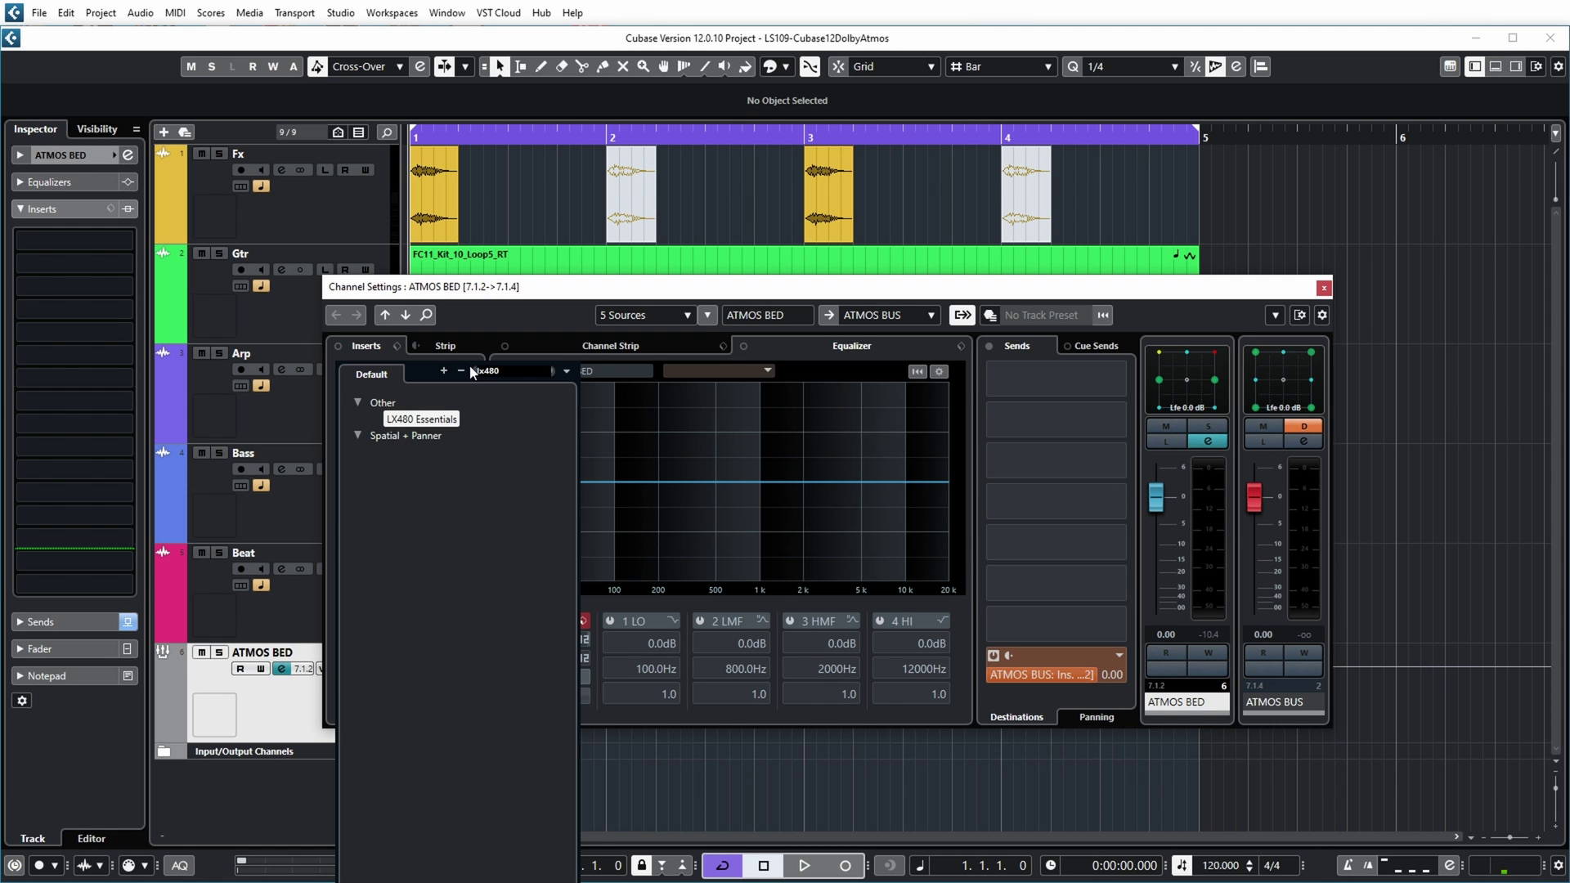
text(480)
click(421, 419)
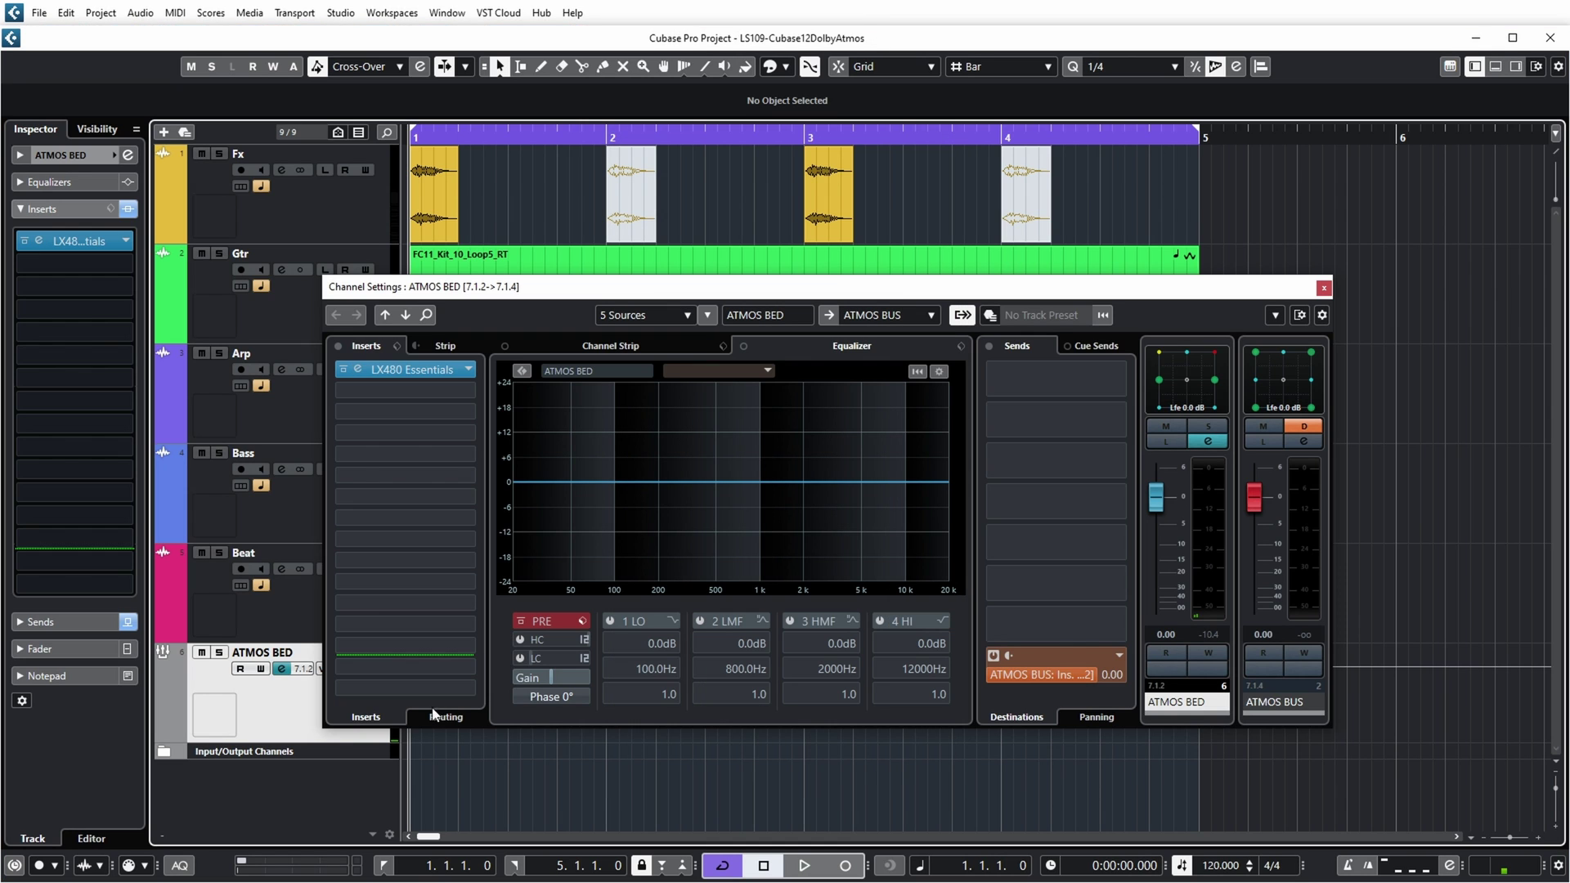
In the Routing Editor for LX480 Essentials, shift the linked stereo input and output to the Ls and Rs channels
click(433, 714)
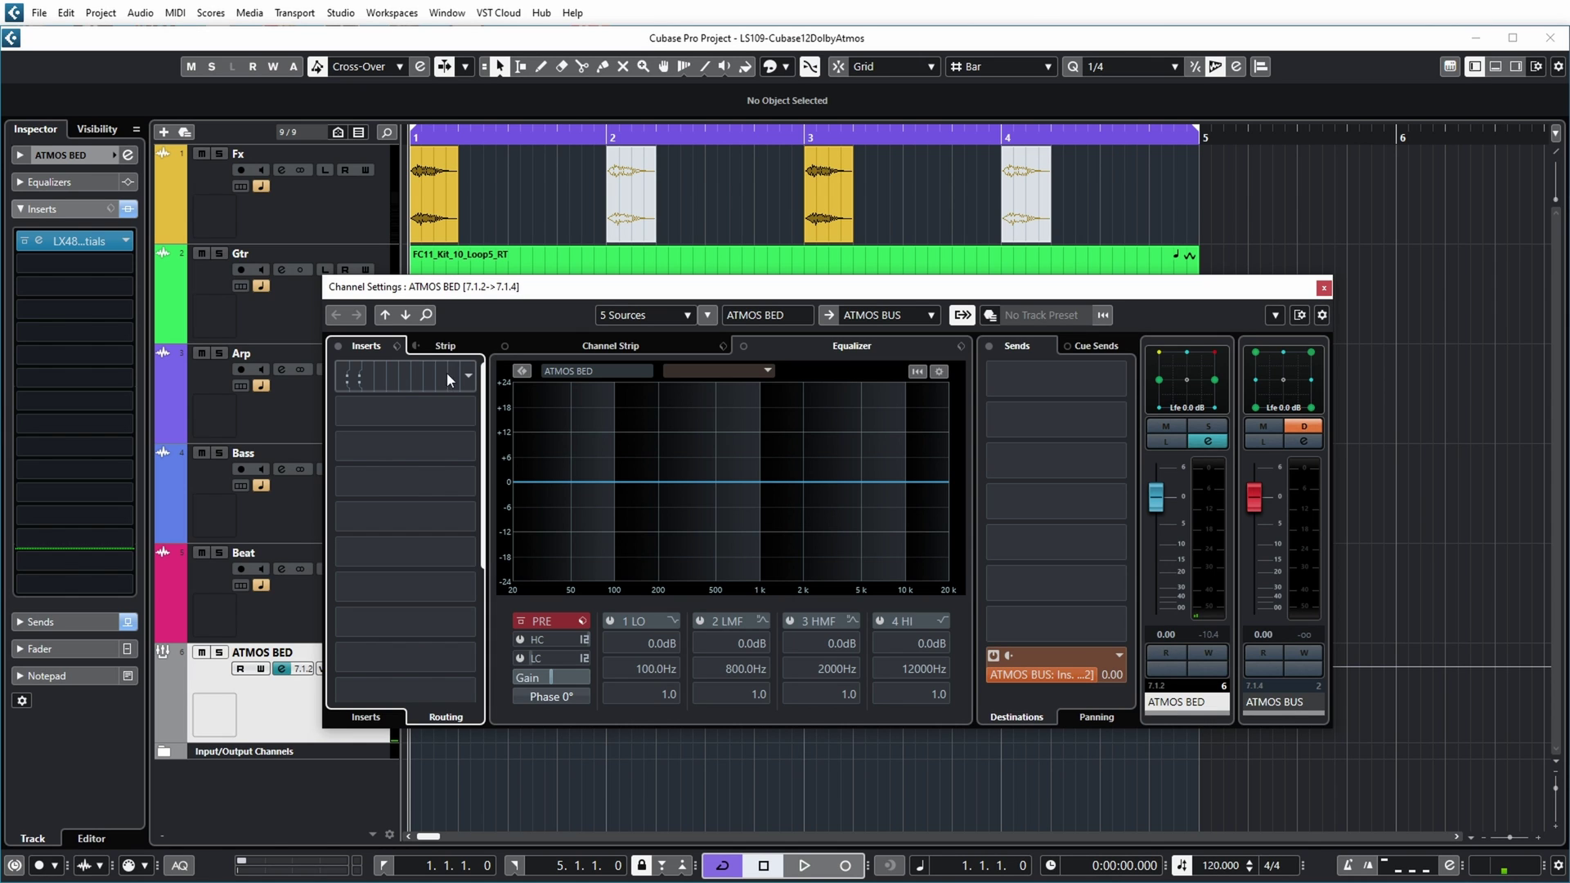
click(468, 379)
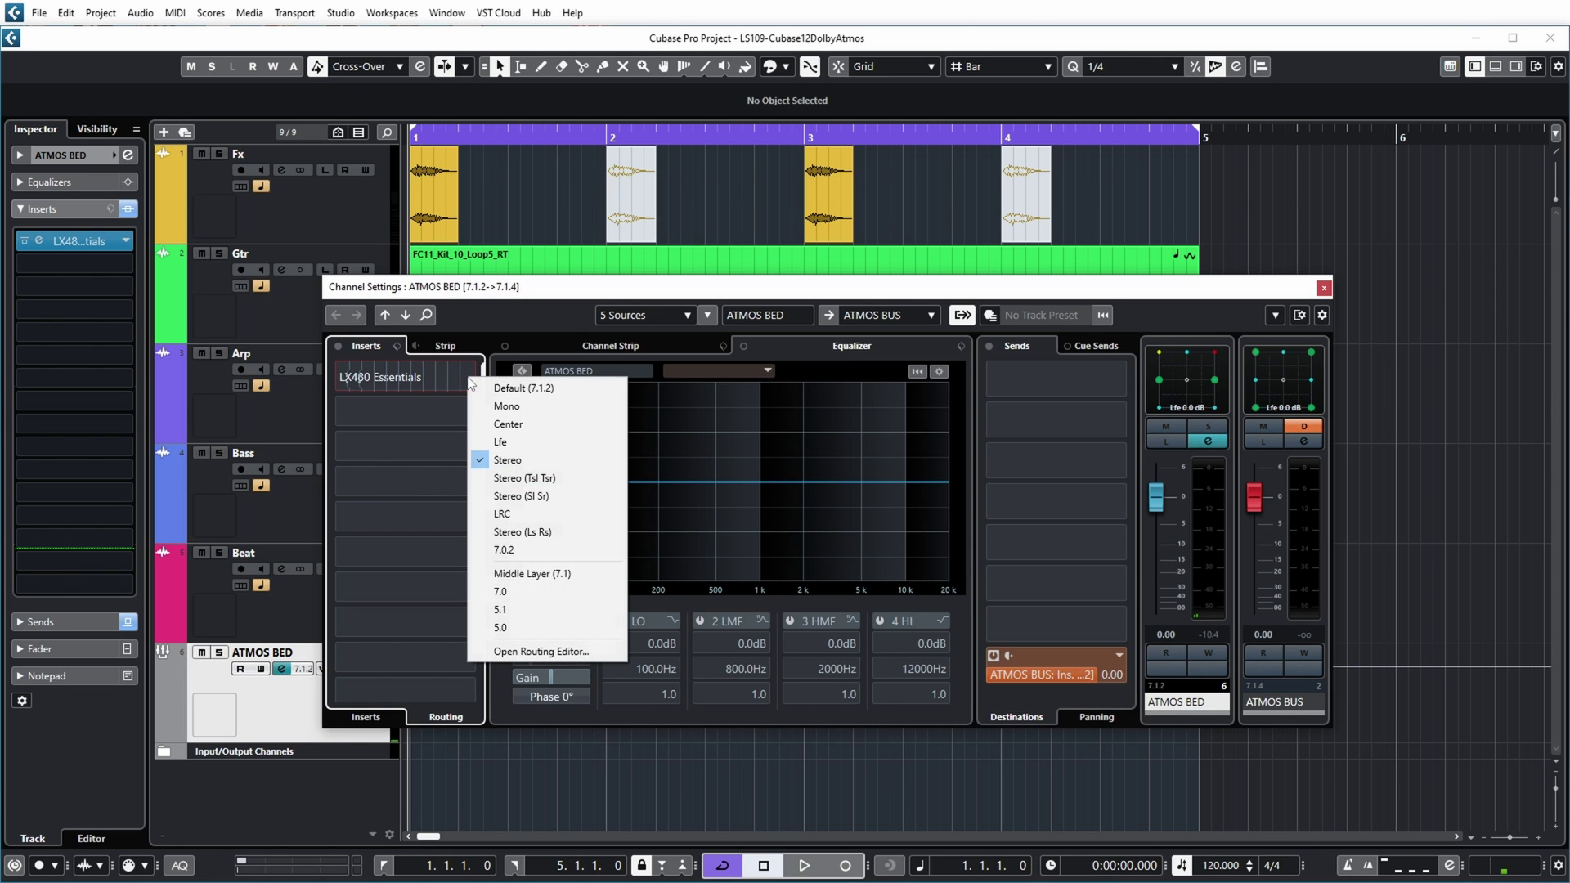
click(512, 654)
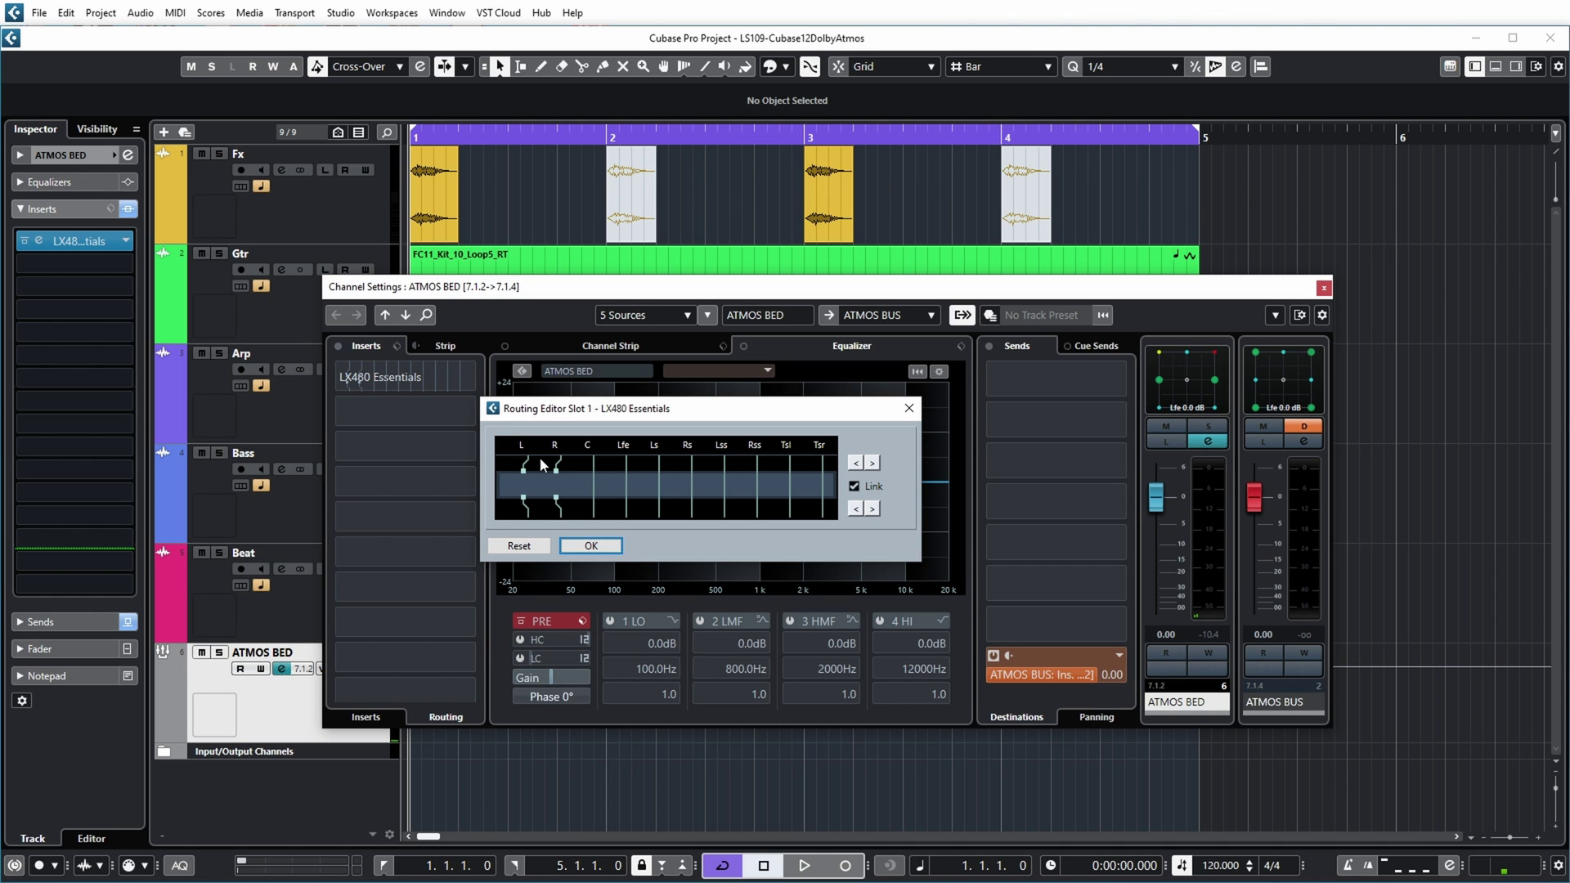
click(872, 510)
click(873, 509)
click(873, 510)
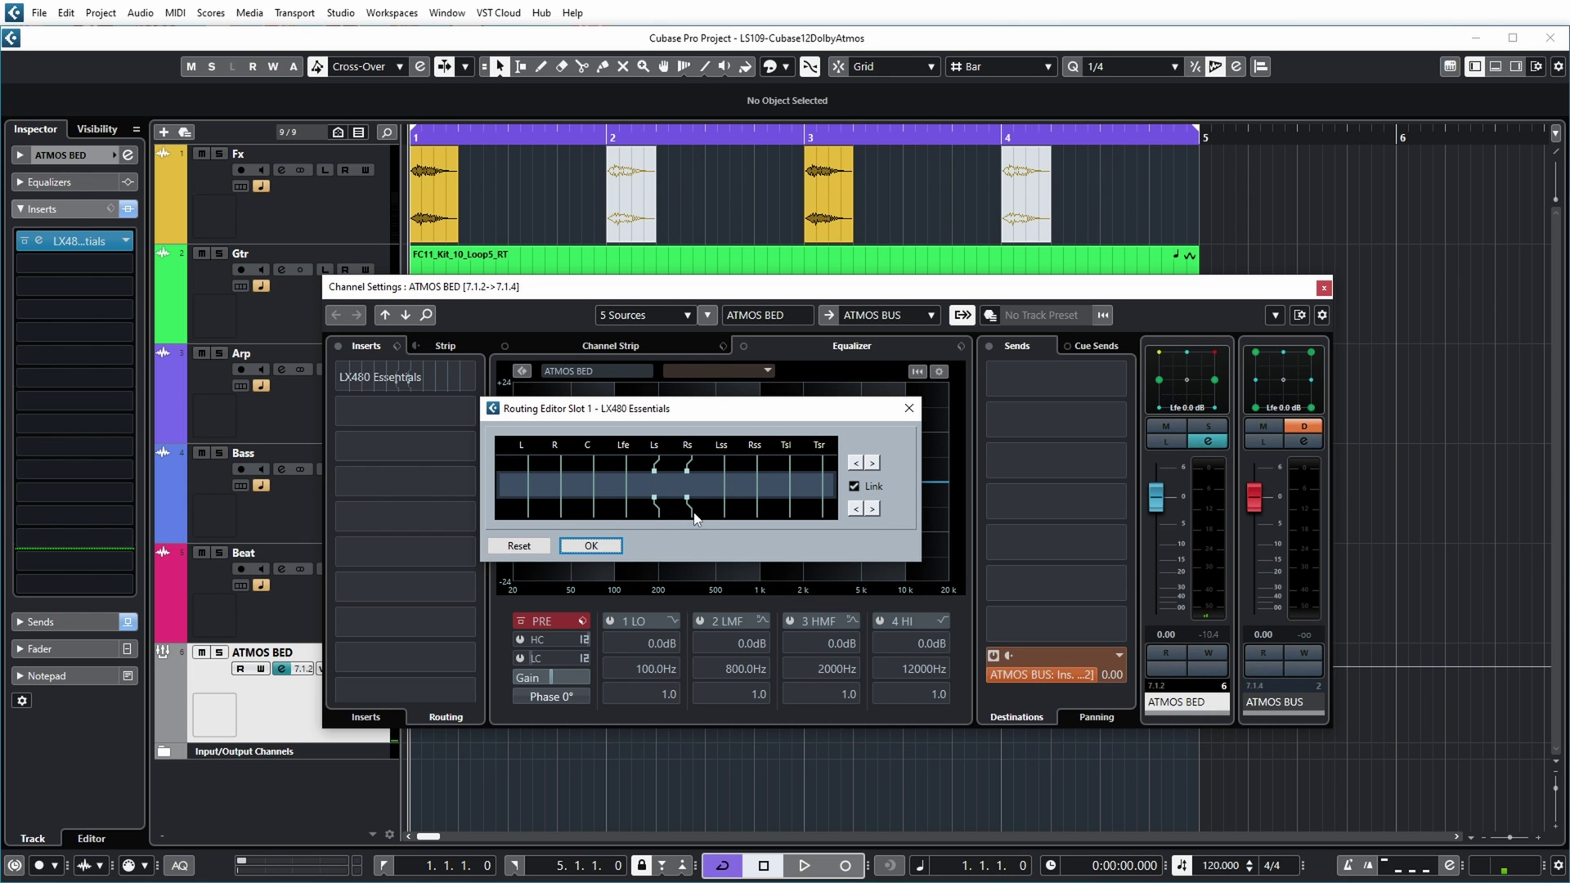